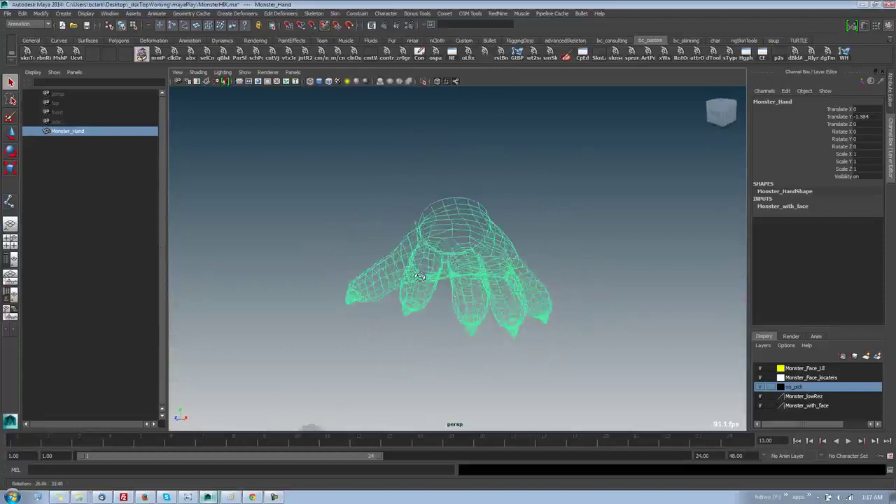
# - Examine the wireframe monster hand from the front, side and fingertips to see how its fingers are oriented
pyautogui.click(492, 203)
pyautogui.keyDown('alt'); pyautogui.moveTo(492, 203); pyautogui.dragTo(456, 257); pyautogui.keyUp('alt')
pyautogui.scroll(-5, 448, 236)
pyautogui.click(486, 259)
pyautogui.press('f')
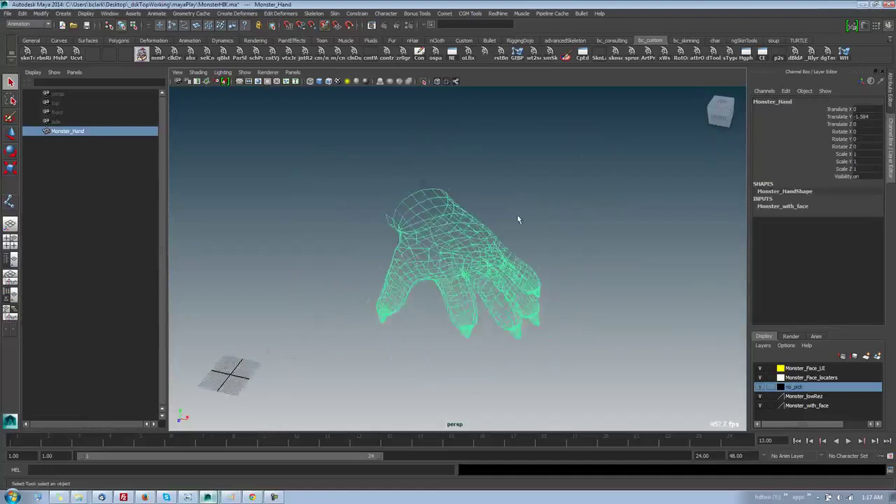
pyautogui.keyDown('alt'); pyautogui.moveTo(518, 215); pyautogui.dragTo(406, 280); pyautogui.keyUp('alt')
pyautogui.click(524, 199)
pyautogui.click(427, 281)
pyautogui.click(427, 316)
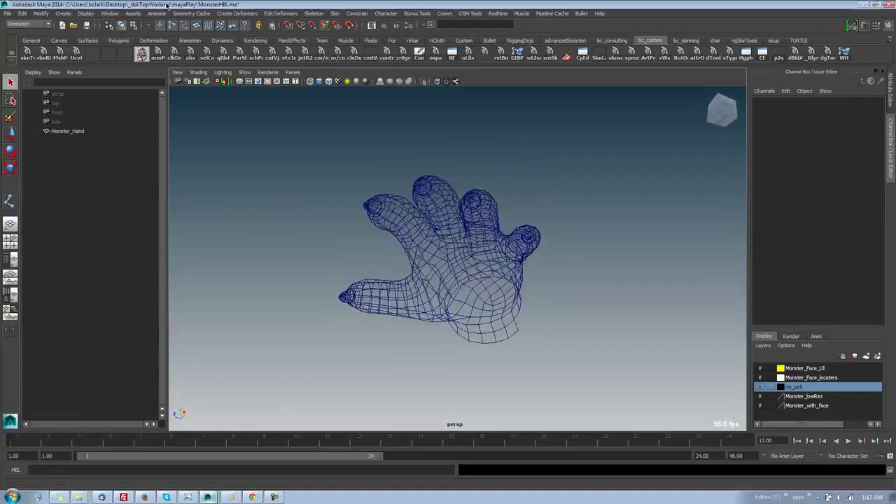
# - Create a polygon plane and move it into the middle of the hand, at about X 147, Y 134, Z 45
pyautogui.click(63, 13)
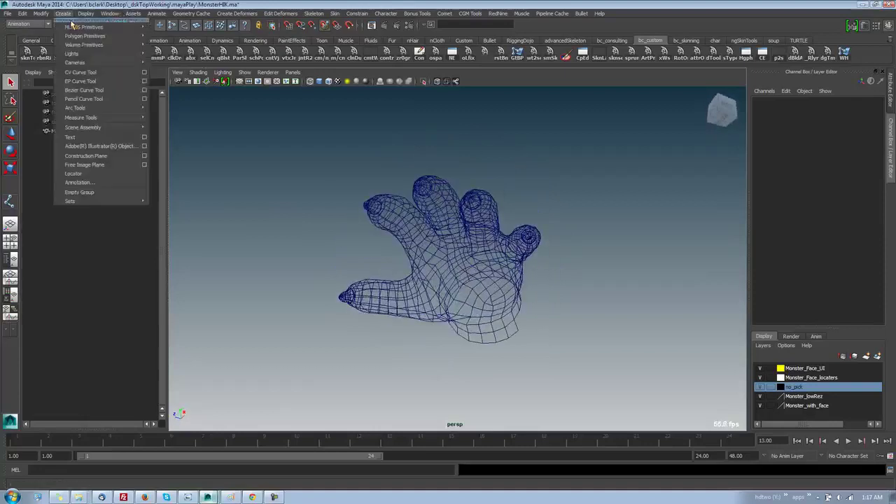
pyautogui.moveTo(112, 35)
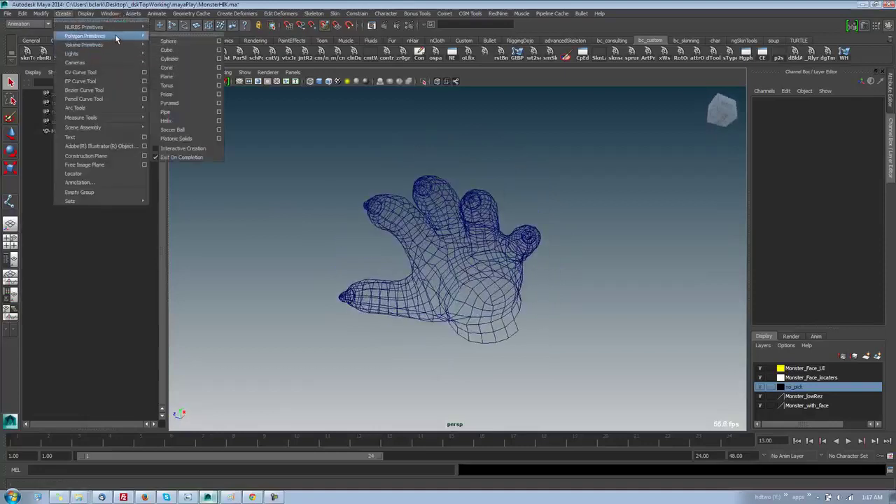
pyautogui.click(188, 77)
pyautogui.keyDown('alt'); pyautogui.moveTo(521, 301); pyautogui.dragTo(520, 347); pyautogui.keyUp('alt')
pyautogui.press('w')
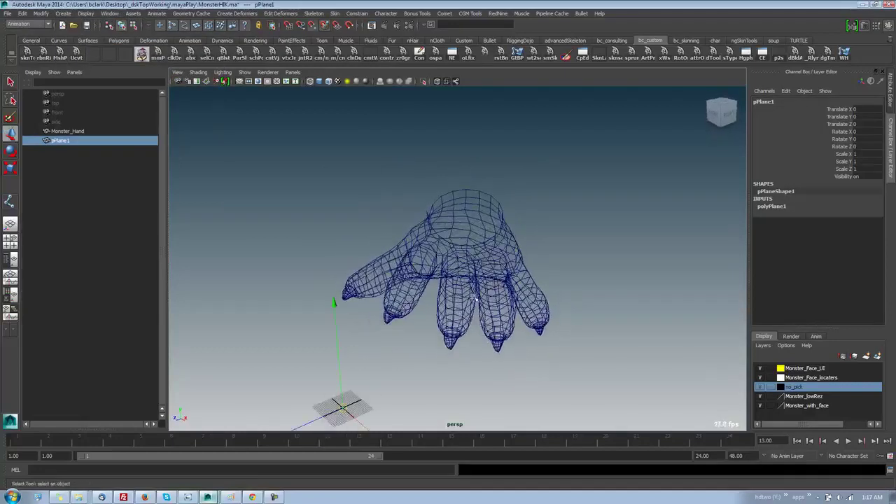
pyautogui.moveTo(477, 299); pyautogui.dragTo(469, 279, button='middle')
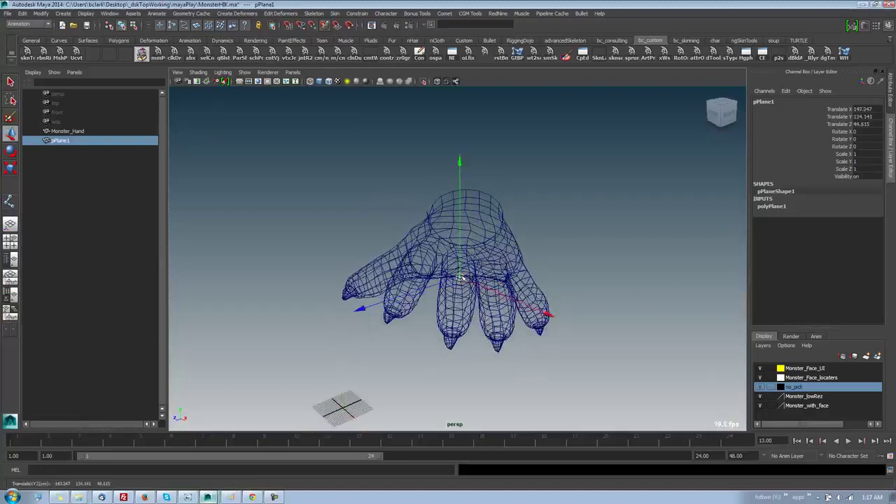
pyautogui.press('s')
pyautogui.hotkey('ctrl', 'z')
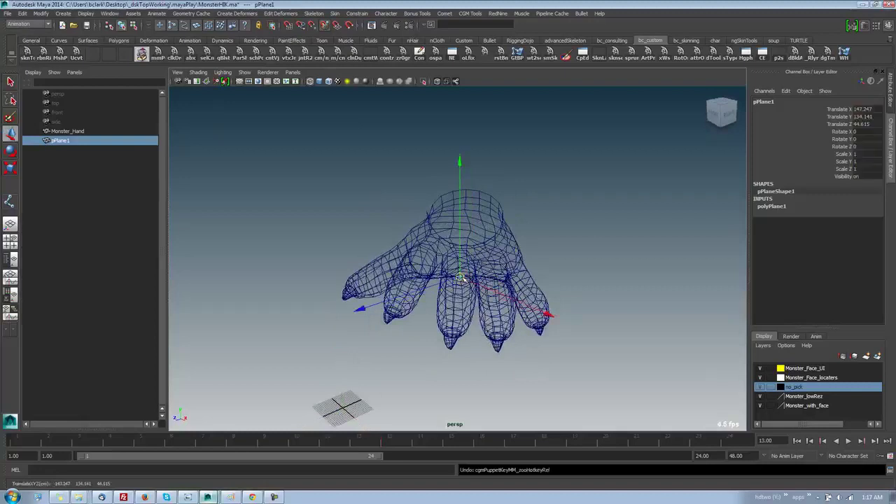
# - Scale the plane uniformly to about 36 and, in shaded display, rotate it to about 69, -40, 4 degrees
pyautogui.press('e')
pyautogui.press('r')
pyautogui.moveTo(460, 276); pyautogui.dragTo(580, 252)
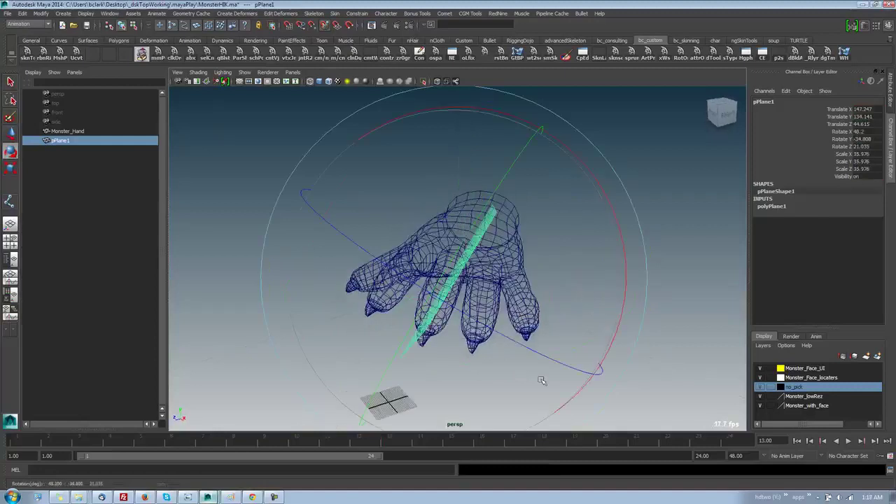
pyautogui.press('5')
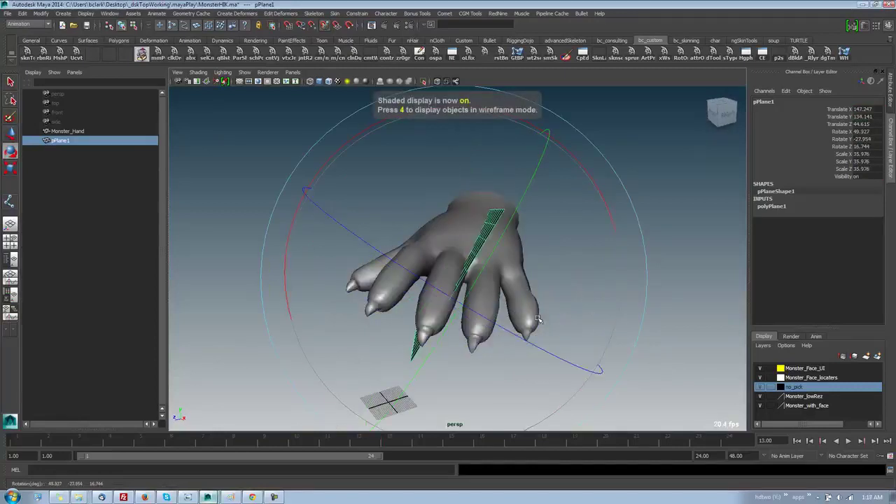
pyautogui.moveTo(596, 202); pyautogui.dragTo(519, 197)
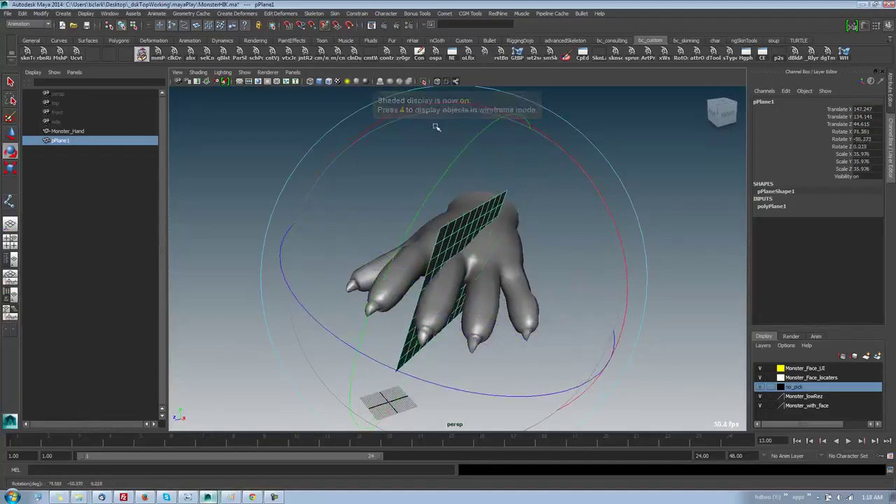
pyautogui.moveTo(578, 160)
pyautogui.mouseDown()
pyautogui.moveTo(544, 148)
pyautogui.moveTo(573, 161)
pyautogui.mouseUp()
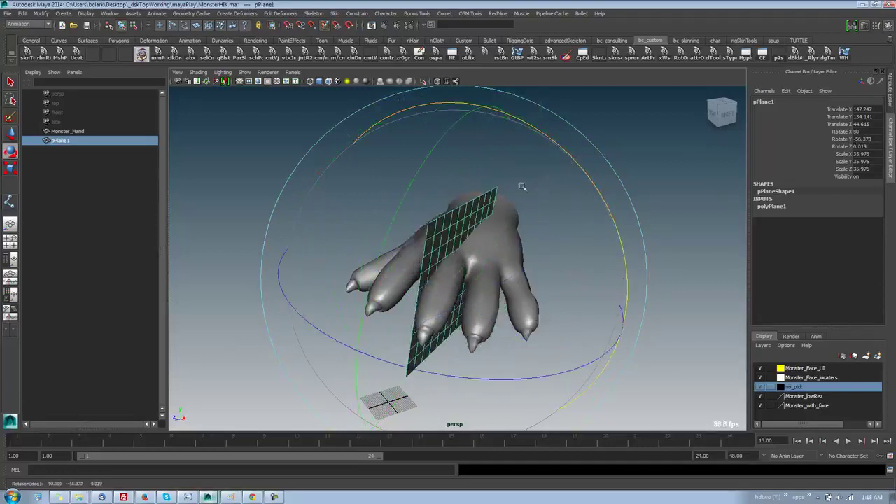
pyautogui.moveTo(503, 247); pyautogui.dragTo(570, 236)
# - Move the plane over to the little finger and rotate it to about 62, -17, -2 degrees along that finger
pyautogui.press('w')
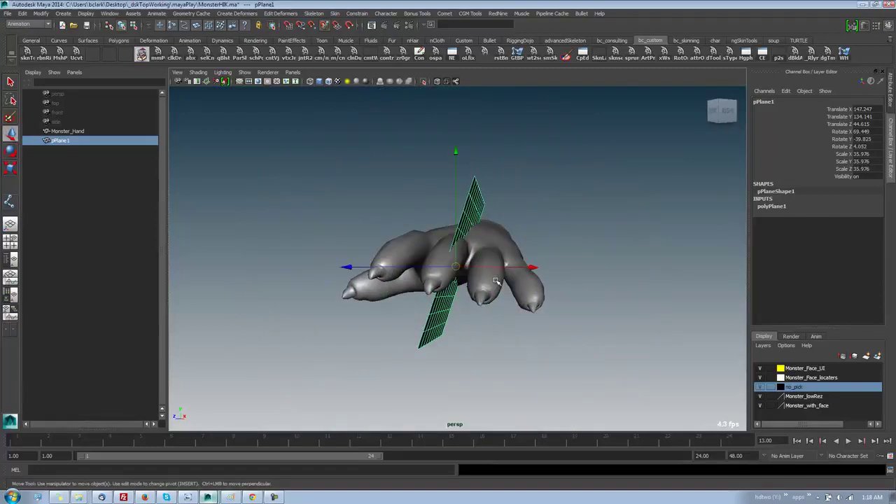
pyautogui.moveTo(462, 268); pyautogui.dragTo(520, 275)
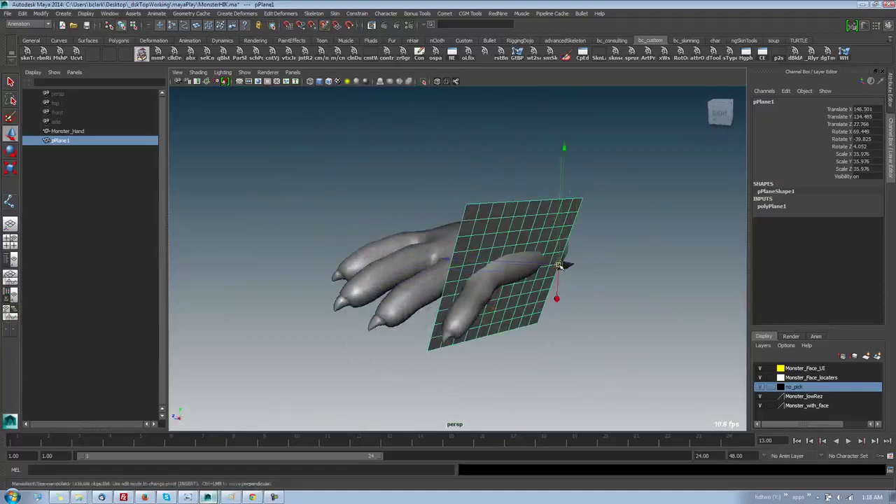
pyautogui.press('e')
pyautogui.moveTo(546, 245); pyautogui.dragTo(642, 297)
pyautogui.press('w')
pyautogui.moveTo(675, 306); pyautogui.dragTo(635, 296, button='middle')
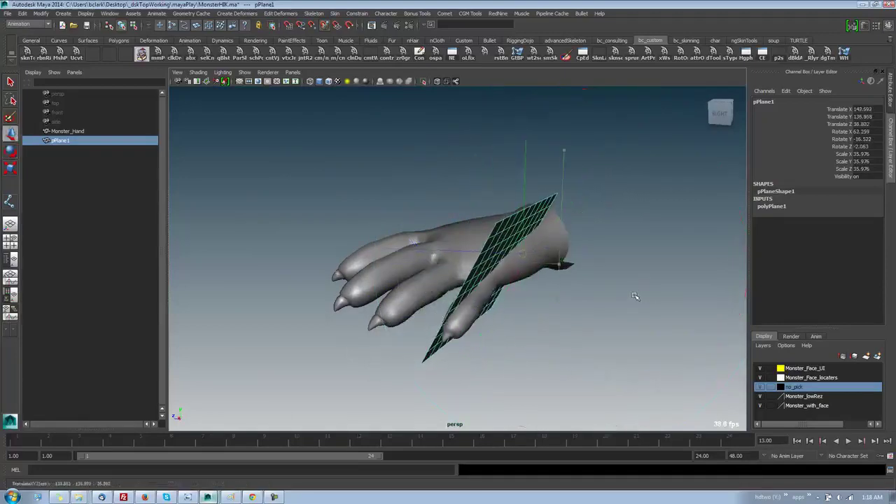
pyautogui.keyDown('alt'); pyautogui.moveTo(640, 296); pyautogui.dragTo(630, 277); pyautogui.keyUp('alt')
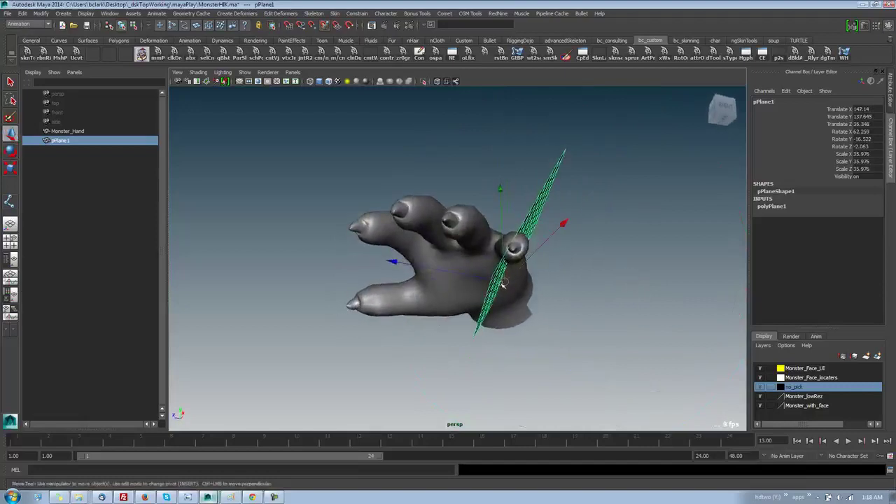
# - Refine the plane's fit through the little finger, to about X 146, Y 138, Z 40 with rotation about 65, -9, -5 degrees
pyautogui.press('e')
pyautogui.moveTo(505, 282); pyautogui.dragTo(543, 271, button='middle')
pyautogui.press('w')
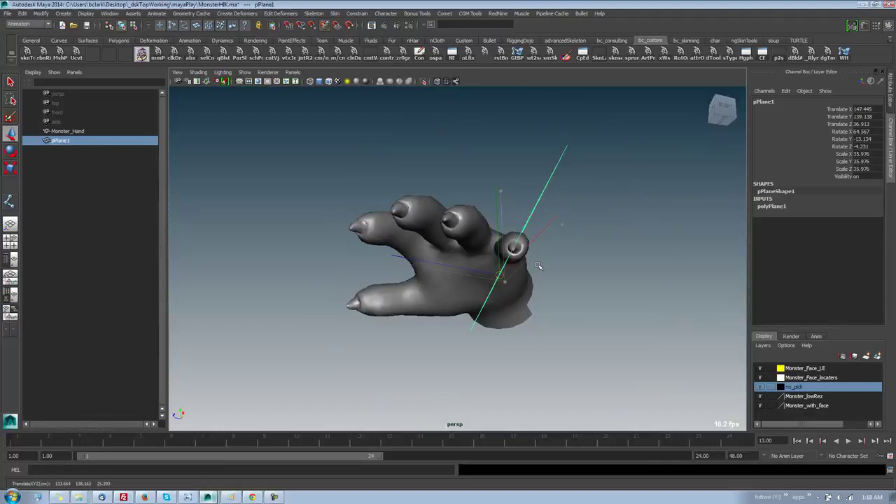
pyautogui.keyDown('alt'); pyautogui.moveTo(548, 267); pyautogui.dragTo(520, 274); pyautogui.keyUp('alt')
pyautogui.press('Insert')
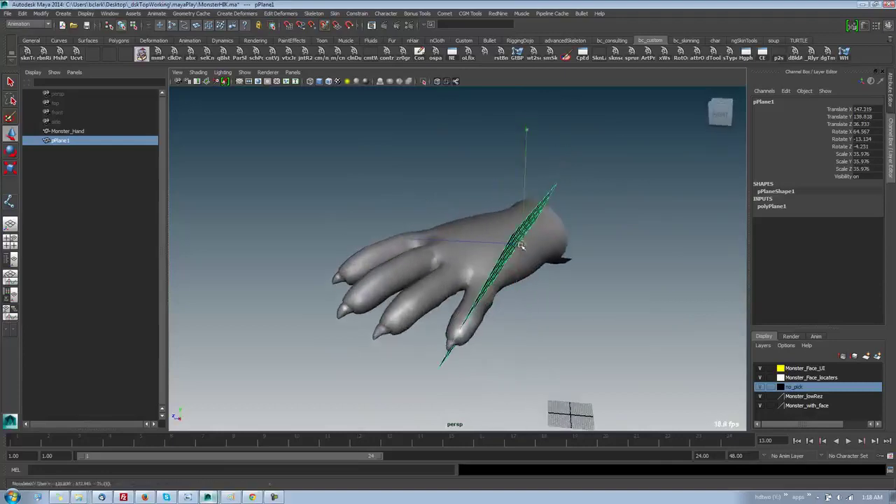
pyautogui.press('e')
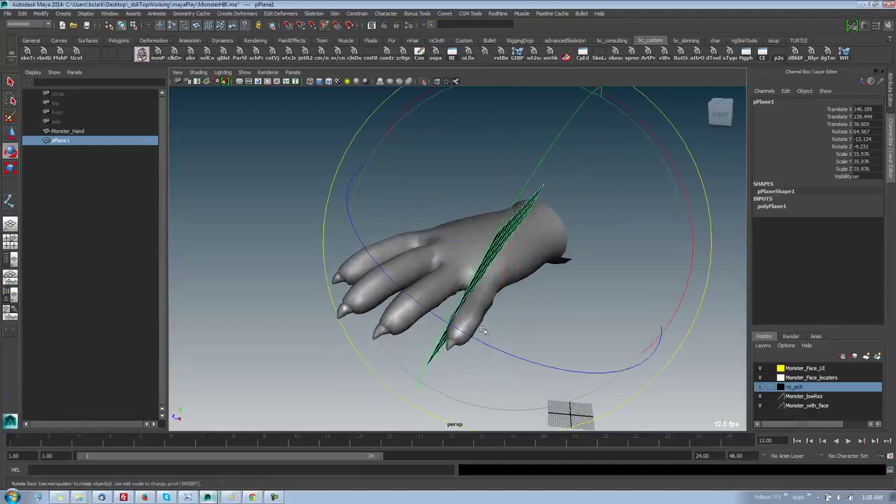
pyautogui.moveTo(482, 331); pyautogui.dragTo(545, 326, button='middle')
pyautogui.keyDown('alt'); pyautogui.moveTo(544, 326); pyautogui.dragTo(572, 312); pyautogui.keyUp('alt')
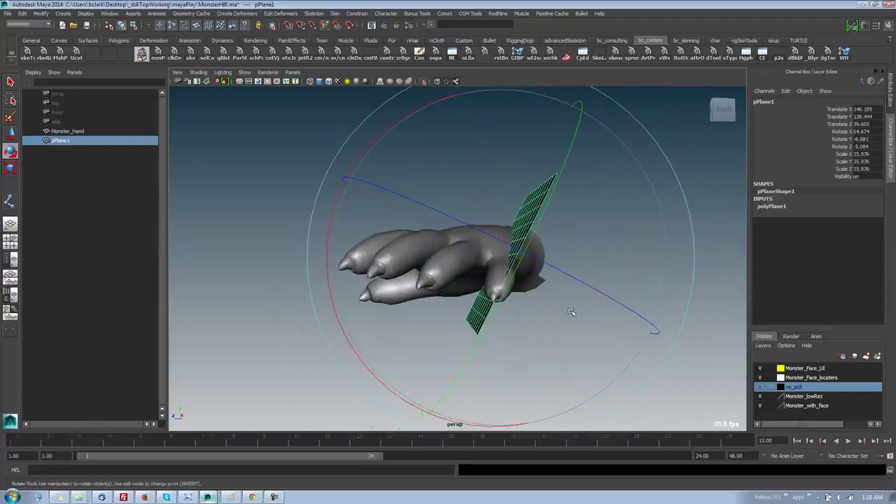
# - Place a duplicate of the plane, scaled uniformly to 46.2, along the ring finger at about X 150, Y 138, Z 42
pyautogui.hotkey('ctrl', 'd')
pyautogui.moveTo(551, 269); pyautogui.dragTo(476, 274)
pyautogui.keyDown('alt'); pyautogui.moveTo(413, 273); pyautogui.dragTo(480, 316); pyautogui.keyUp('alt')
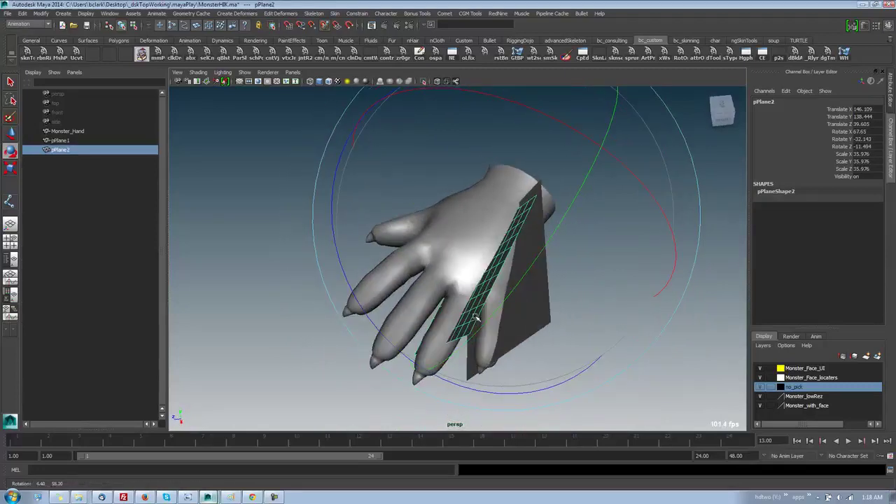
pyautogui.click(646, 186)
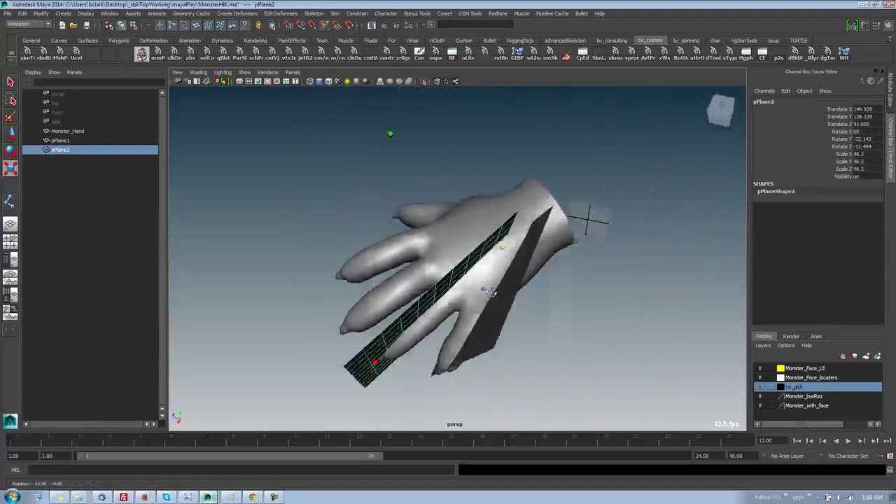
pyautogui.keyDown('alt'); pyautogui.moveTo(491, 290); pyautogui.dragTo(550, 235); pyautogui.keyUp('alt')
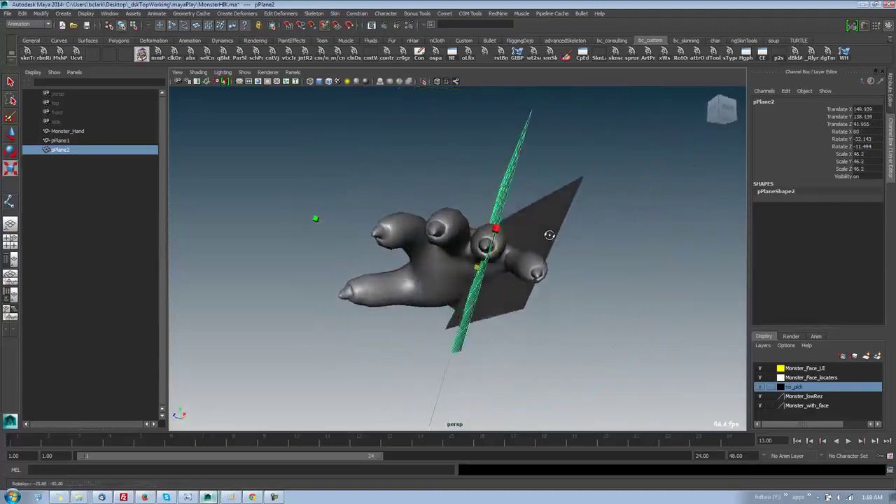
# - Align the second plane with the ring finger by rotating it to about 80, -35, -13 degrees and nudging its position
pyautogui.press('e')
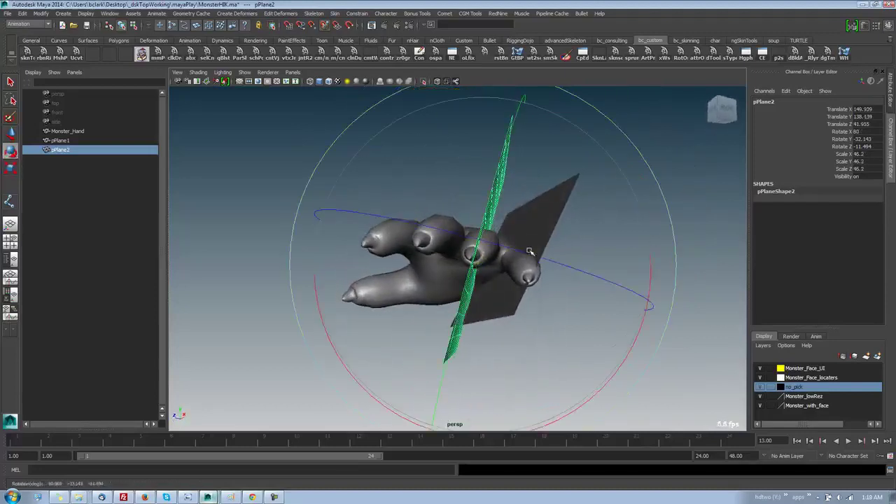
pyautogui.moveTo(648, 237); pyautogui.dragTo(634, 253)
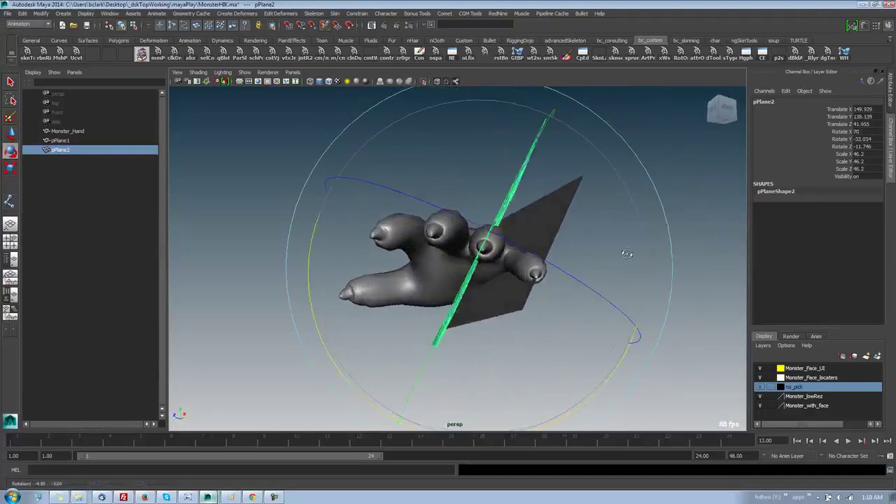
pyautogui.moveTo(676, 274); pyautogui.dragTo(631, 276)
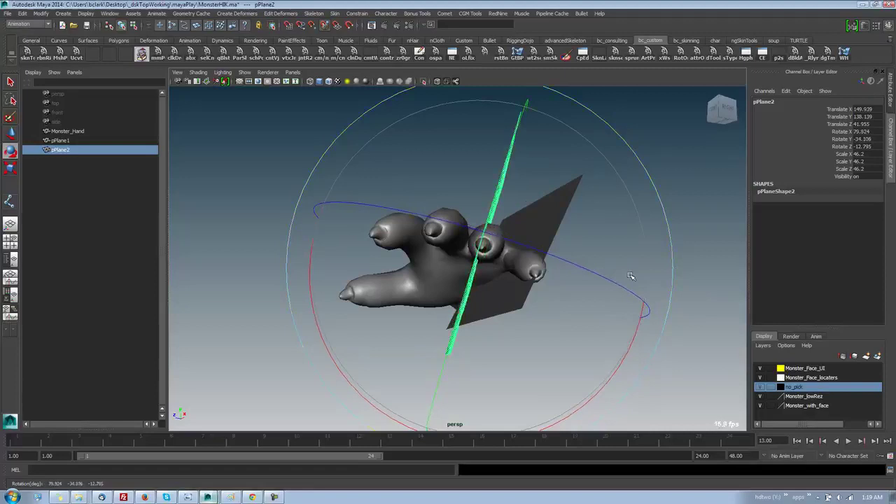
pyautogui.press('w')
pyautogui.press('e')
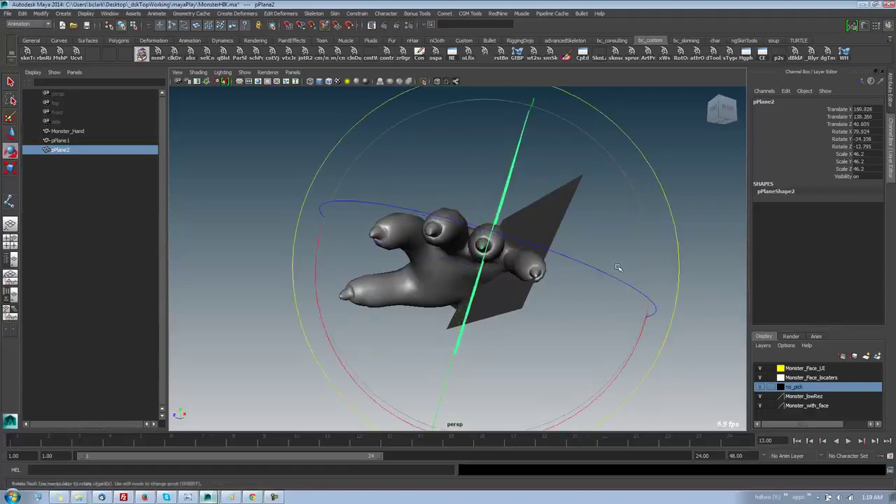
pyautogui.moveTo(617, 268); pyautogui.dragTo(638, 285)
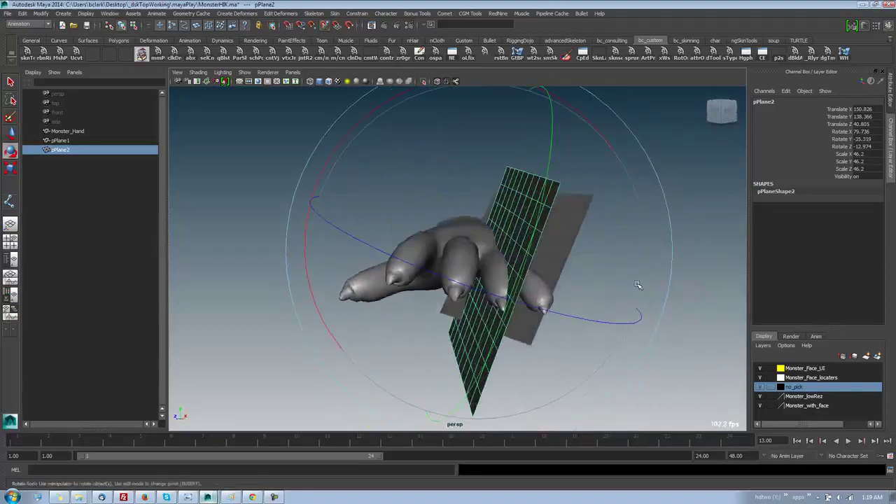
pyautogui.click(687, 296)
# - Switch the hand mesh to face selection and select index finger faces, with a soft selection falloff covering the finger
pyautogui.keyDown('alt'); pyautogui.moveTo(576, 324); pyautogui.dragTo(583, 349); pyautogui.keyUp('alt')
pyautogui.click(427, 280)
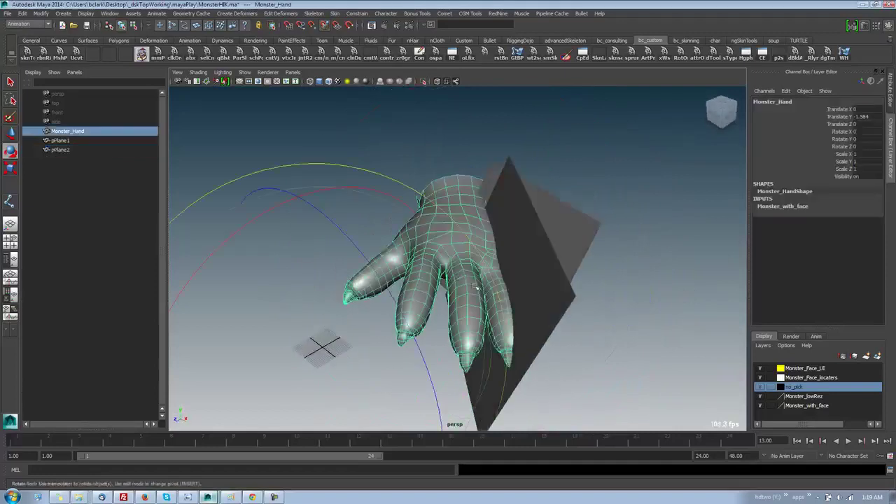
pyautogui.keyDown('alt'); pyautogui.moveTo(502, 309); pyautogui.dragTo(475, 274); pyautogui.keyUp('alt')
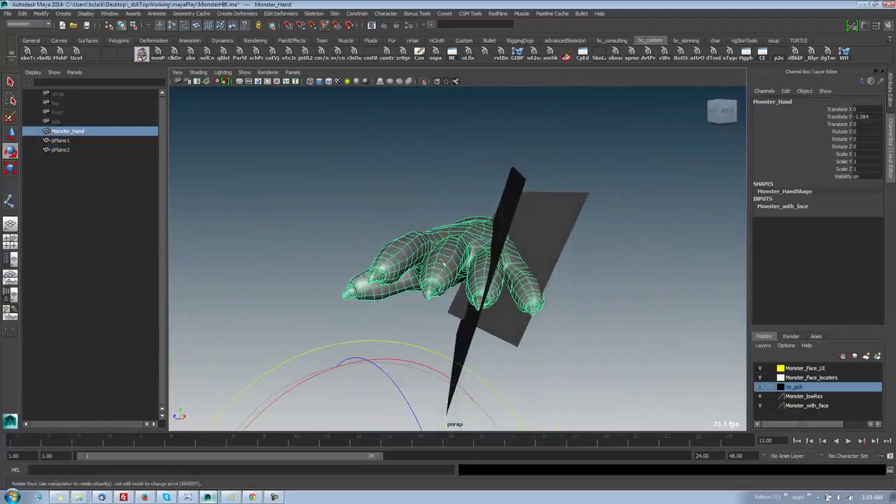
pyautogui.keyDown('alt'); pyautogui.moveTo(435, 296); pyautogui.dragTo(420, 287); pyautogui.keyUp('alt')
pyautogui.keyDown('alt'); pyautogui.moveTo(463, 262); pyautogui.dragTo(481, 184); pyautogui.keyUp('alt')
pyautogui.click(481, 184)
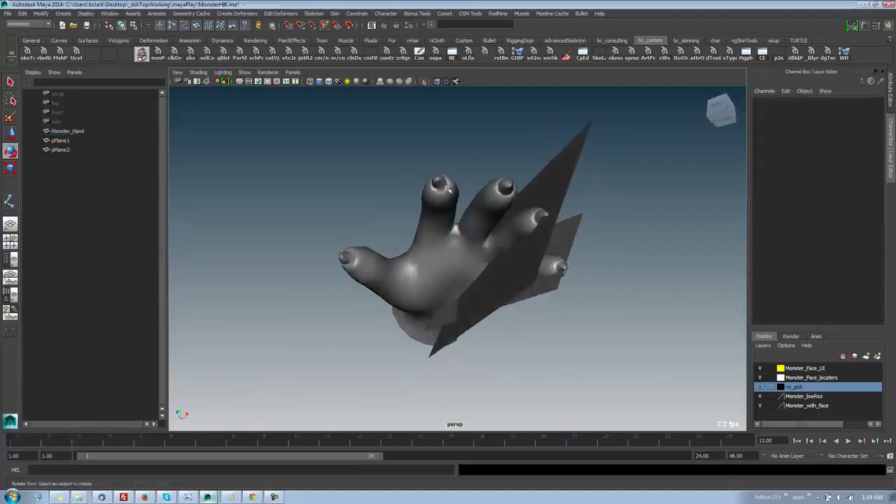
pyautogui.click(443, 196)
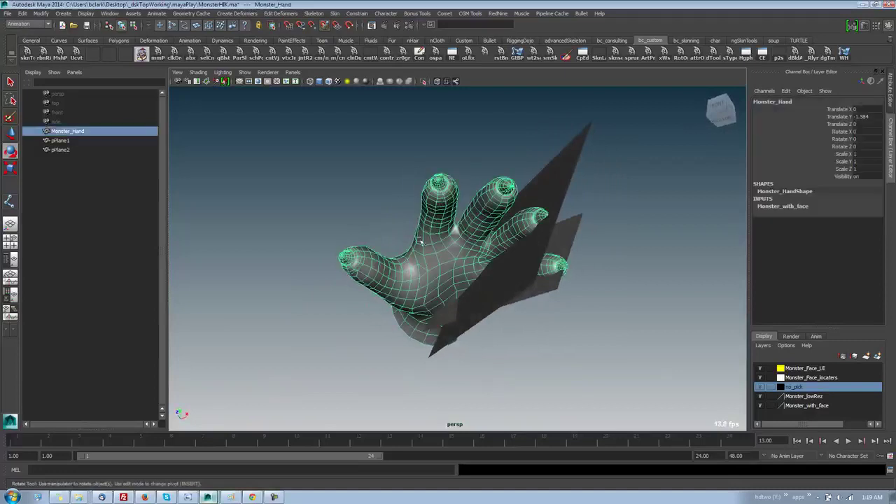
pyautogui.moveTo(440, 191); pyautogui.dragTo(459, 176, button='right')
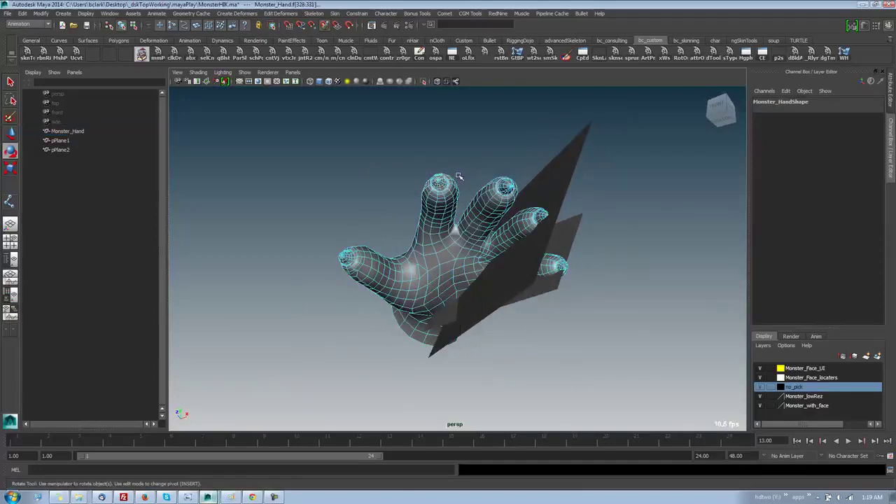
pyautogui.click(459, 176)
pyautogui.press('r')
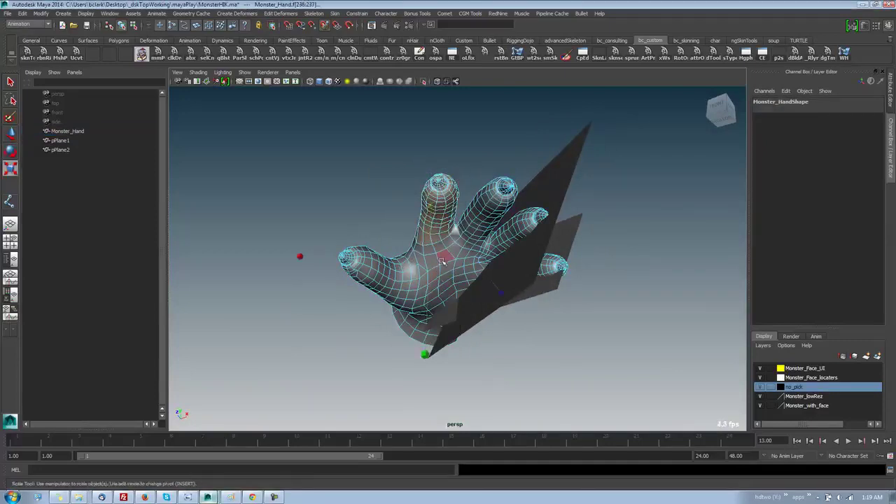
pyautogui.press('b')
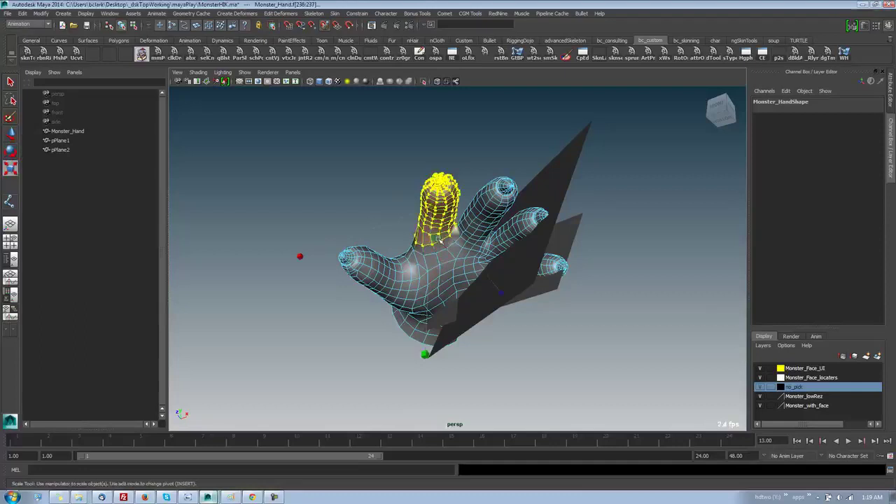
pyautogui.moveTo(438, 239); pyautogui.dragTo(456, 238)
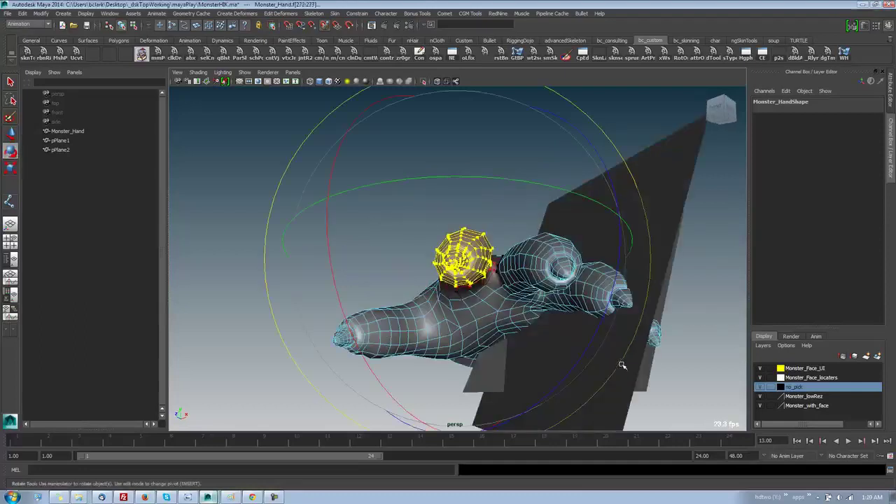
# - Clear the face selection and reselect a small group of index finger faces, with soft selection covering the finger
pyautogui.moveTo(632, 362); pyautogui.dragTo(497, 289)
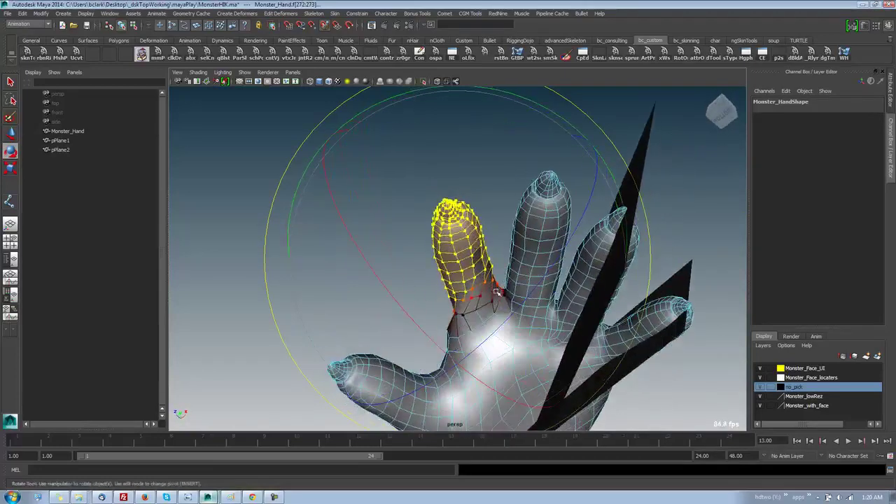
pyautogui.hotkey('ctrl', 'z')
pyautogui.keyDown('alt'); pyautogui.moveTo(384, 257); pyautogui.dragTo(382, 232); pyautogui.keyUp('alt')
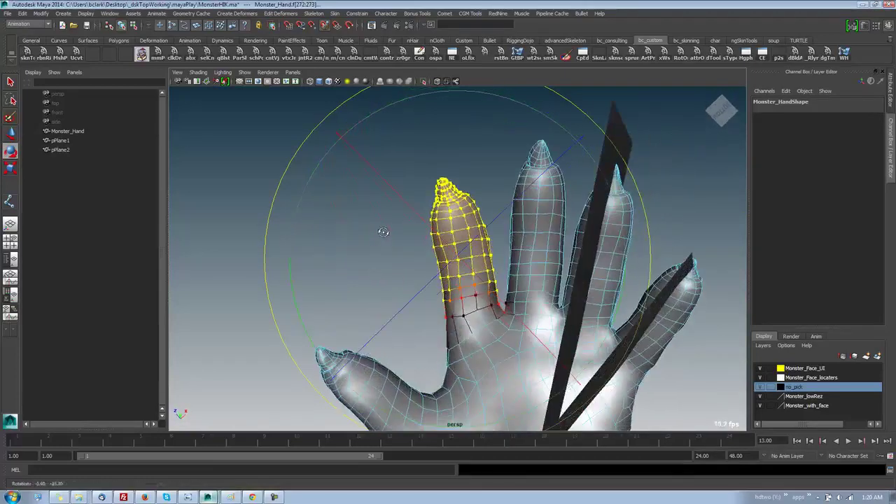
pyautogui.click(198, 150)
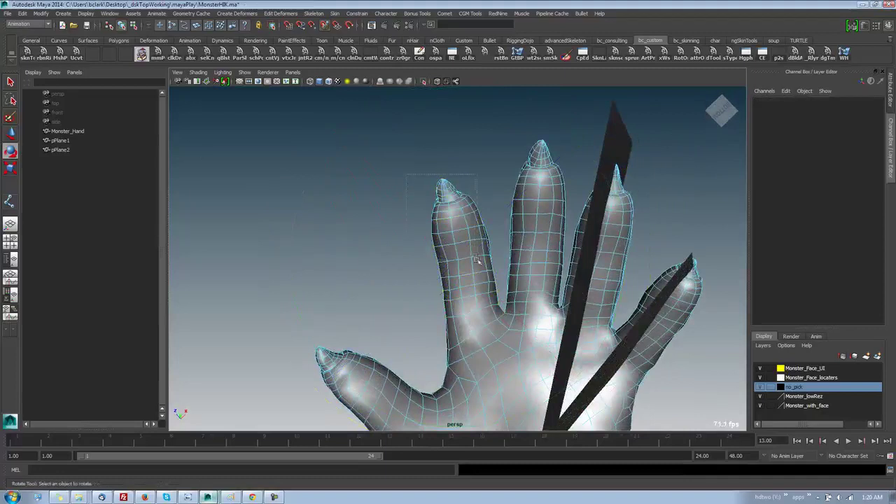
pyautogui.moveTo(494, 287); pyautogui.dragTo(495, 287)
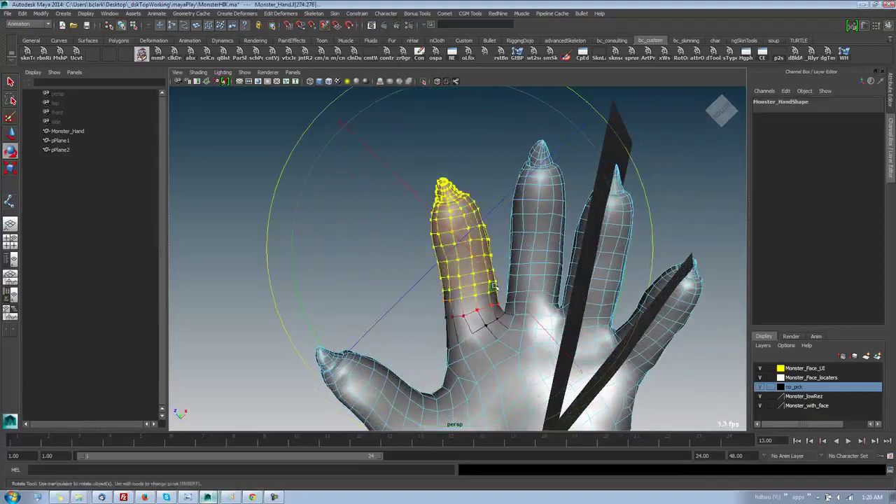
pyautogui.hotkey('shift', '.')
pyautogui.keyDown('ctrl'); pyautogui.moveTo(448, 290); pyautogui.dragTo(468, 278, button='right'); pyautogui.keyUp('ctrl')
# - Examine the soft-selected index finger's bending direction against the rotation manipulator from the front and side, and clear the selection
pyautogui.moveTo(463, 293); pyautogui.dragTo(596, 326)
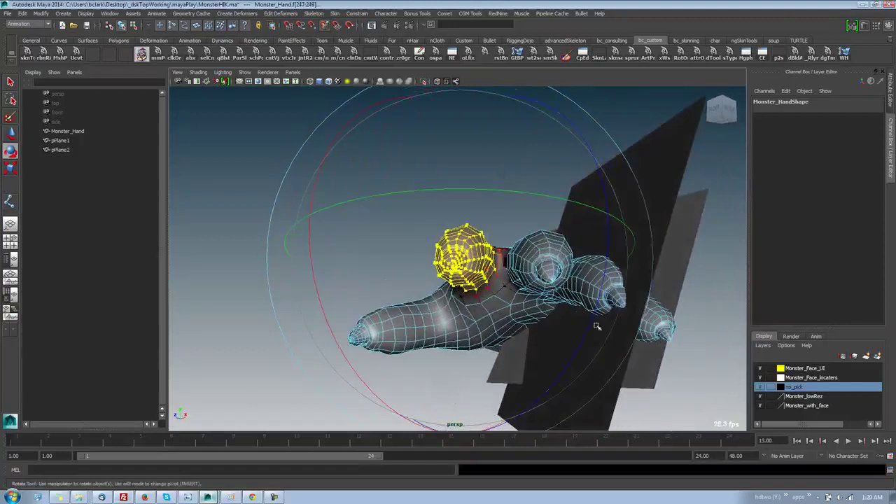
pyautogui.moveTo(616, 371)
pyautogui.mouseDown()
pyautogui.moveTo(622, 359)
pyautogui.moveTo(484, 353)
pyautogui.moveTo(620, 372)
pyautogui.moveTo(609, 367)
pyautogui.mouseUp()
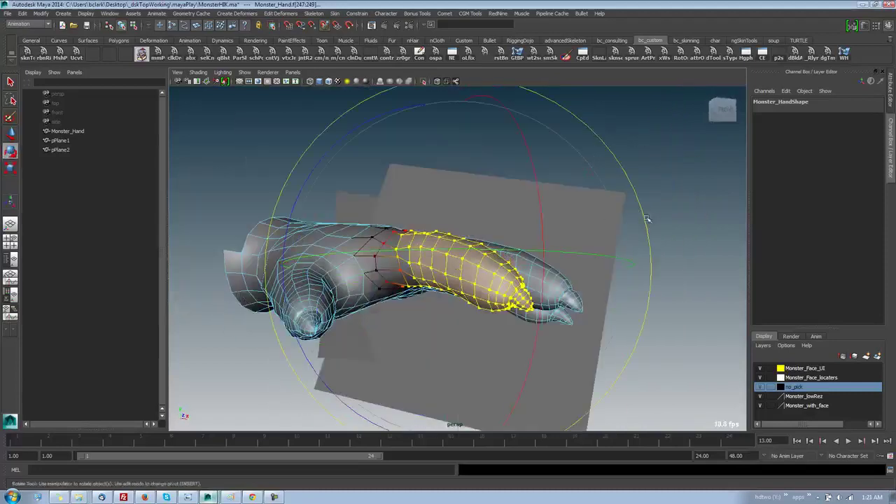
pyautogui.moveTo(648, 219)
pyautogui.mouseDown()
pyautogui.moveTo(647, 232)
pyautogui.moveTo(644, 224)
pyautogui.mouseUp()
pyautogui.keyDown('alt'); pyautogui.moveTo(700, 260); pyautogui.dragTo(617, 281); pyautogui.keyUp('alt')
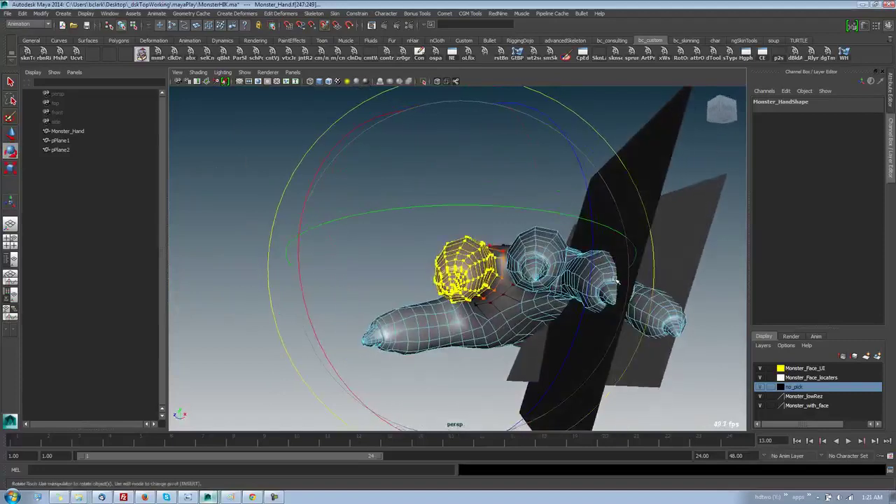
pyautogui.click(651, 269)
pyautogui.keyDown('alt'); pyautogui.moveTo(692, 184); pyautogui.dragTo(680, 144); pyautogui.keyUp('alt')
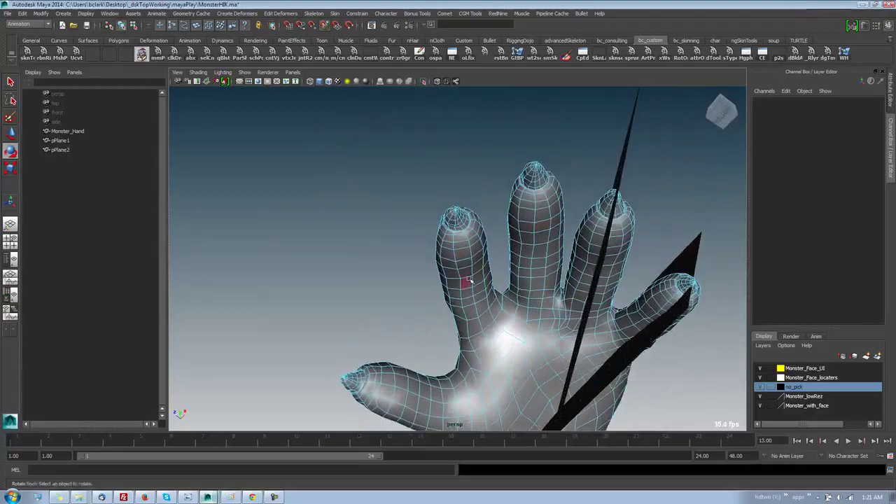
pyautogui.keyDown('alt'); pyautogui.moveTo(475, 267); pyautogui.dragTo(488, 317); pyautogui.keyUp('alt')
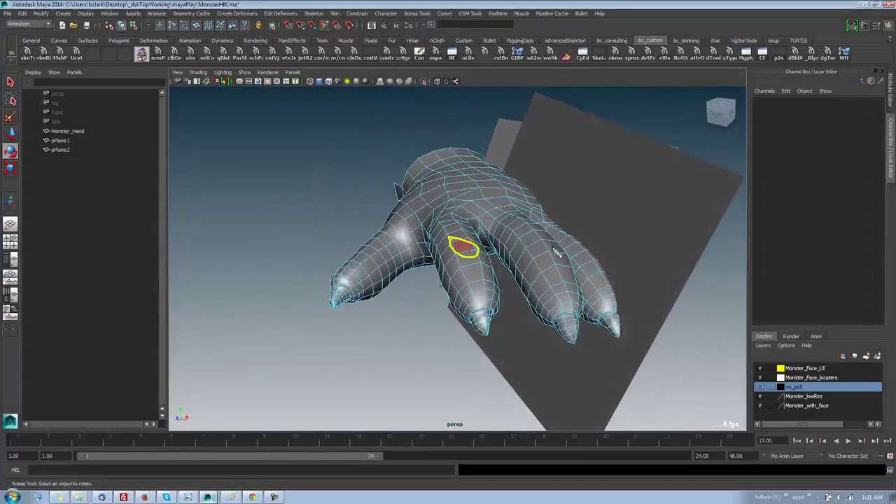
pyautogui.moveTo(449, 216); pyautogui.dragTo(504, 369)
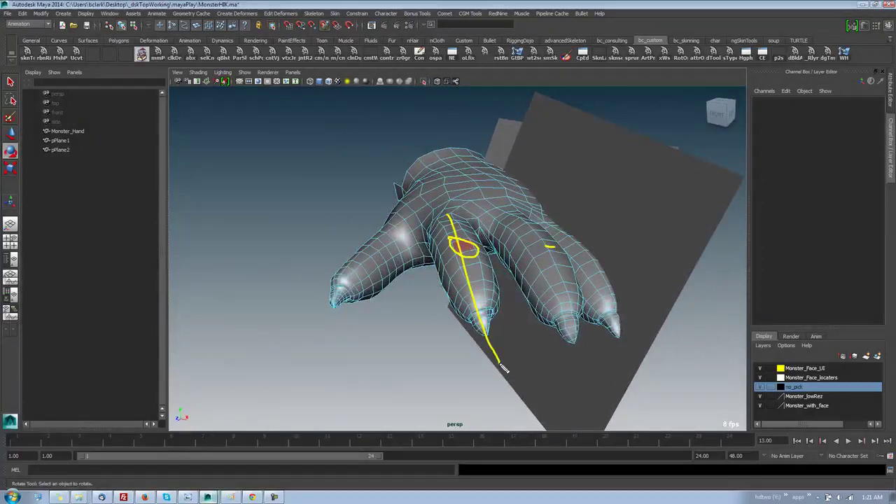
pyautogui.press('Escape')
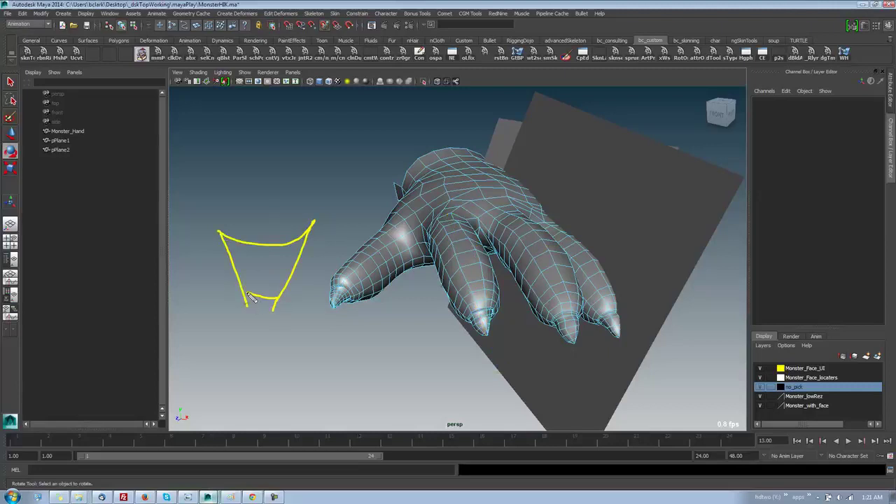
pyautogui.moveTo(245, 293); pyautogui.dragTo(254, 244)
pyautogui.moveTo(258, 297)
pyautogui.mouseDown()
pyautogui.moveTo(266, 240)
pyautogui.moveTo(239, 301)
pyautogui.mouseUp()
pyautogui.moveTo(295, 285)
pyautogui.mouseDown()
pyautogui.moveTo(256, 204)
pyautogui.moveTo(291, 321)
pyautogui.mouseUp()
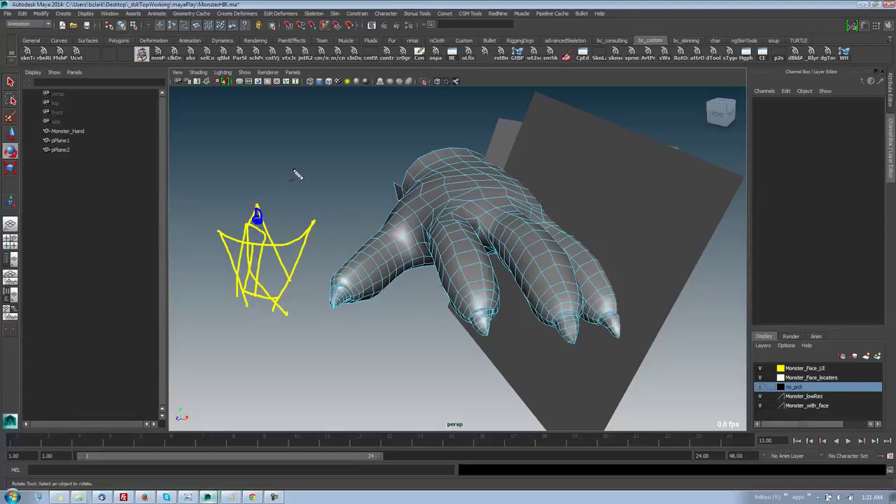
pyautogui.moveTo(293, 170)
pyautogui.mouseDown()
pyautogui.moveTo(392, 172)
pyautogui.moveTo(437, 259)
pyautogui.mouseUp()
pyautogui.moveTo(365, 188); pyautogui.dragTo(345, 277)
pyautogui.moveTo(322, 187); pyautogui.dragTo(309, 231)
pyautogui.moveTo(294, 171); pyautogui.dragTo(256, 202)
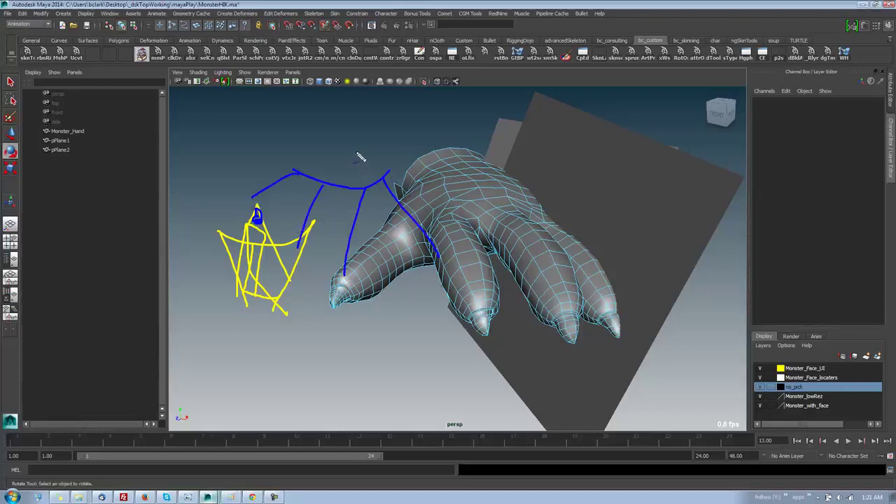
pyautogui.moveTo(357, 154)
pyautogui.mouseDown()
pyautogui.moveTo(329, 193)
pyautogui.moveTo(269, 207)
pyautogui.moveTo(288, 135)
pyautogui.moveTo(282, 147)
pyautogui.mouseUp()
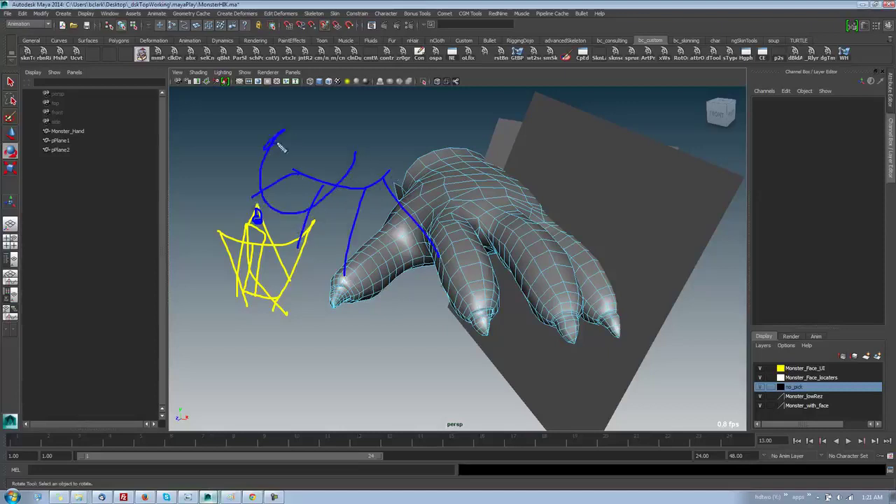
pyautogui.press('Escape')
# - Return to object mode, duplicate the ring finger's plane and move the copy towards the middle finger at about X 148, Y 139, Z 48
pyautogui.keyDown('alt'); pyautogui.moveTo(465, 193); pyautogui.dragTo(448, 170); pyautogui.keyUp('alt')
pyautogui.moveTo(611, 169); pyautogui.dragTo(663, 175)
pyautogui.keyDown('alt'); pyautogui.moveTo(663, 174); pyautogui.dragTo(589, 159, button='middle'); pyautogui.keyUp('alt')
pyautogui.keyDown('alt'); pyautogui.moveTo(590, 159); pyautogui.dragTo(564, 159); pyautogui.keyUp('alt')
pyautogui.click(564, 159)
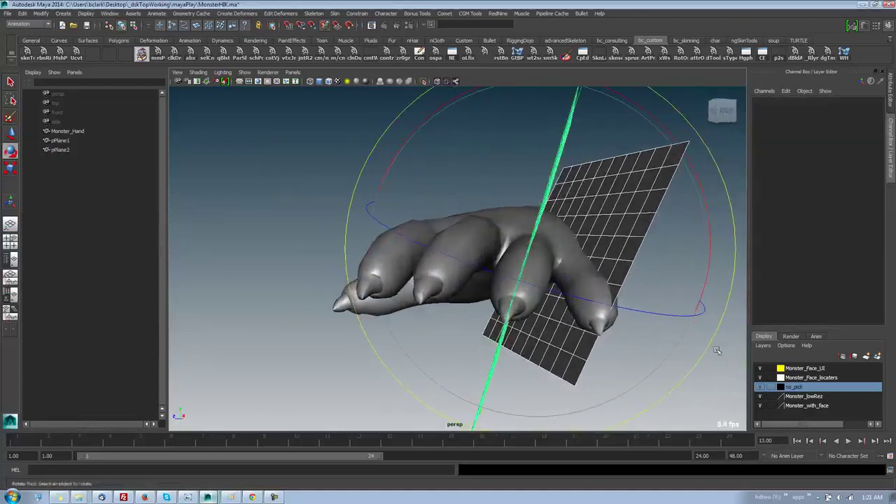
pyautogui.click(570, 148)
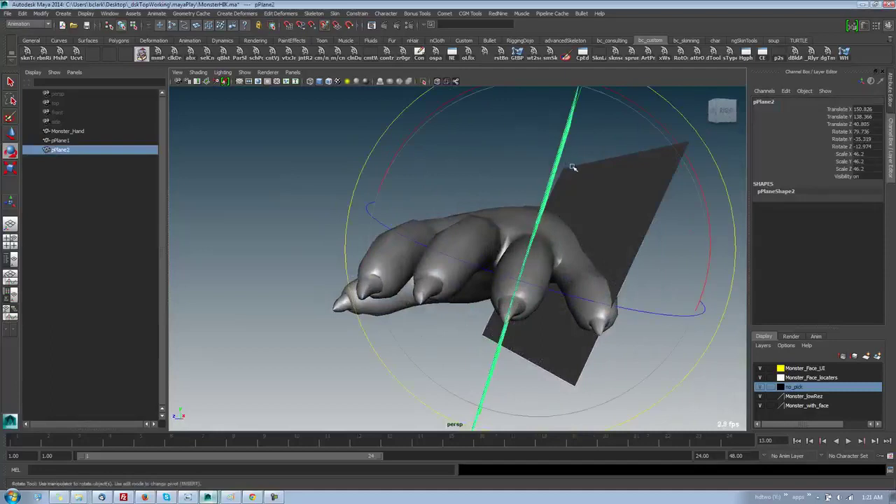
pyautogui.hotkey('ctrl', 'd')
pyautogui.press('w')
pyautogui.moveTo(591, 175); pyautogui.dragTo(580, 202, button='middle')
# - Align the third plane with the middle finger by rotating it to about 91, -44, -14 degrees and nudging it to X 149, Y 140, Z 45
pyautogui.press('e')
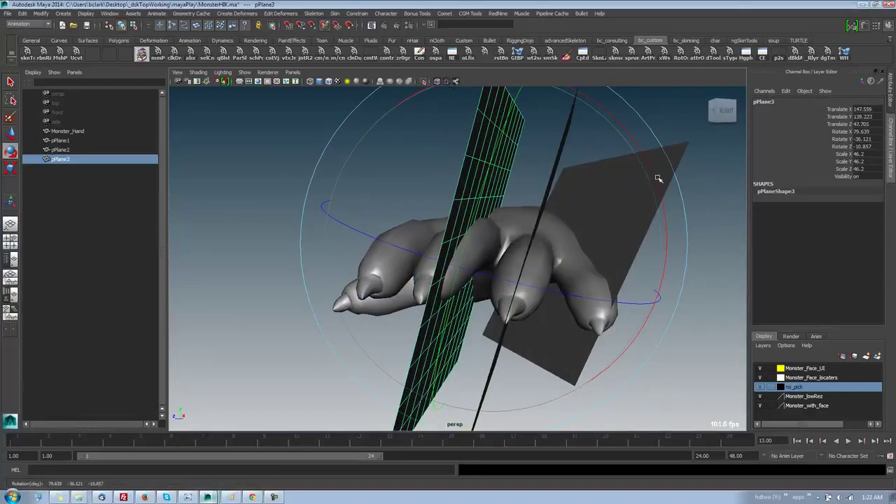
pyautogui.moveTo(659, 179); pyautogui.dragTo(653, 170)
pyautogui.moveTo(639, 210); pyautogui.dragTo(629, 213)
pyautogui.press('w')
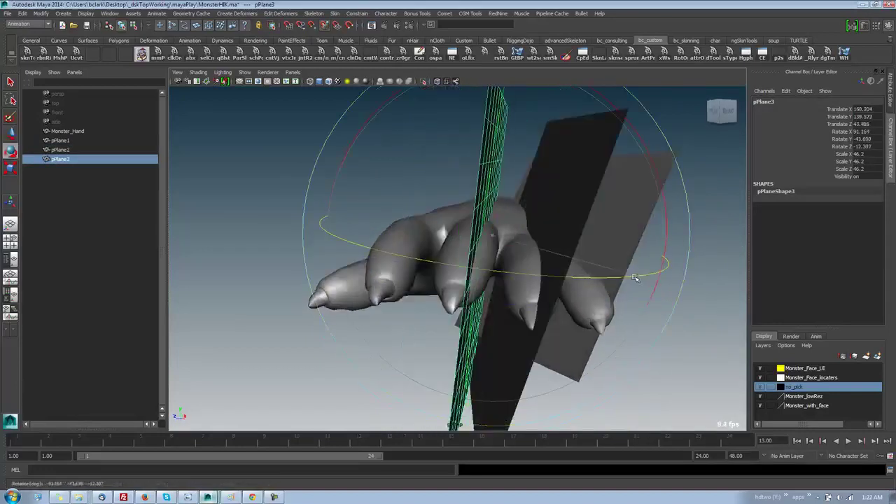
pyautogui.moveTo(635, 278); pyautogui.dragTo(630, 250)
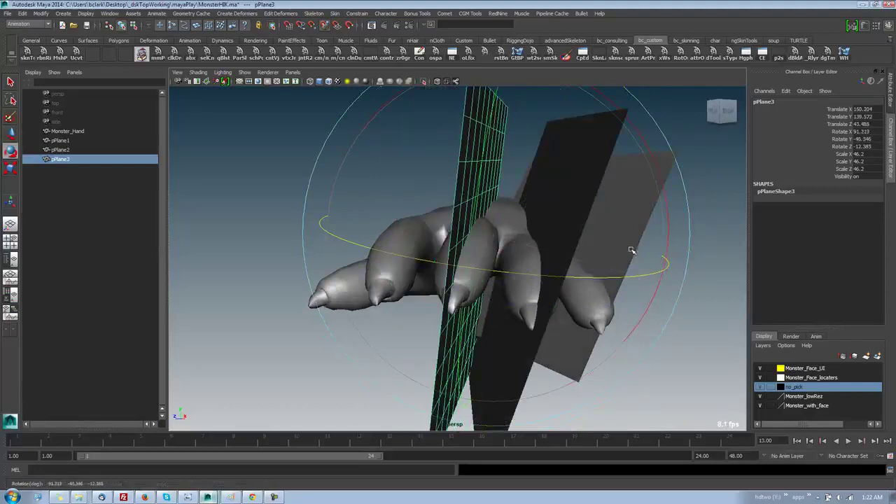
pyautogui.moveTo(634, 200); pyautogui.dragTo(621, 245)
pyautogui.press('w')
pyautogui.moveTo(620, 246); pyautogui.dragTo(607, 248, button='middle')
pyautogui.press('e')
pyautogui.keyDown('alt'); pyautogui.moveTo(562, 301); pyautogui.dragTo(587, 220); pyautogui.keyUp('alt')
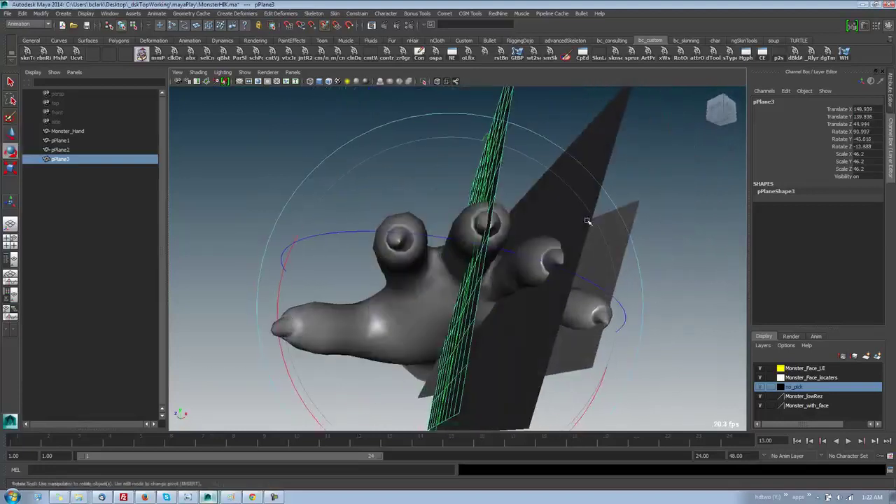
# - Place a duplicate of the plane through the index finger at about X 143, Y 140, Z 50, rotated to about 110, -45, -14 degrees
pyautogui.keyDown('alt'); pyautogui.moveTo(594, 282); pyautogui.dragTo(581, 277); pyautogui.keyUp('alt')
pyautogui.hotkey('ctrl', 'd')
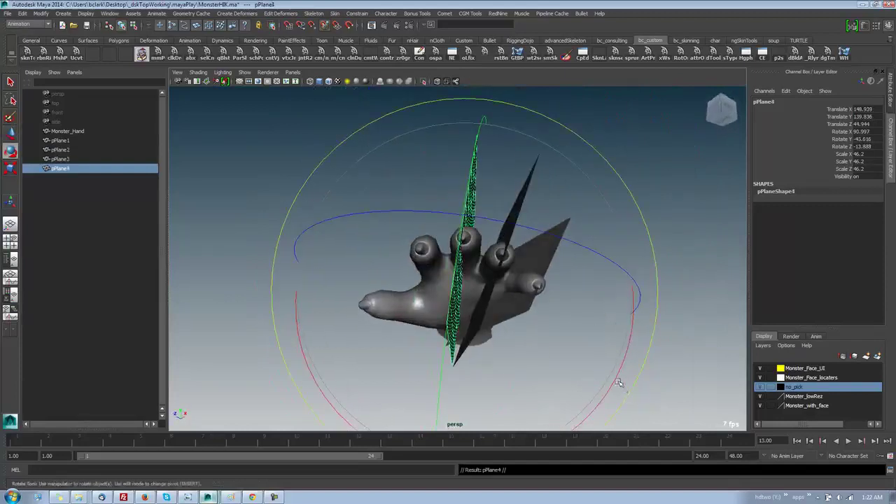
pyautogui.moveTo(619, 383); pyautogui.dragTo(624, 369)
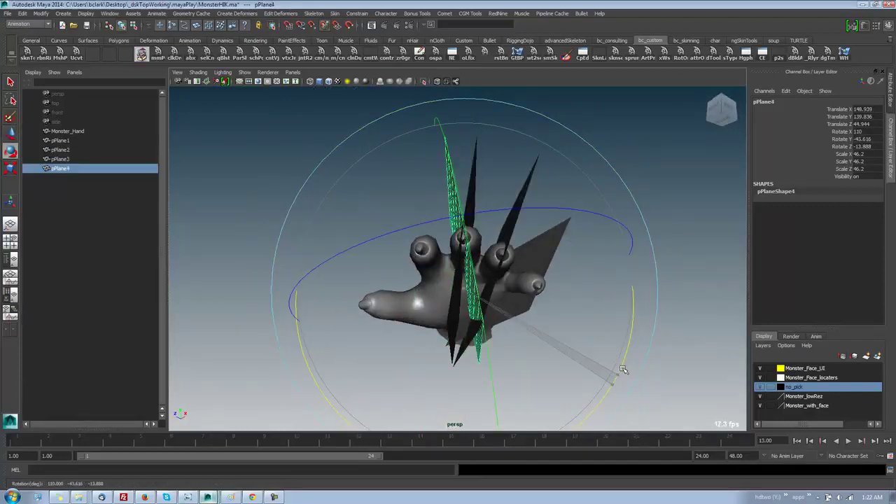
pyautogui.press('w')
pyautogui.moveTo(650, 344); pyautogui.dragTo(624, 348, button='middle')
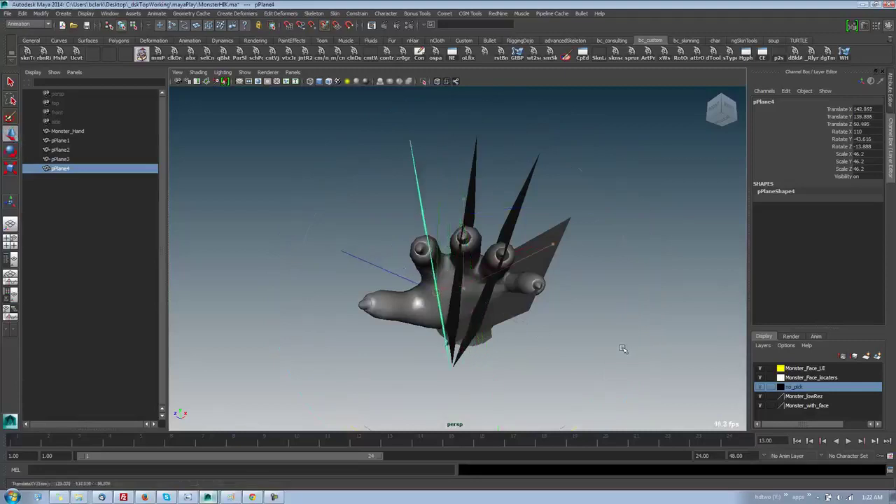
pyautogui.press('e')
pyautogui.moveTo(553, 308); pyautogui.dragTo(558, 344)
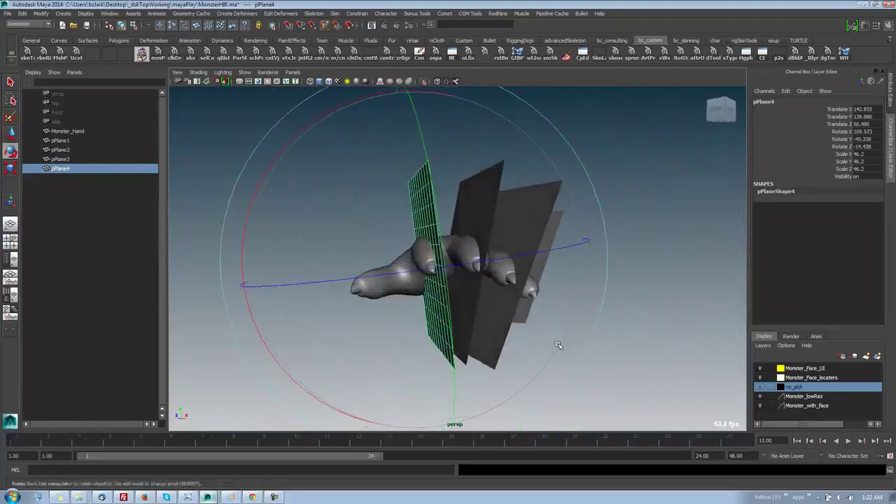
# - Duplicate the index finger's plane for the thumb, rotate it to about 160, -49, -26 degrees and move it to X 140, Y 136, Z 43
pyautogui.hotkey('ctrl', 'd')
pyautogui.moveTo(294, 135); pyautogui.dragTo(283, 151)
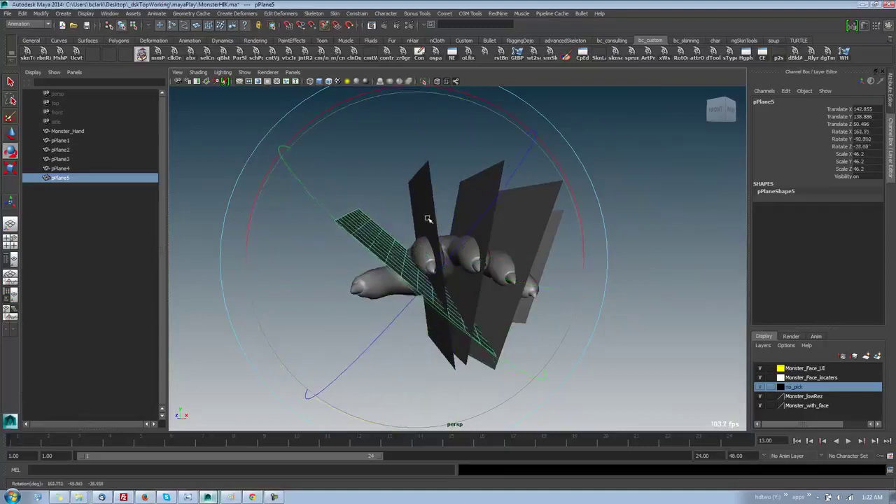
pyautogui.press('w')
pyautogui.moveTo(444, 223); pyautogui.dragTo(491, 311)
pyautogui.moveTo(357, 297); pyautogui.dragTo(350, 277)
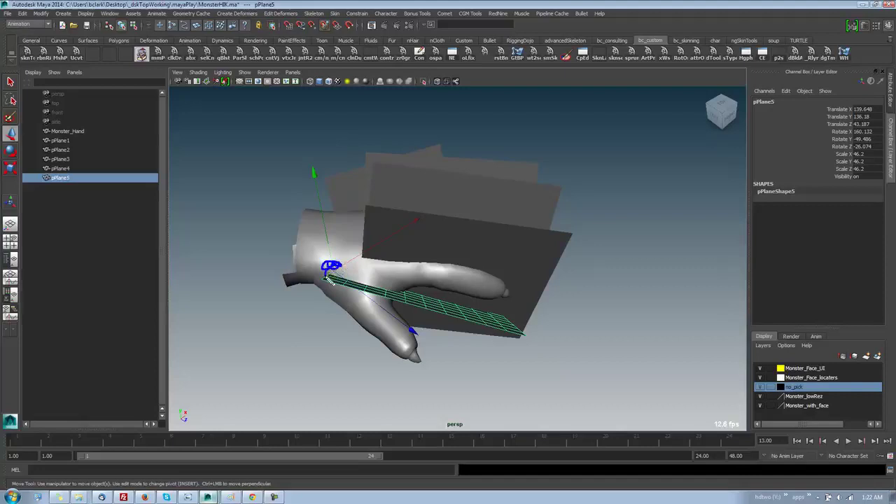
pyautogui.moveTo(327, 277)
pyautogui.mouseDown()
pyautogui.moveTo(355, 315)
pyautogui.moveTo(384, 295)
pyautogui.moveTo(329, 266)
pyautogui.mouseUp()
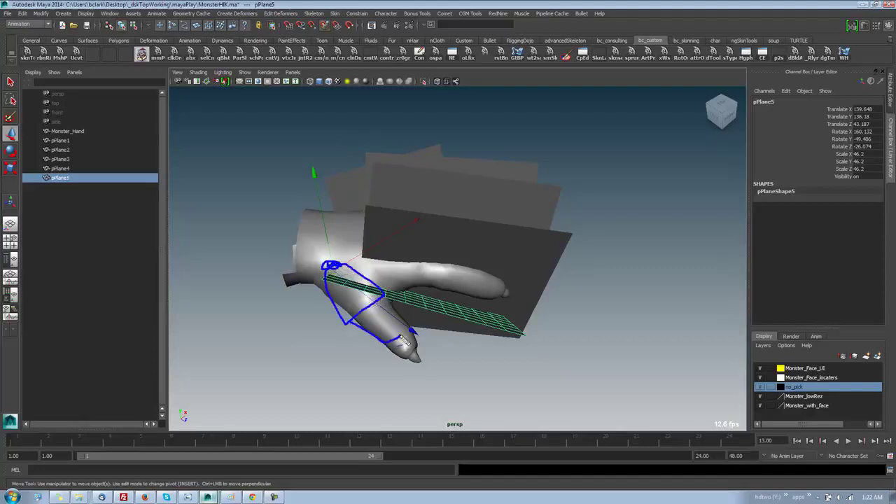
pyautogui.moveTo(404, 341)
pyautogui.mouseDown()
pyautogui.moveTo(409, 335)
pyautogui.moveTo(424, 375)
pyautogui.mouseUp()
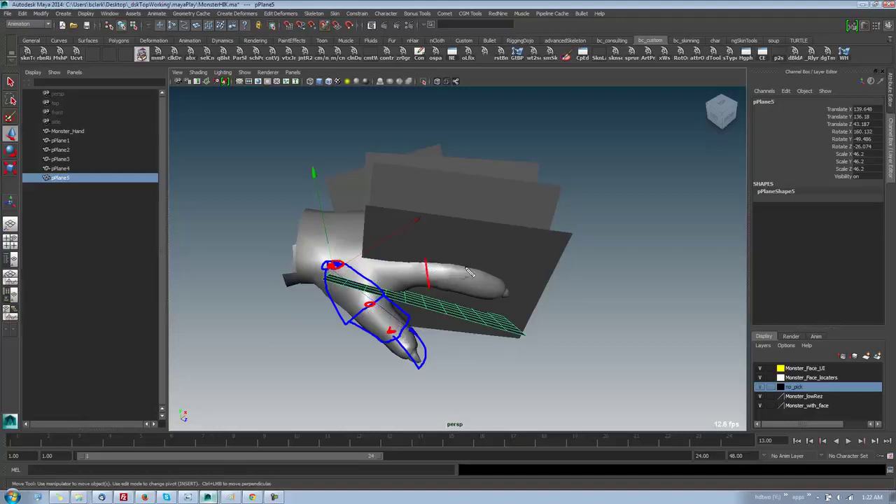
pyautogui.moveTo(454, 262); pyautogui.dragTo(457, 289)
pyautogui.press('Escape')
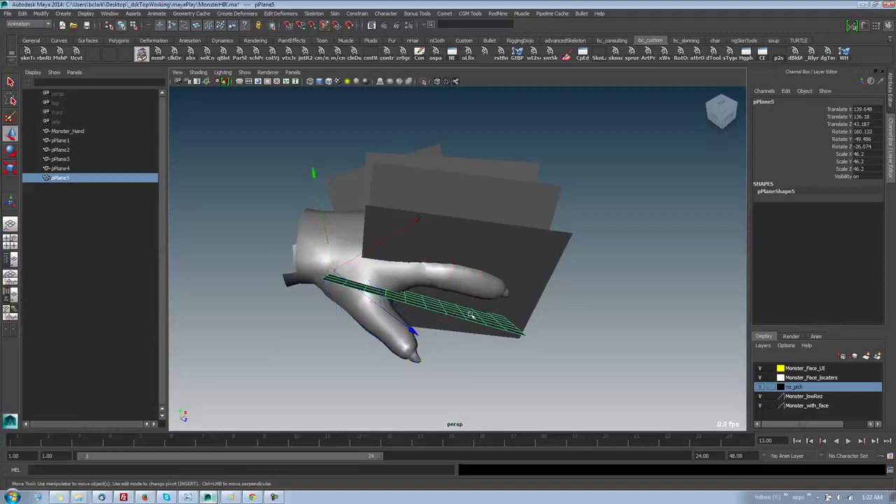
# - Rotate the thumb plane to about 200, -51, -67 degrees so that it runs along the thumb
pyautogui.press('e')
pyautogui.moveTo(499, 272); pyautogui.dragTo(446, 258)
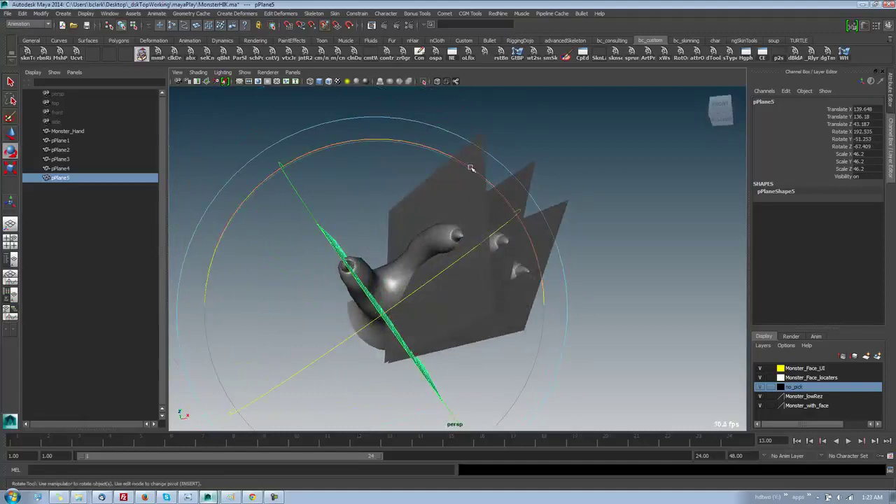
pyautogui.moveTo(468, 164); pyautogui.dragTo(465, 163)
# - Nudge the thumb plane to about X 141, Y 137, Z 43 and refine its rotation along the thumb
pyautogui.press('w')
pyautogui.moveTo(464, 234); pyautogui.dragTo(360, 296, button='middle')
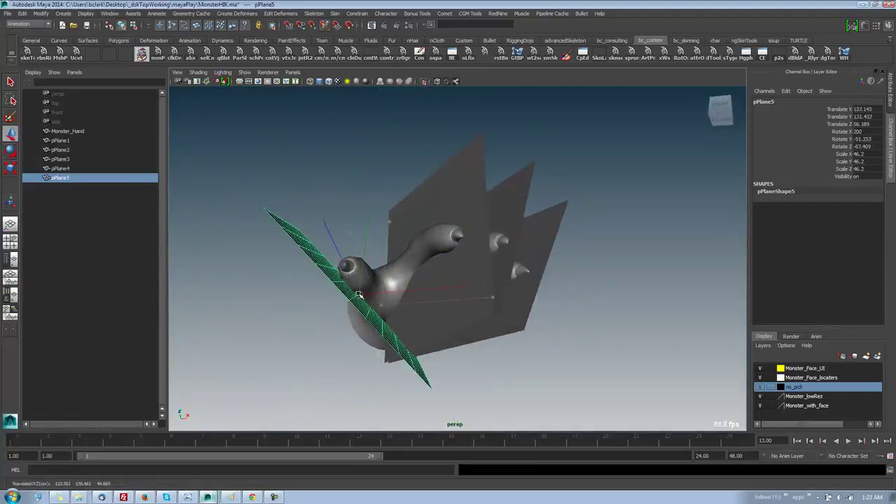
pyautogui.hotkey('ctrl', 'z')
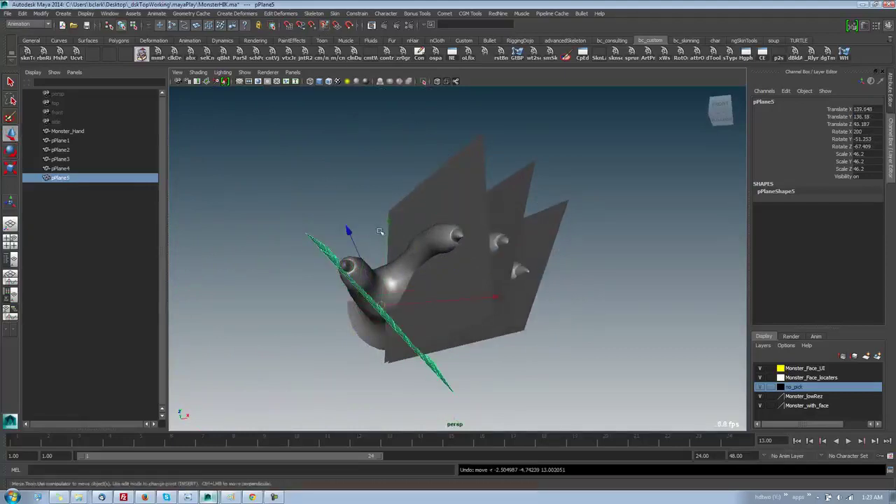
pyautogui.keyDown('alt'); pyautogui.moveTo(381, 232); pyautogui.dragTo(385, 172); pyautogui.keyUp('alt')
pyautogui.moveTo(385, 161)
pyautogui.mouseDown(button='middle')
pyautogui.moveTo(379, 166)
pyautogui.moveTo(388, 158)
pyautogui.mouseUp(button='middle')
pyautogui.keyDown('alt'); pyautogui.moveTo(394, 160); pyautogui.dragTo(367, 152); pyautogui.keyUp('alt')
pyautogui.press('e')
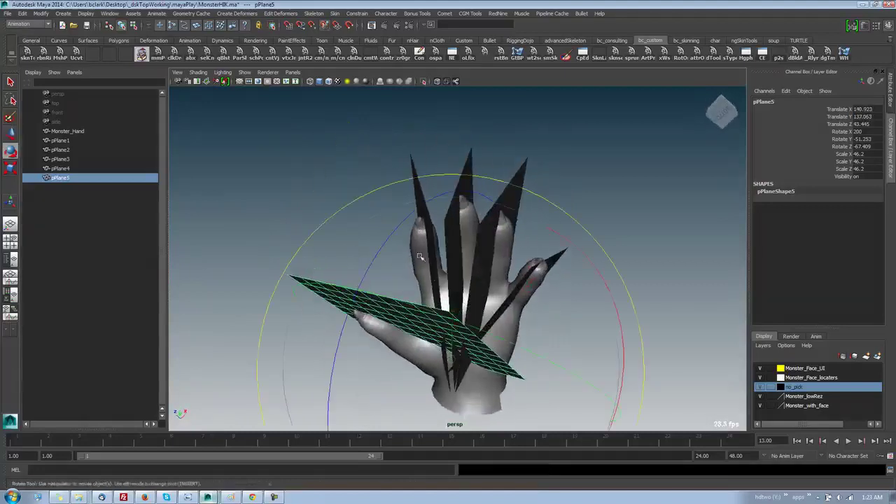
pyautogui.moveTo(504, 352); pyautogui.dragTo(454, 272)
# - Select the thumb's faces on the monster hand mesh with soft selection fading out toward the palm
pyautogui.click(399, 304)
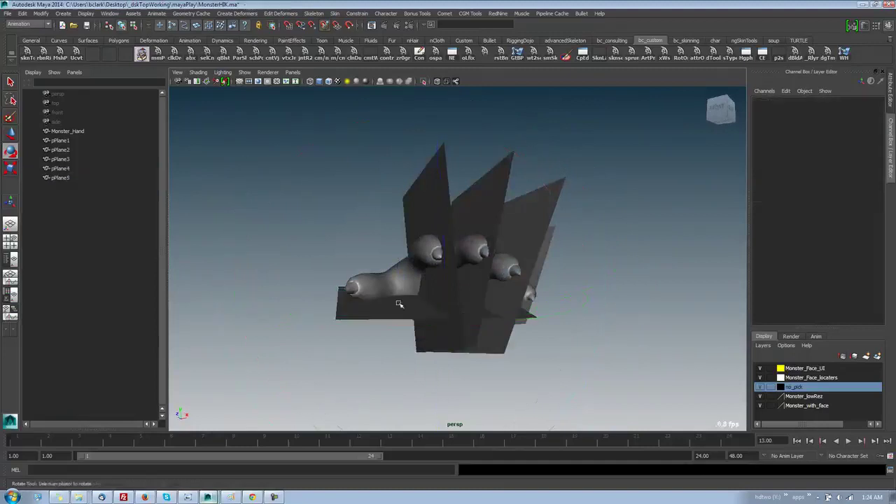
pyautogui.click(379, 281)
pyautogui.moveTo(363, 279); pyautogui.dragTo(345, 275, button='right')
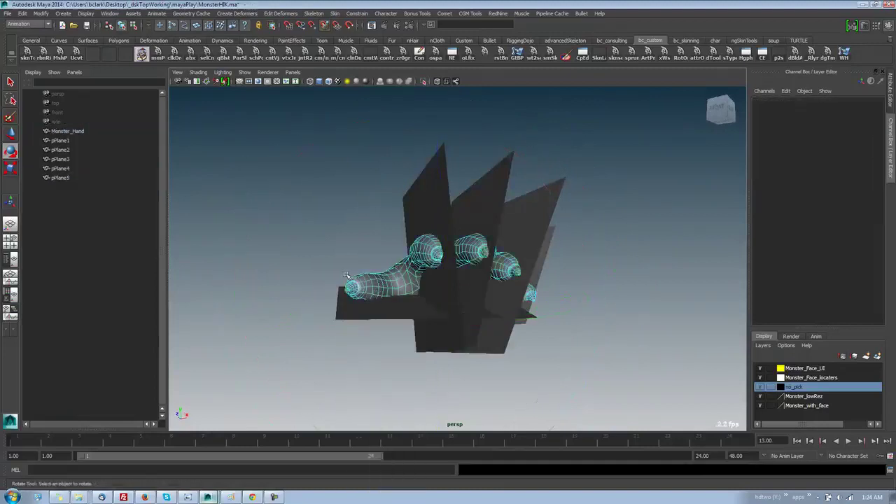
pyautogui.click(354, 290)
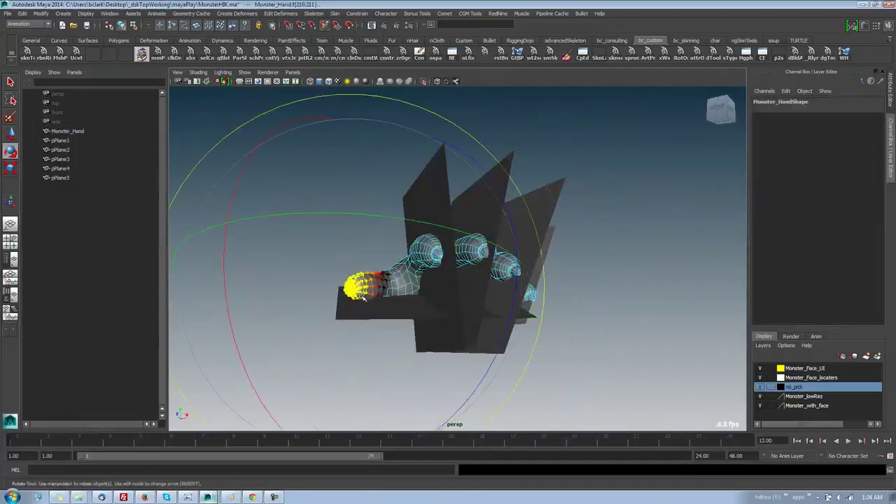
pyautogui.moveTo(363, 298)
pyautogui.mouseDown(button='right')
pyautogui.moveTo(383, 288)
pyautogui.moveTo(360, 290)
pyautogui.moveTo(378, 294)
pyautogui.mouseUp(button='right')
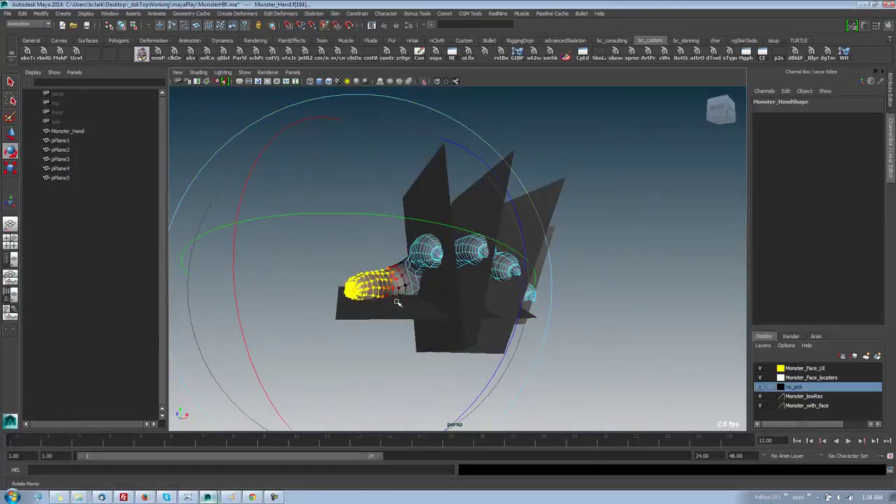
pyautogui.click(395, 285)
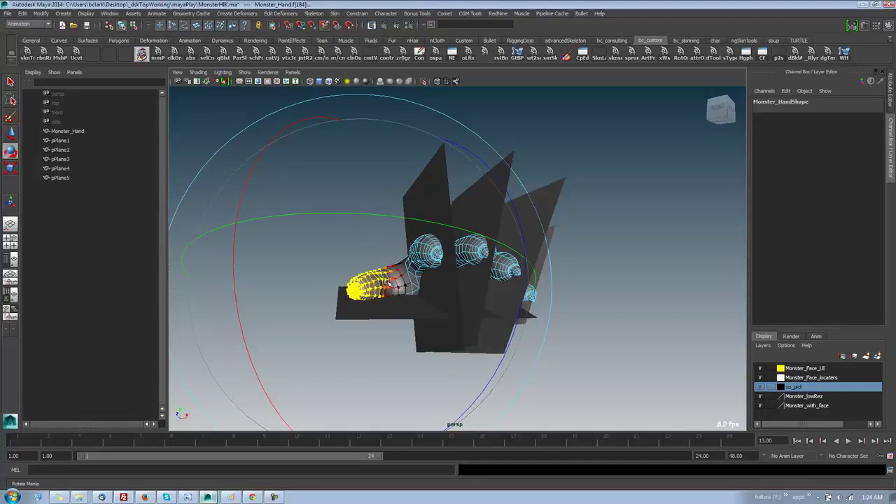
pyautogui.click(387, 282)
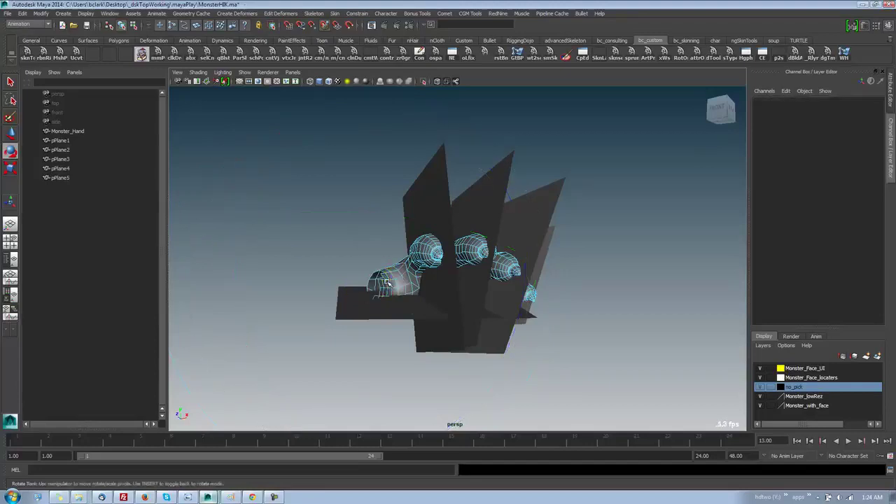
pyautogui.hotkey('ctrl', 'z')
# - Move the rotation pivot of the soft-selected thumb faces to the base of the thumb
pyautogui.keyDown('alt'); pyautogui.moveTo(387, 284); pyautogui.dragTo(391, 328); pyautogui.keyUp('alt')
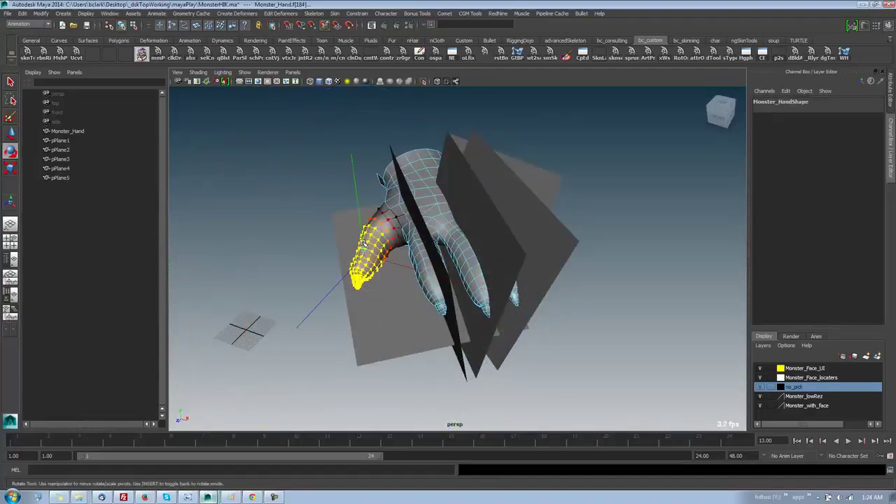
pyautogui.keyDown('alt'); pyautogui.moveTo(384, 270); pyautogui.dragTo(349, 282); pyautogui.keyUp('alt')
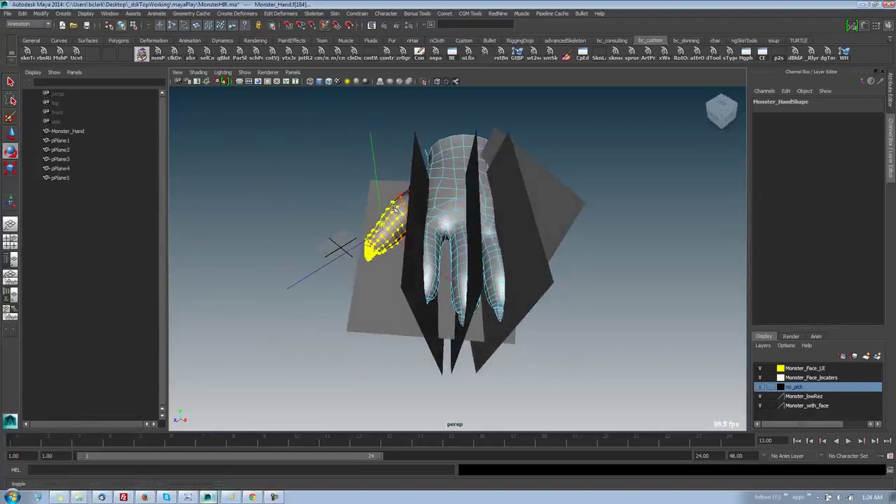
pyautogui.press('Insert')
pyautogui.moveTo(394, 209); pyautogui.dragTo(335, 294)
pyautogui.press('Insert')
pyautogui.hotkey('ctrl', 'z')
pyautogui.moveTo(342, 248); pyautogui.dragTo(366, 249)
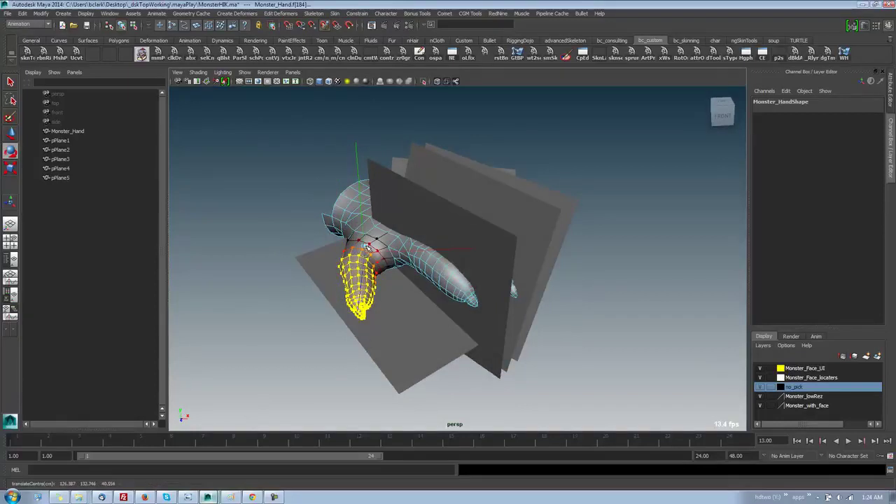
pyautogui.click(366, 248)
# - Try rotating the soft-selected thumb faces, and undo the rotation
pyautogui.press('f')
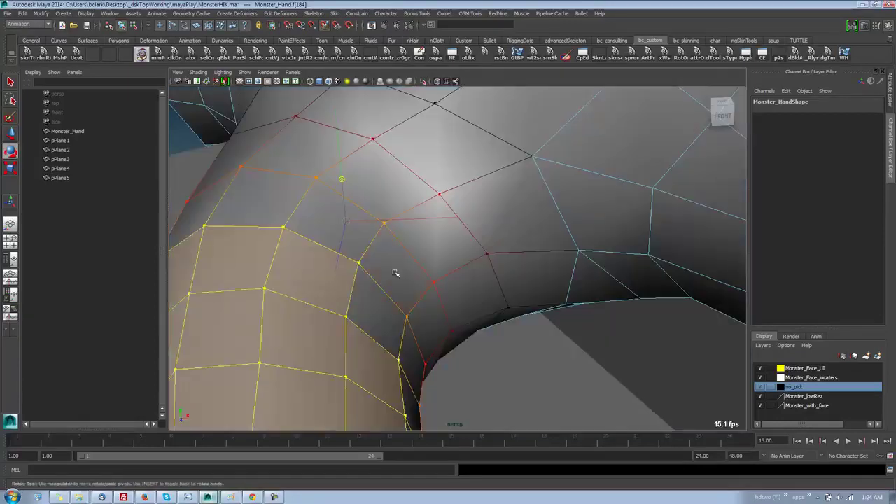
pyautogui.scroll(-3, 397, 272)
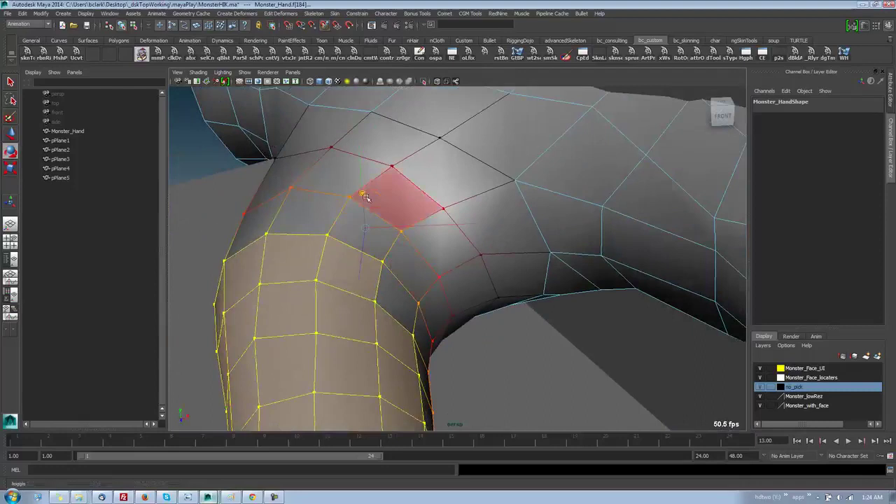
pyautogui.keyDown('alt'); pyautogui.moveTo(363, 198); pyautogui.dragTo(390, 244); pyautogui.keyUp('alt')
pyautogui.scroll(-5, 397, 256)
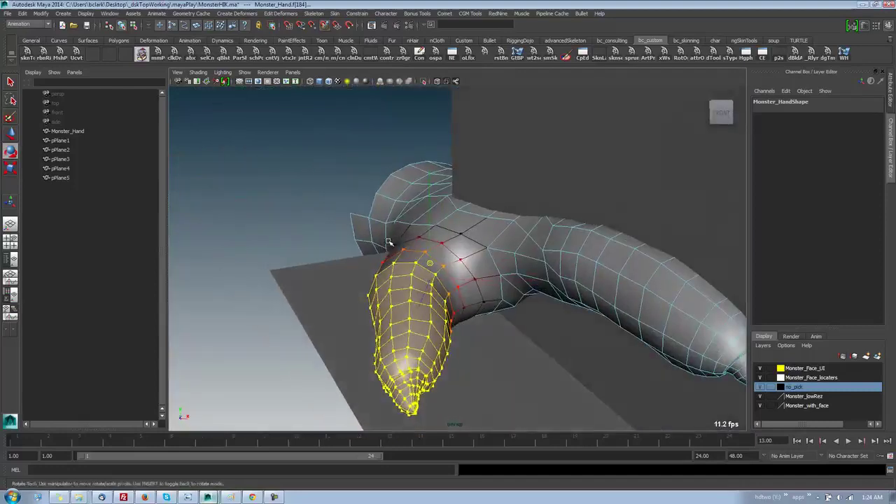
pyautogui.press('r')
pyautogui.press('e')
pyautogui.keyDown('alt'); pyautogui.moveTo(450, 317); pyautogui.dragTo(494, 315); pyautogui.keyUp('alt')
pyautogui.hotkey('ctrl', 'z')
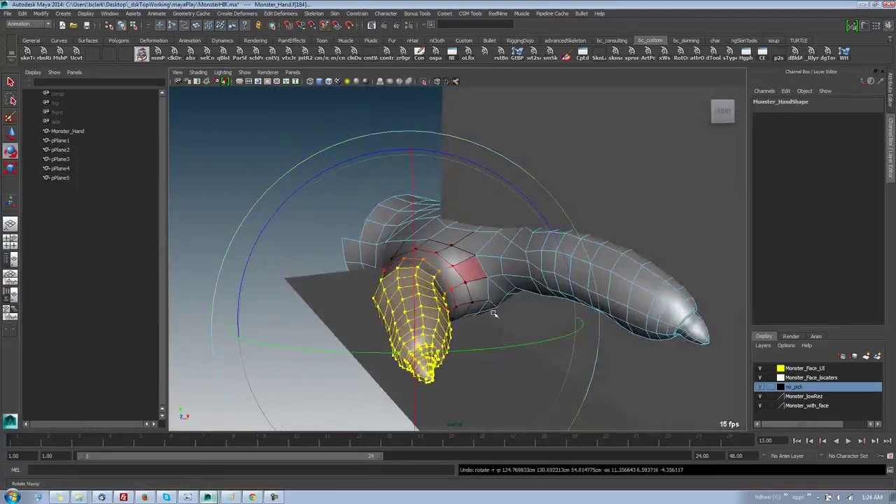
# - Reposition the rotation pivot of the soft-selected faces at the knuckle where the thumb joins the palm
pyautogui.press('Insert')
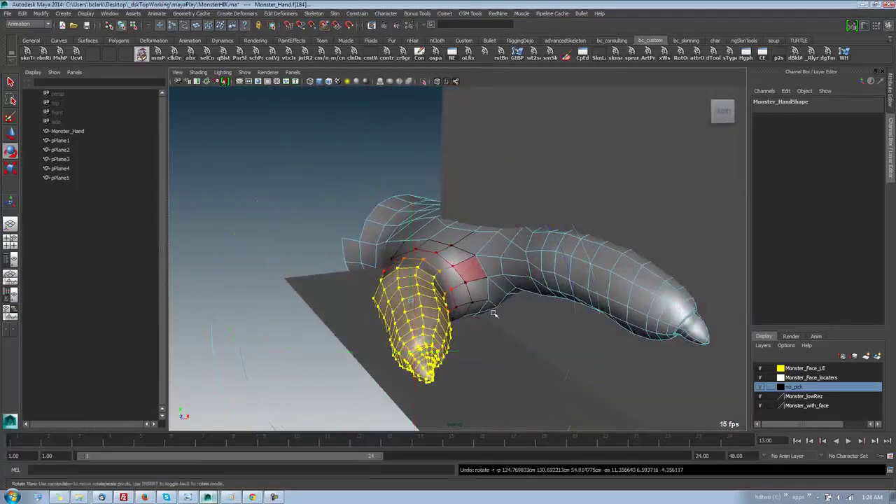
pyautogui.keyDown('alt'); pyautogui.moveTo(493, 315); pyautogui.dragTo(407, 313); pyautogui.keyUp('alt')
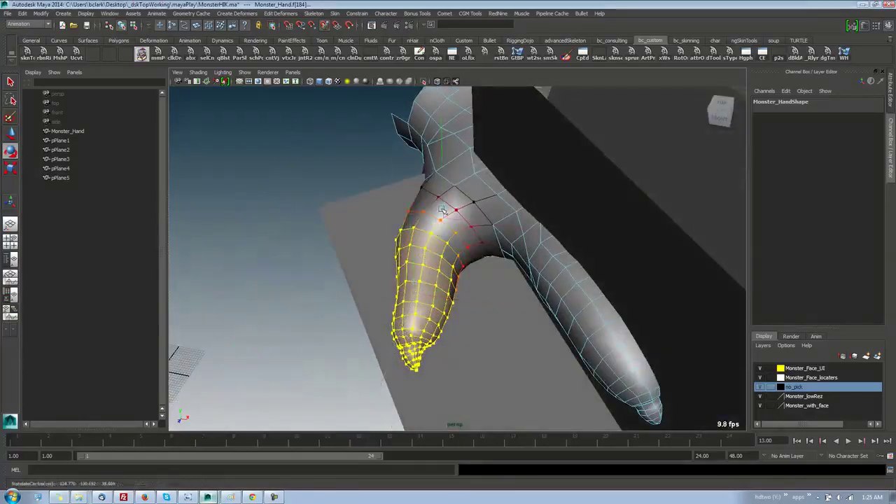
pyautogui.keyDown('alt'); pyautogui.moveTo(443, 269); pyautogui.dragTo(444, 254); pyautogui.keyUp('alt')
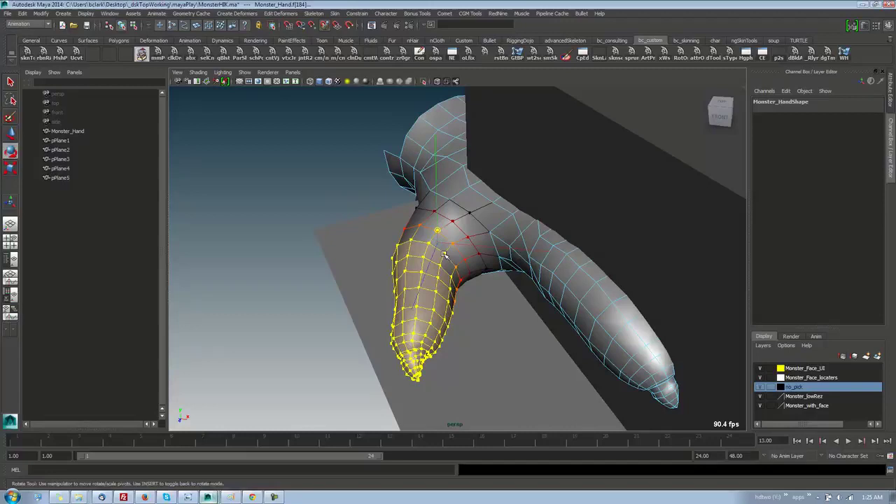
pyautogui.press('Insert')
# - Test-rotate the soft-selected thumb about the knuckle pivot and compare its bending direction with the thumb plane
pyautogui.moveTo(439, 254); pyautogui.dragTo(520, 301)
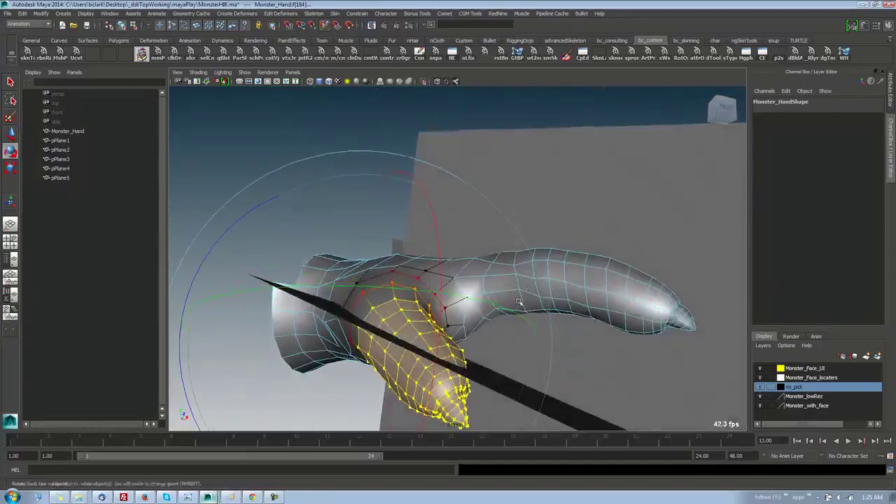
pyautogui.moveTo(496, 350); pyautogui.dragTo(515, 321)
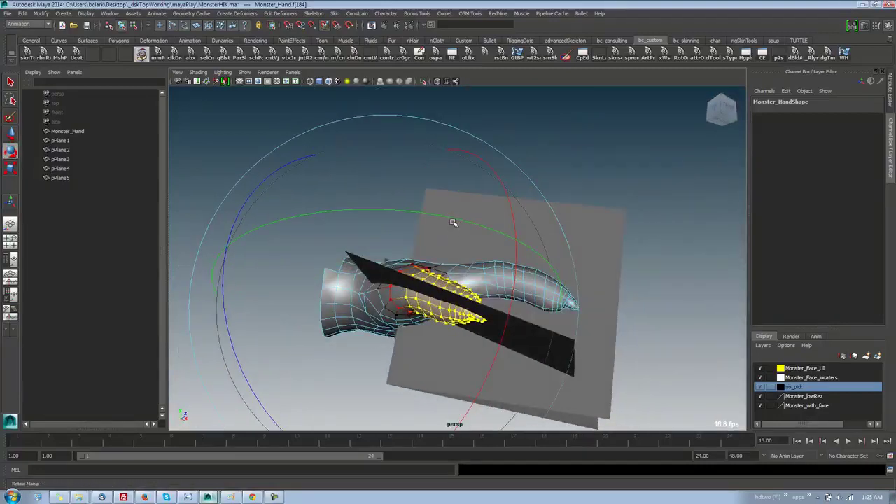
pyautogui.keyDown('alt'); pyautogui.moveTo(454, 227); pyautogui.dragTo(449, 252); pyautogui.keyUp('alt')
pyautogui.press('w')
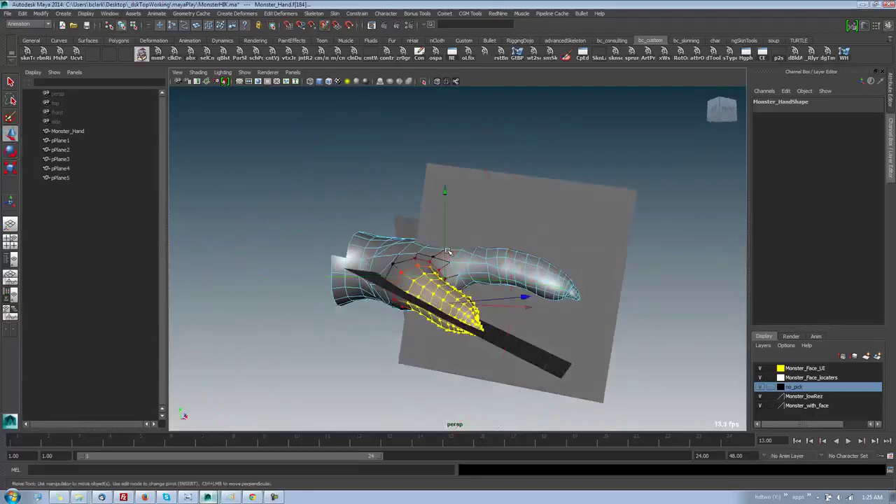
pyautogui.press('e')
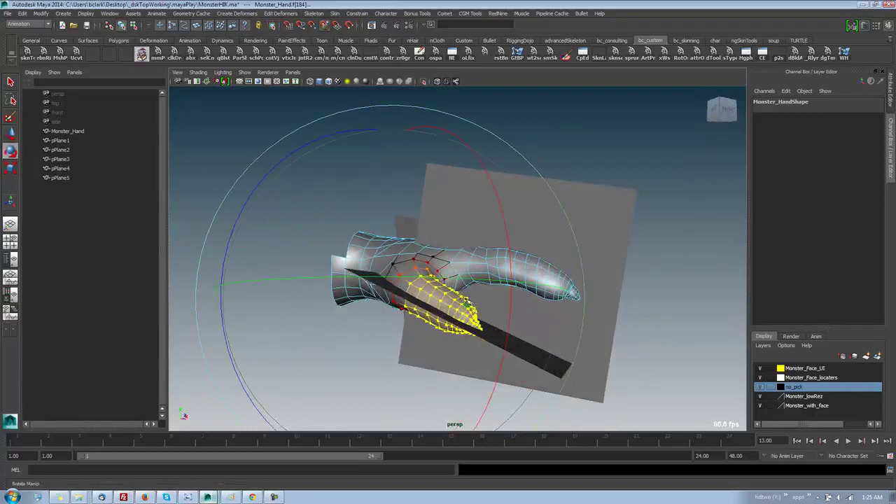
pyautogui.keyDown('alt'); pyautogui.moveTo(466, 300); pyautogui.dragTo(443, 326); pyautogui.keyUp('alt')
pyautogui.moveTo(691, 362); pyautogui.dragTo(690, 350)
pyautogui.moveTo(568, 365); pyautogui.dragTo(567, 316)
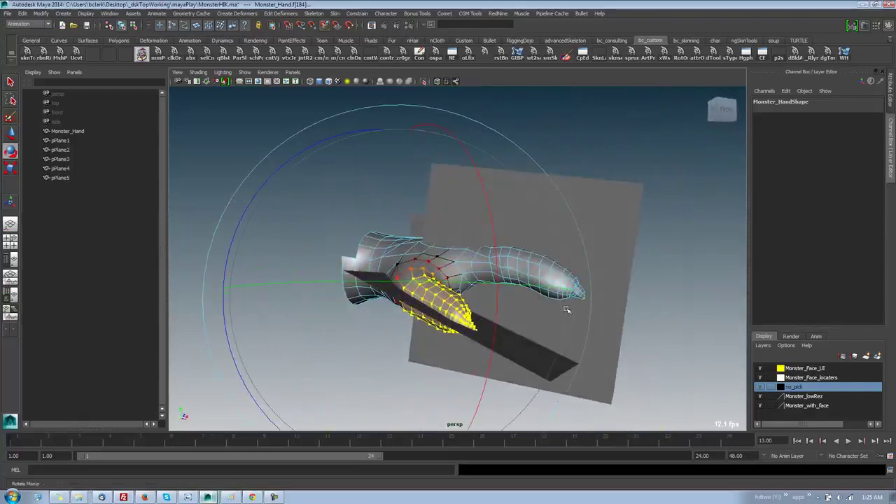
# - Clear the face selection and return the hand mesh to object mode with nothing selected
pyautogui.press('q')
pyautogui.click(671, 272)
pyautogui.keyDown('alt'); pyautogui.moveTo(671, 273); pyautogui.dragTo(630, 294); pyautogui.keyUp('alt')
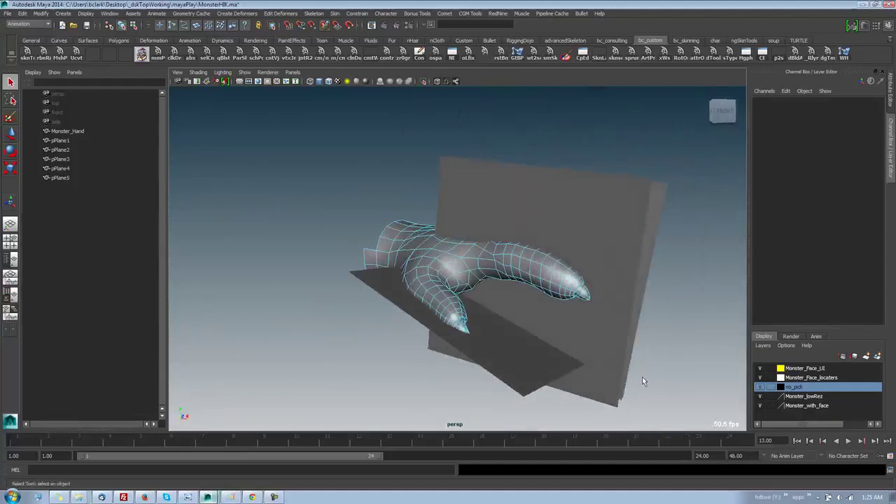
pyautogui.moveTo(550, 295); pyautogui.dragTo(600, 224, button='right')
pyautogui.keyDown('alt'); pyautogui.moveTo(600, 224); pyautogui.dragTo(518, 234); pyautogui.keyUp('alt')
pyautogui.keyDown('alt'); pyautogui.moveTo(329, 148); pyautogui.dragTo(423, 155); pyautogui.keyUp('alt')
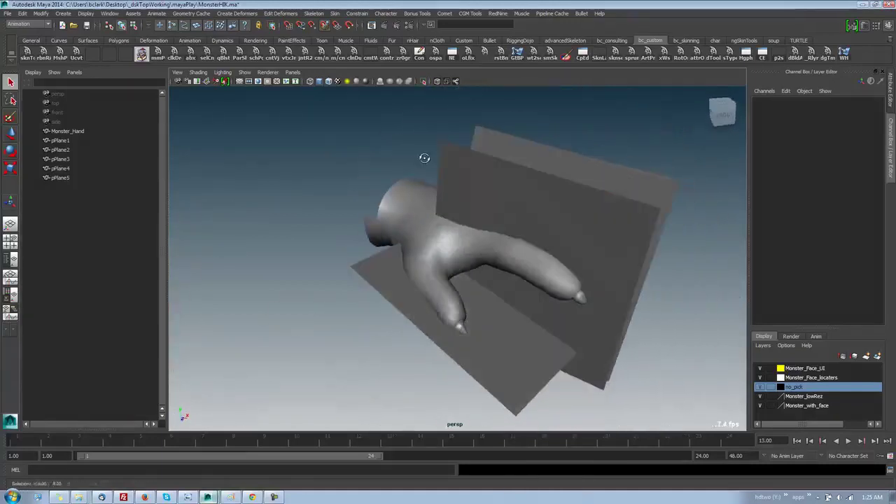
pyautogui.click(412, 207)
pyautogui.click(339, 147)
# - Start the Joint tool with Snap to Projected Center active
pyautogui.click(322, 16)
pyautogui.click(324, 27)
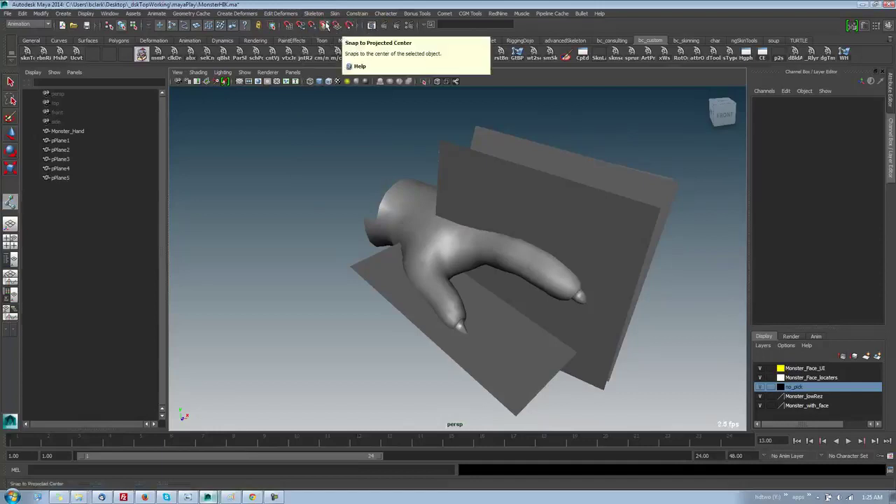
pyautogui.click(325, 25)
pyautogui.keyDown('alt'); pyautogui.moveTo(419, 226); pyautogui.dragTo(419, 258); pyautogui.keyUp('alt')
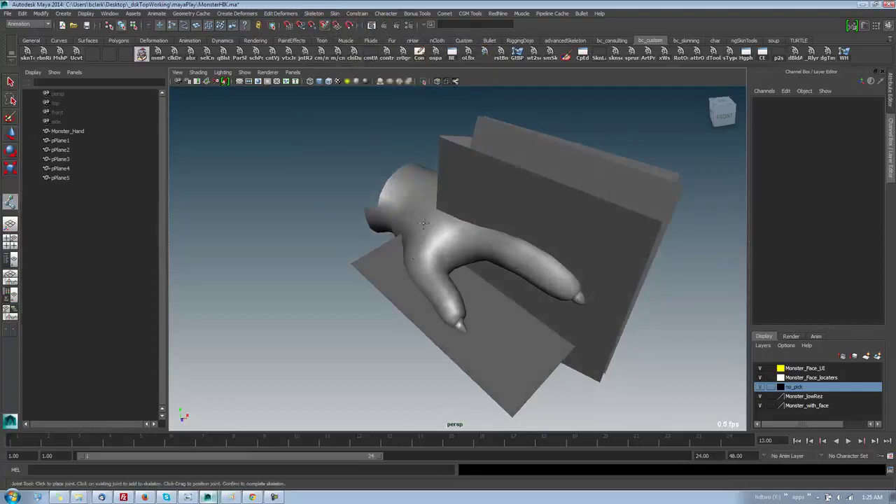
pyautogui.click(422, 250)
pyautogui.click(432, 281)
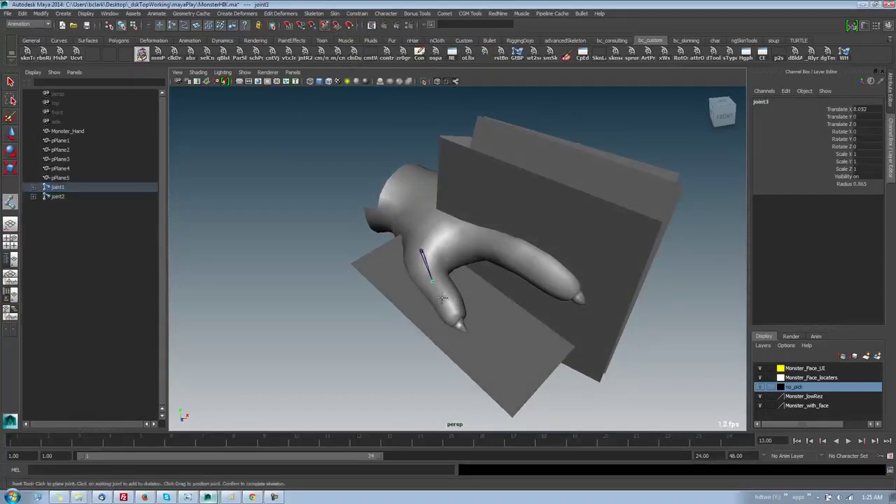
pyautogui.press('Return')
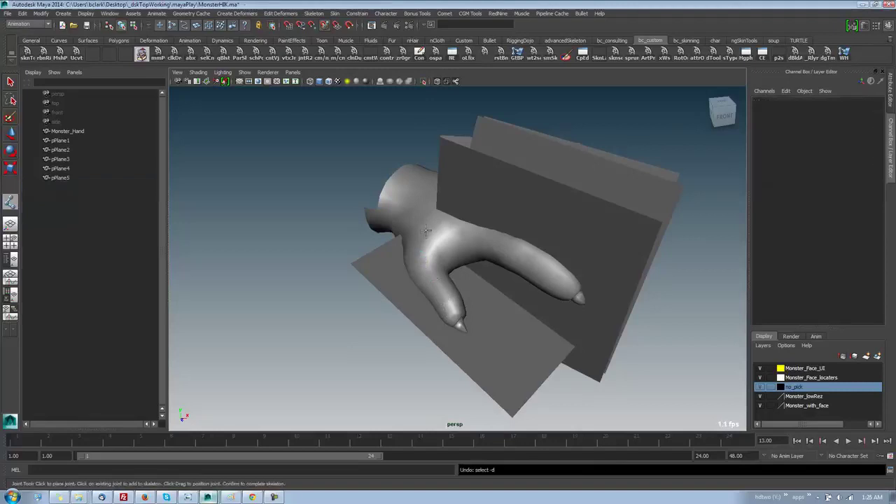
# - Create a four-joint chain through the thumb from its base at about X 128, Y 135, Z 34 to its tip
pyautogui.click(426, 275)
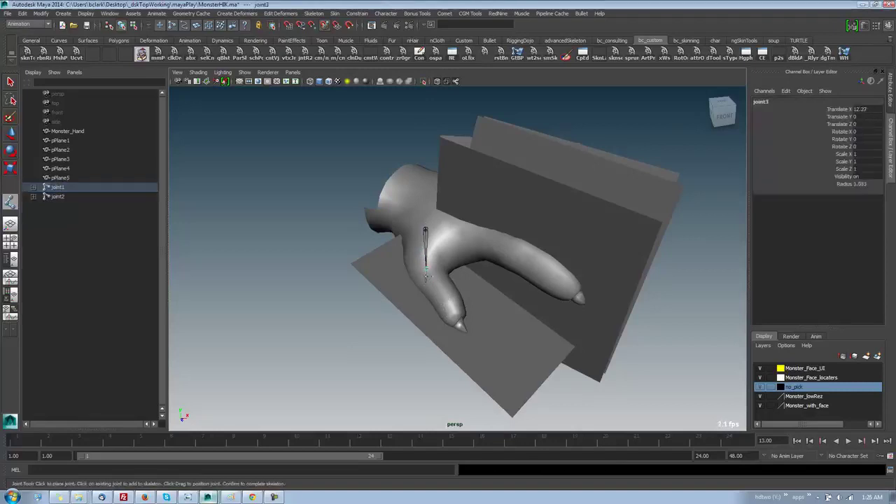
pyautogui.click(460, 325)
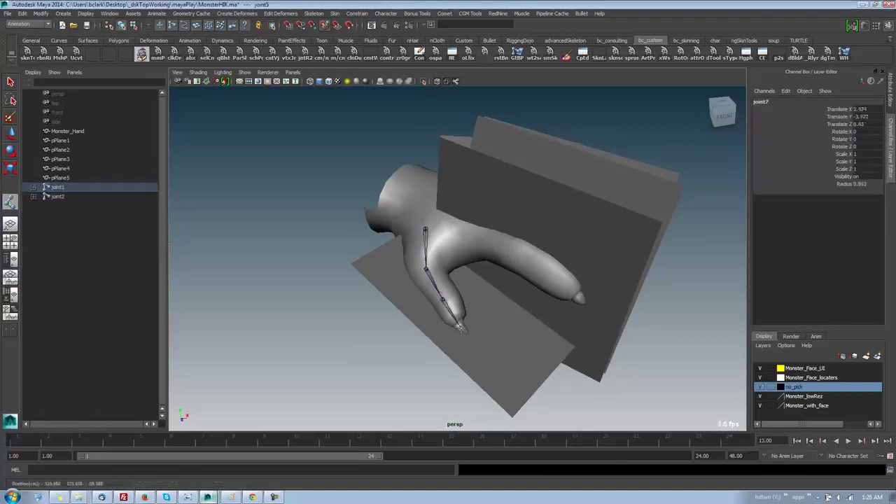
pyautogui.keyDown('alt'); pyautogui.moveTo(465, 330); pyautogui.dragTo(491, 319); pyautogui.keyUp('alt')
pyautogui.press('Return')
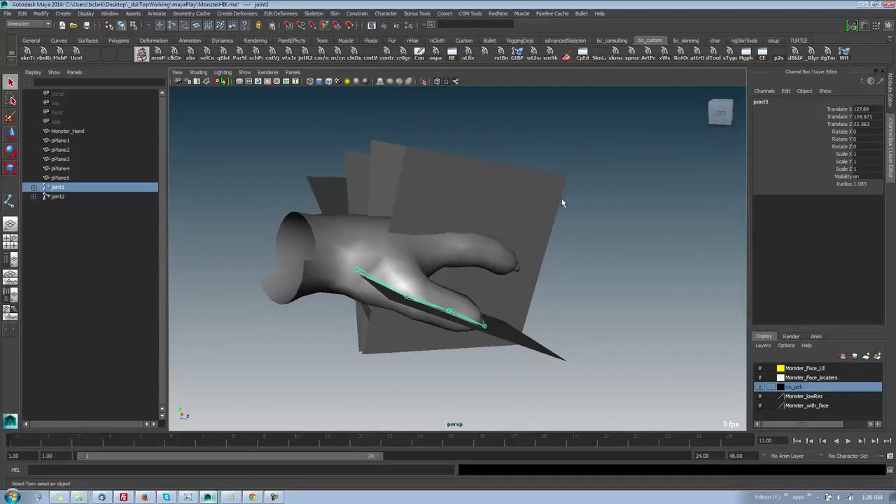
# - Select the second joint of the thumb chain, open its attributes and display its rotation axes
pyautogui.keyDown('alt'); pyautogui.moveTo(433, 280); pyautogui.dragTo(421, 301); pyautogui.keyUp('alt')
pyautogui.click(421, 302)
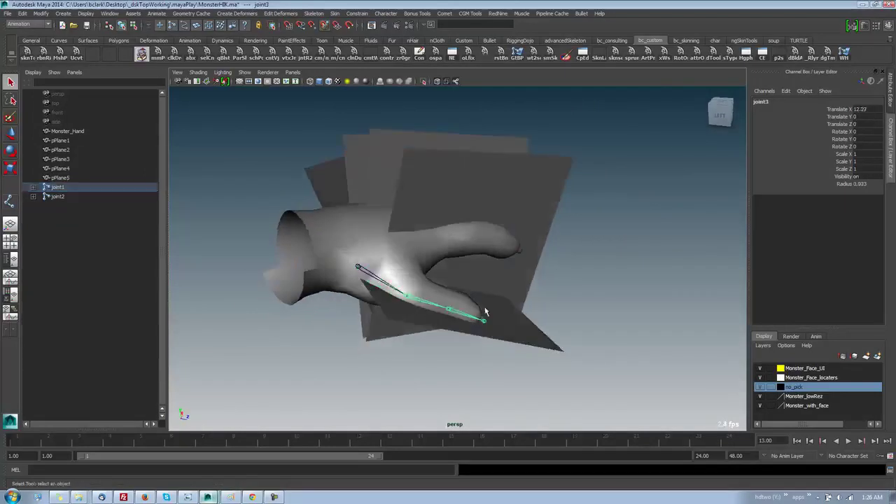
pyautogui.hotkey('ctrl', 'a')
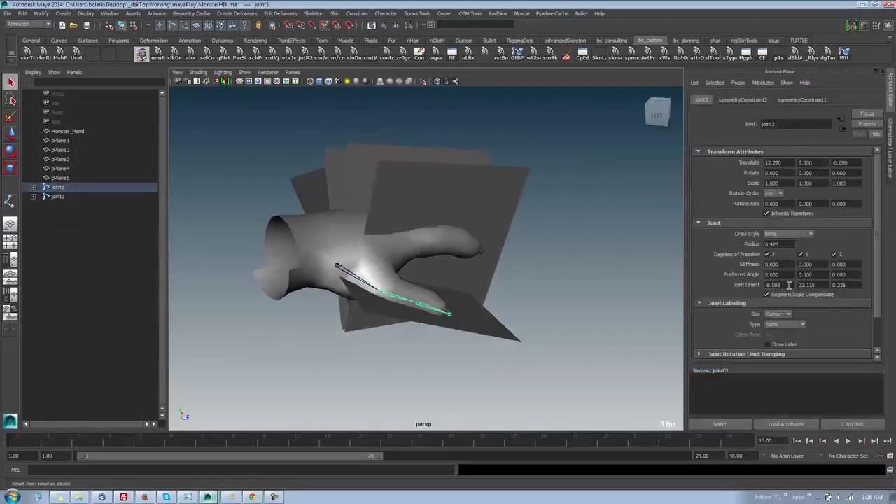
pyautogui.keyDown('alt'); pyautogui.moveTo(564, 304); pyautogui.dragTo(362, 242); pyautogui.keyUp('alt')
pyautogui.press('e')
pyautogui.keyDown('alt'); pyautogui.moveTo(473, 318); pyautogui.dragTo(553, 325); pyautogui.keyUp('alt')
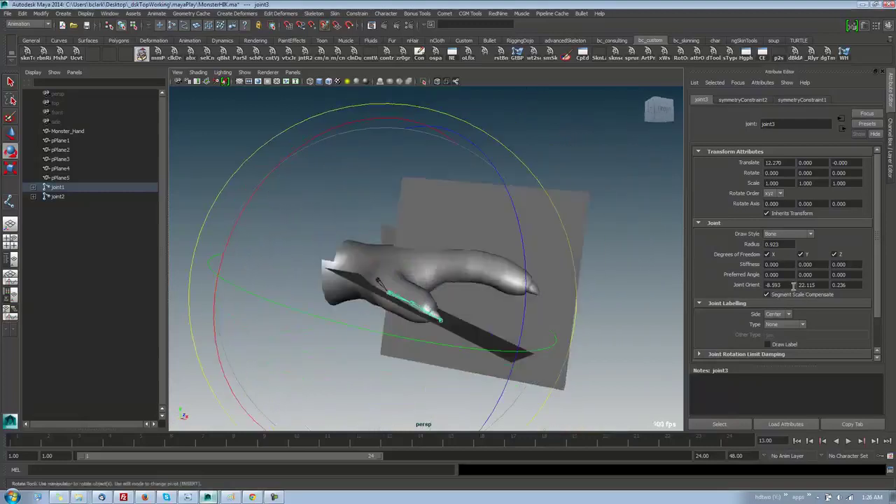
# - Set the second thumb joint's Joint Orient to 0 on X, Y and Z
pyautogui.moveTo(300, 144); pyautogui.dragTo(493, 239)
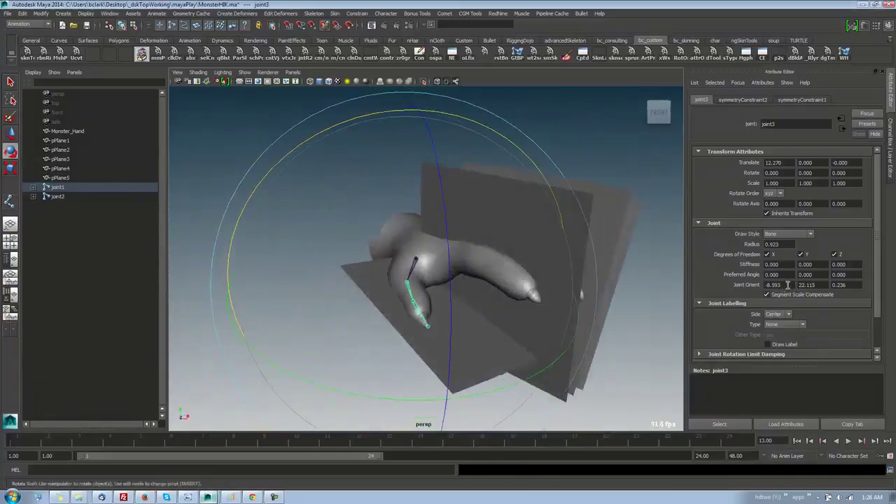
pyautogui.press('Return')
pyautogui.click(812, 285)
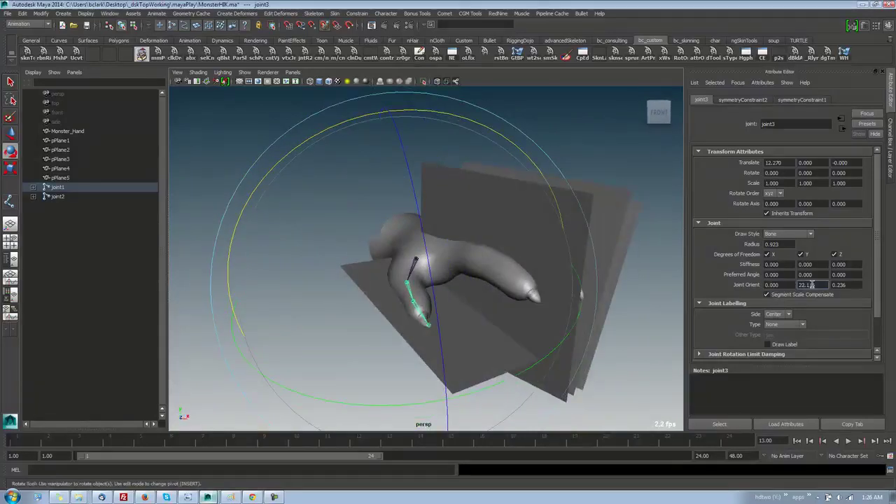
pyautogui.write('0')
pyautogui.click(845, 285)
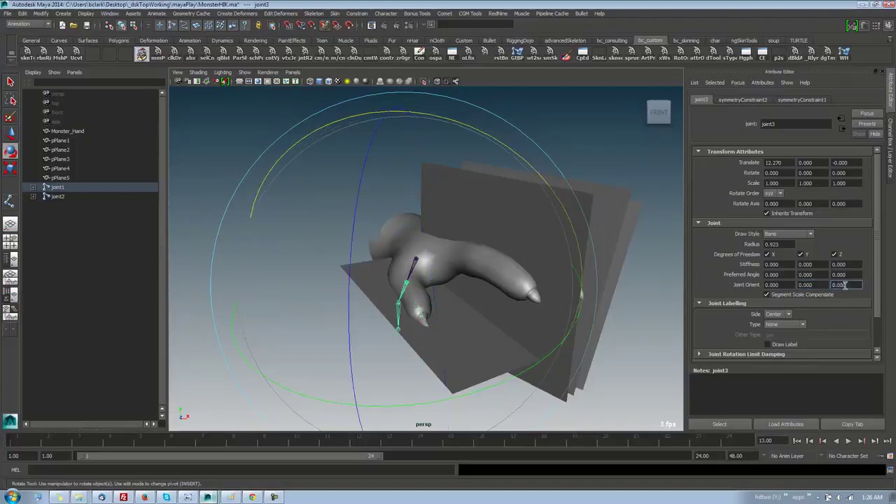
# - Try other Joint Orient Y values on the second thumb joint, then undo the Y changes while keeping X and Z at 0
pyautogui.keyDown('ctrl'); pyautogui.moveTo(814, 282); pyautogui.dragTo(891, 275); pyautogui.keyUp('ctrl')
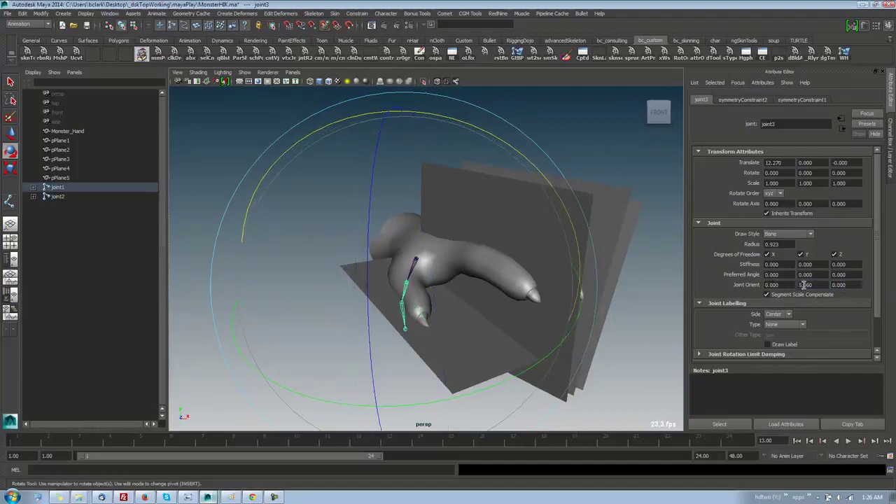
pyautogui.keyDown('ctrl'); pyautogui.moveTo(804, 285); pyautogui.dragTo(880, 283); pyautogui.keyUp('ctrl')
pyautogui.press('z')
pyautogui.press('z')
pyautogui.keyDown('alt'); pyautogui.moveTo(536, 266); pyautogui.dragTo(663, 294); pyautogui.keyUp('alt')
pyautogui.press('z')
pyautogui.press('z')
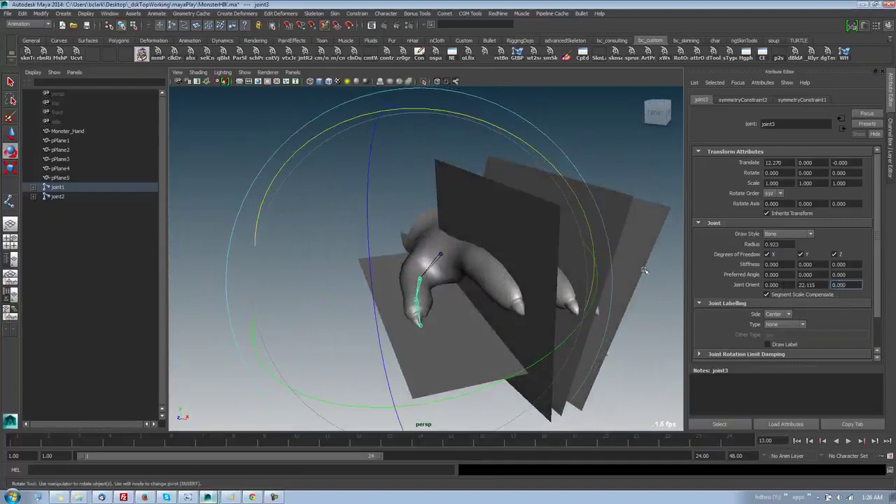
# - Select the third thumb joint and set its Joint Orient X and Z to 0, leaving Y as is
pyautogui.keyDown('alt'); pyautogui.moveTo(490, 299); pyautogui.dragTo(512, 297); pyautogui.keyUp('alt')
pyautogui.press('Down')
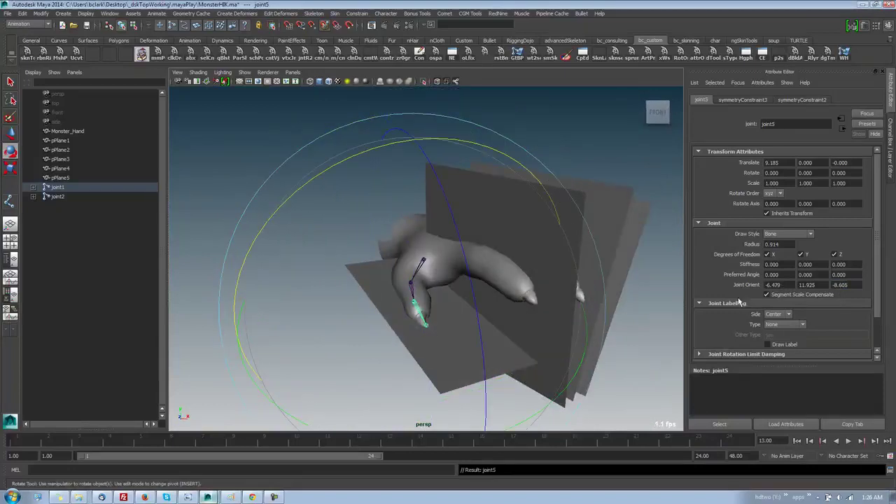
pyautogui.press('Return')
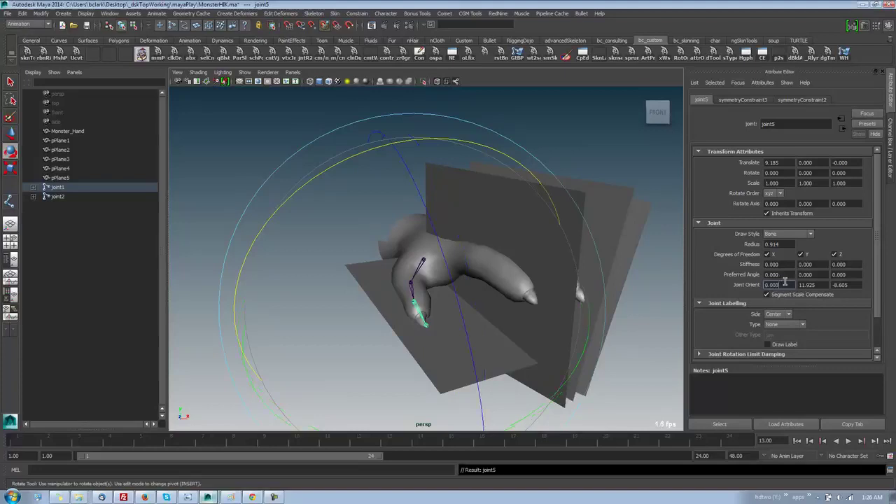
pyautogui.click(849, 285)
pyautogui.write('0')
pyautogui.press('Return')
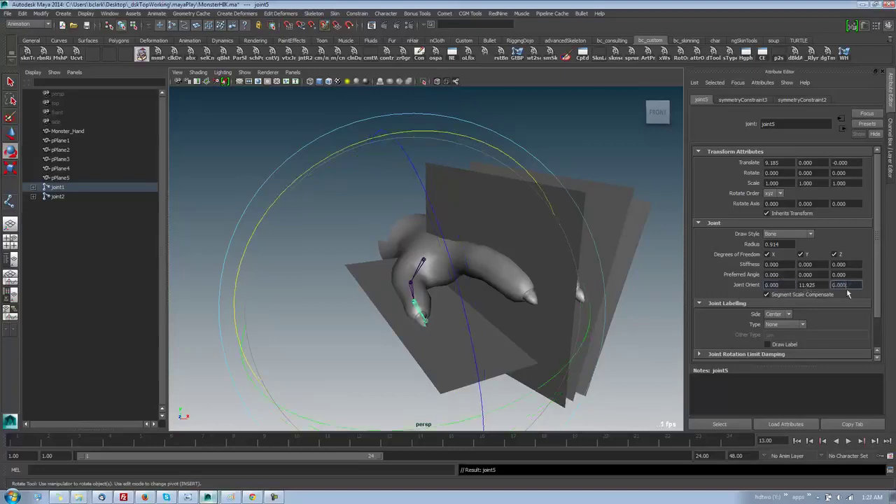
# - Rotate the thumb chain's base joint slightly, to about X -1.4, Y -0.1, Z -1.2, to line it up with the thumb plane
pyautogui.keyDown('alt'); pyautogui.moveTo(509, 327); pyautogui.dragTo(453, 283); pyautogui.keyUp('alt')
pyautogui.scroll(5, 464, 306)
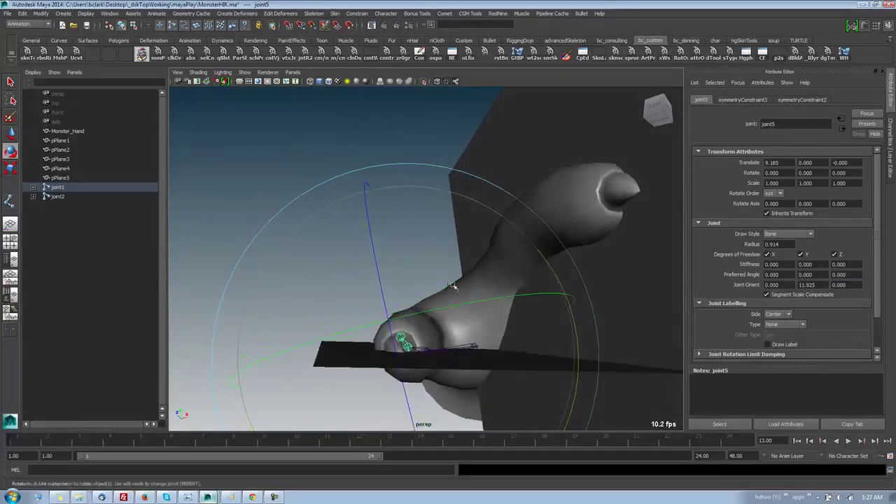
pyautogui.click(467, 344)
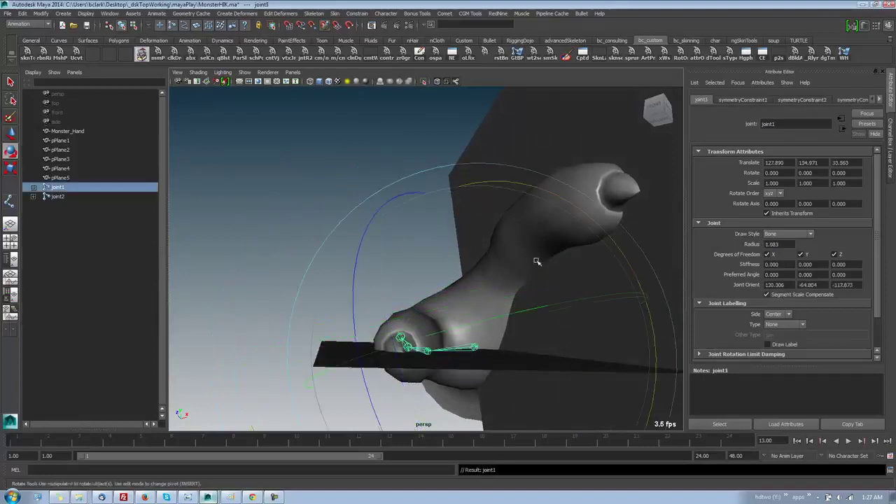
pyautogui.moveTo(537, 261)
pyautogui.mouseDown()
pyautogui.moveTo(538, 278)
pyautogui.moveTo(538, 270)
pyautogui.mouseUp()
pyautogui.click(643, 250)
pyautogui.moveTo(633, 264); pyautogui.dragTo(622, 309)
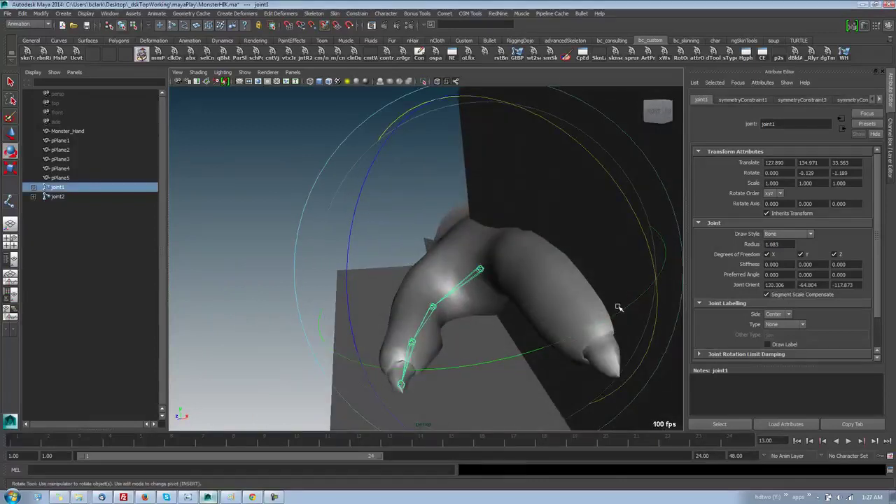
pyautogui.hotkey('ctrl', 'z')
# - Create an IK handle from the thumb's base joint to its tip joint
pyautogui.keyDown('alt'); pyautogui.moveTo(337, 187); pyautogui.dragTo(362, 165); pyautogui.keyUp('alt')
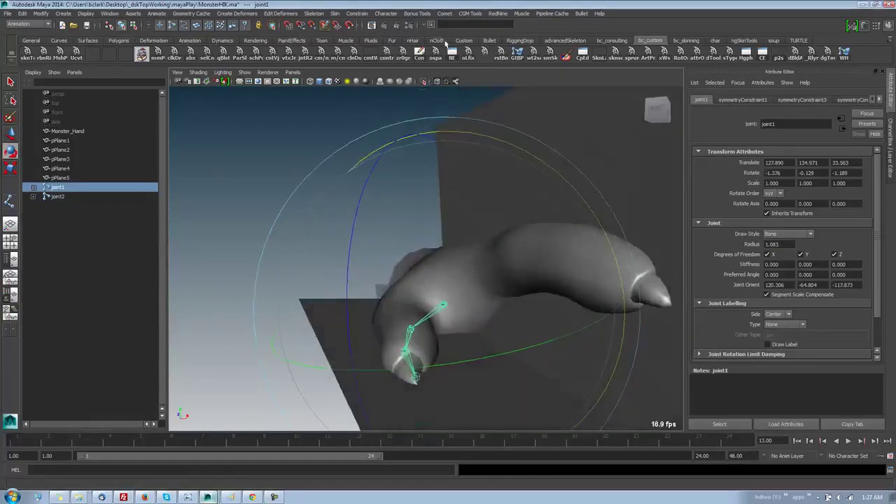
pyautogui.click(322, 14)
pyautogui.click(338, 35)
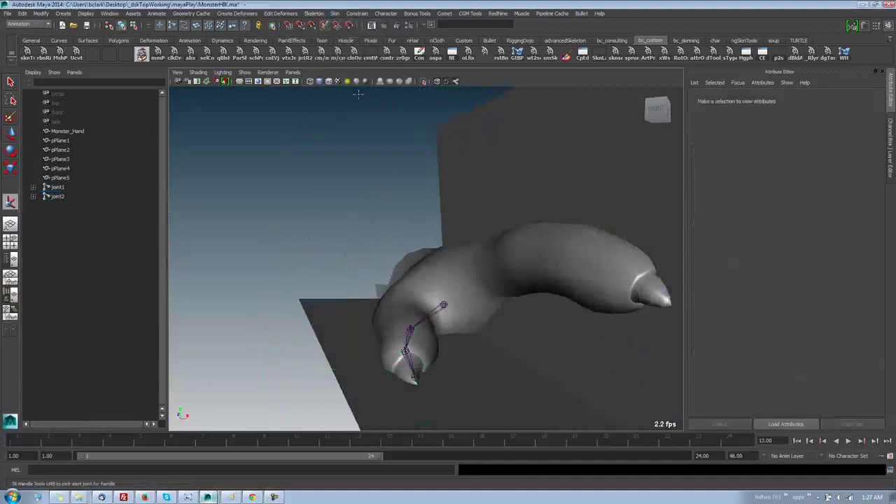
pyautogui.click(444, 306)
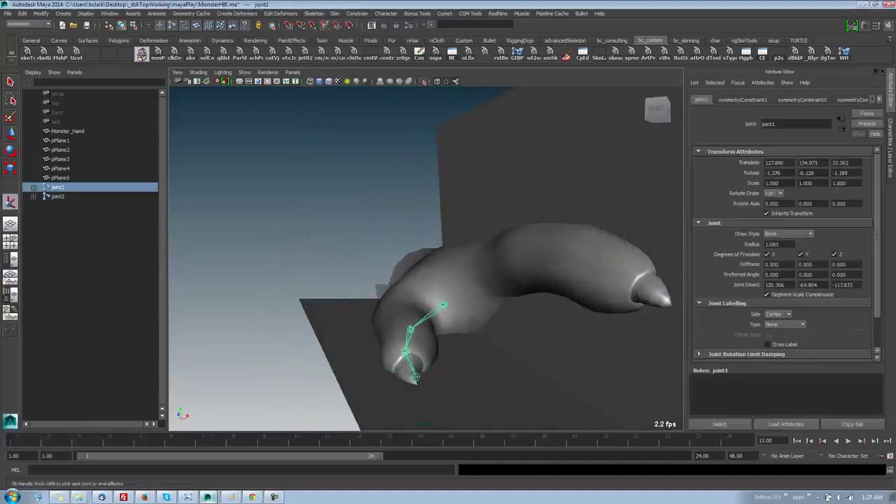
pyautogui.click(416, 377)
# - Twist the thumb's IK handle to about -17.2 so the joint chain lies along the thumb plane
pyautogui.keyDown('alt'); pyautogui.moveTo(430, 394); pyautogui.dragTo(490, 381); pyautogui.keyUp('alt')
pyautogui.press('w')
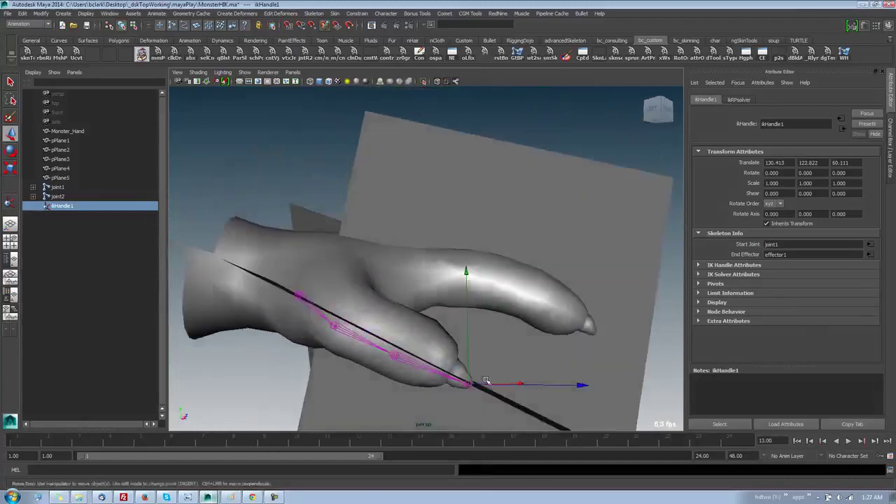
pyautogui.hotkey('ctrl', 'a')
pyautogui.click(846, 221)
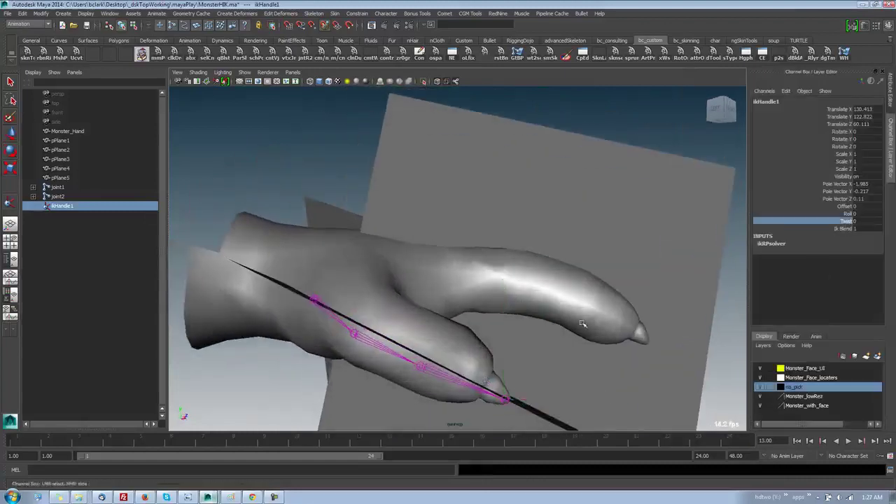
pyautogui.moveTo(584, 324)
pyautogui.mouseDown(button='middle')
pyautogui.moveTo(594, 318)
pyautogui.moveTo(576, 328)
pyautogui.mouseUp(button='middle')
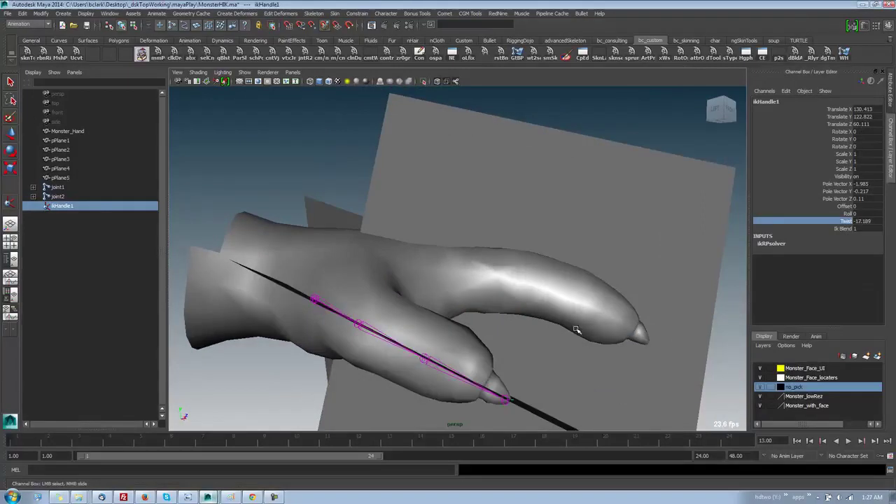
# - Try a stronger twist and a free move of the thumb's IK handle, undoing each change
pyautogui.moveTo(586, 351)
pyautogui.keyDown('alt'); pyautogui.mouseDown()
pyautogui.moveTo(518, 374)
pyautogui.moveTo(572, 369)
pyautogui.moveTo(578, 348)
pyautogui.mouseUp(); pyautogui.keyUp('alt')
pyautogui.moveTo(582, 354); pyautogui.dragTo(553, 341, button='middle')
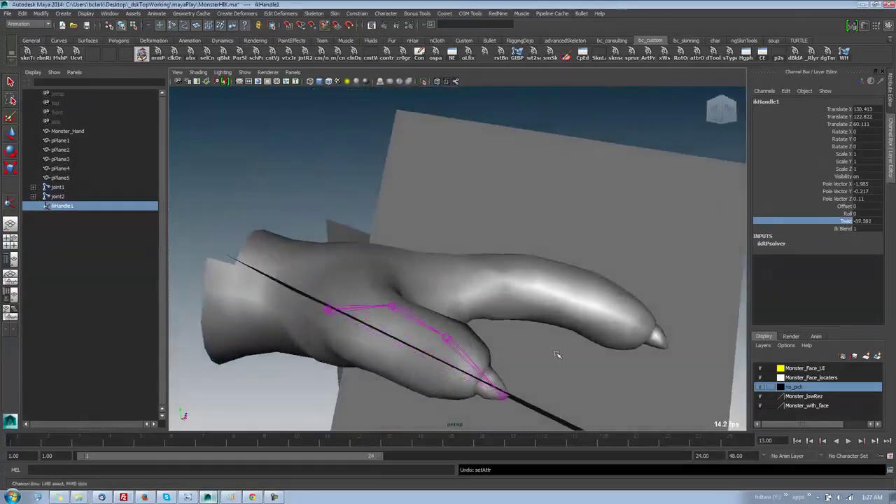
pyautogui.hotkey('ctrl', 'z')
pyautogui.press('w')
pyautogui.moveTo(502, 396); pyautogui.dragTo(542, 358)
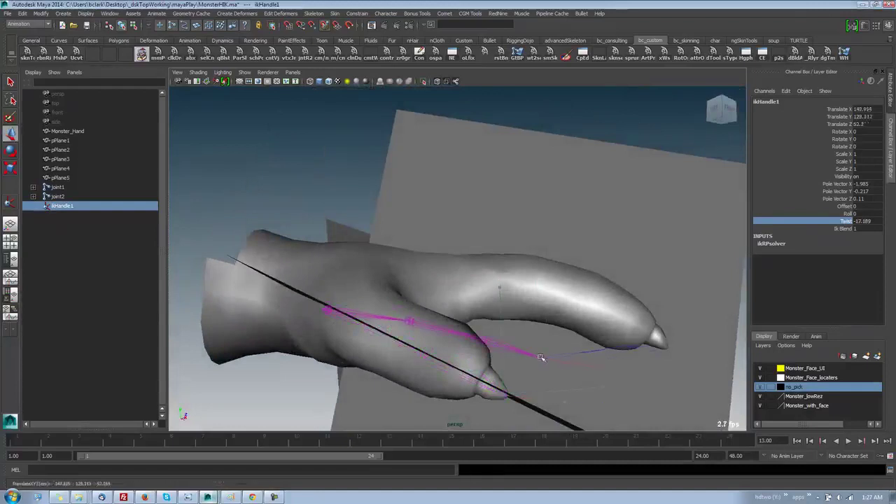
pyautogui.hotkey('ctrl', 'z')
# - Orient the IK handle's move manipulator axis toward the thumb's base joint
pyautogui.keyDown('alt'); pyautogui.moveTo(546, 407); pyautogui.dragTo(549, 385); pyautogui.keyUp('alt')
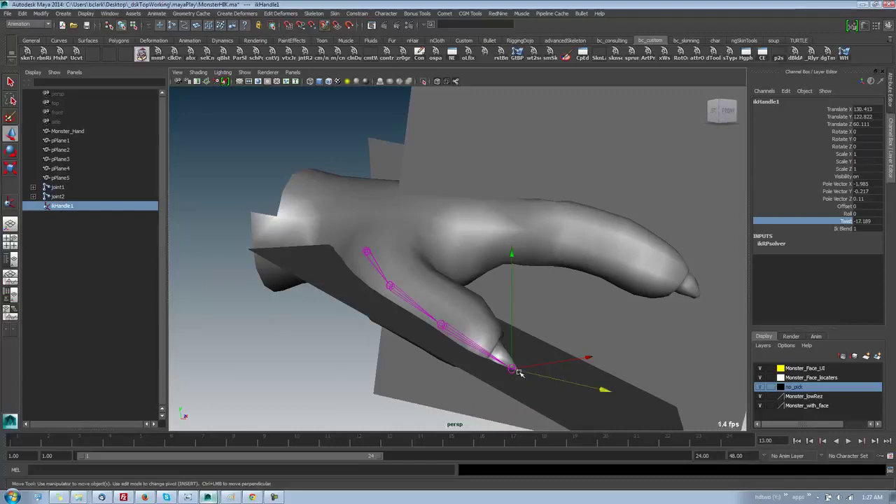
pyautogui.press('w')
pyautogui.moveTo(519, 372); pyautogui.dragTo(483, 391)
pyautogui.click(365, 251)
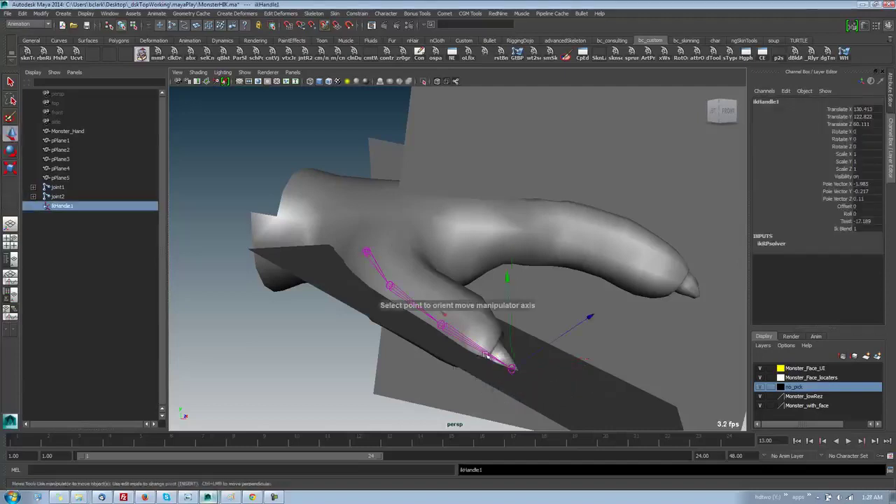
# - Try moving the IK handle with the realigned manipulator to bend the thumb chain, undoing each move
pyautogui.moveTo(497, 360); pyautogui.dragTo(465, 344)
pyautogui.keyDown('alt'); pyautogui.moveTo(481, 354); pyautogui.dragTo(421, 378); pyautogui.keyUp('alt')
pyautogui.press('z')
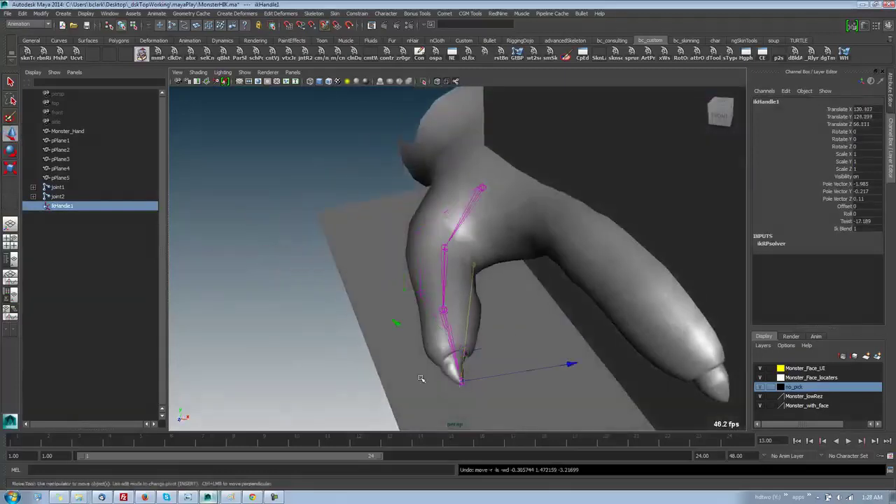
pyautogui.moveTo(469, 337); pyautogui.dragTo(567, 262)
pyautogui.press('z')
# - Try moving the thumb's base joint with the IK handle unkeyed, and undo the move
pyautogui.keyDown('alt'); pyautogui.moveTo(593, 315); pyautogui.dragTo(521, 335); pyautogui.keyUp('alt')
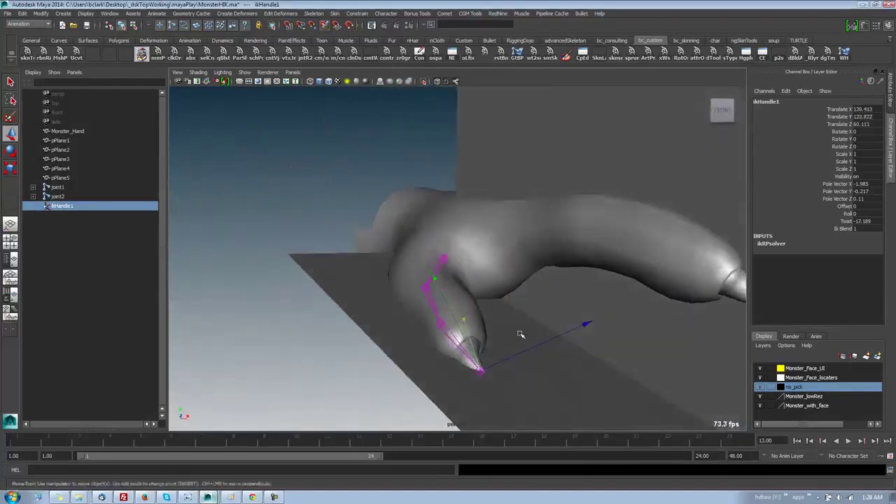
pyautogui.click(446, 259)
pyautogui.moveTo(446, 258); pyautogui.dragTo(438, 252)
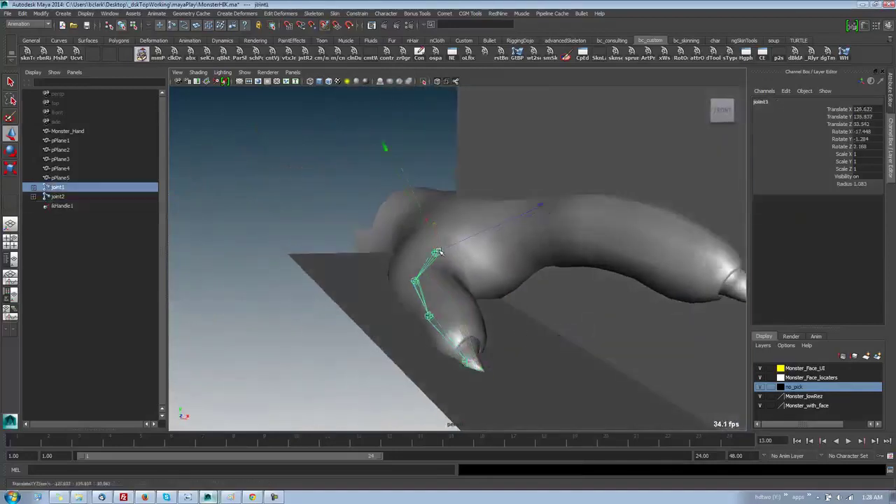
pyautogui.press('z')
# - Key the thumb's IK handle and move the base joint to about X 125.8, Y 136.0, Z 33.7
pyautogui.click(481, 370)
pyautogui.press('s')
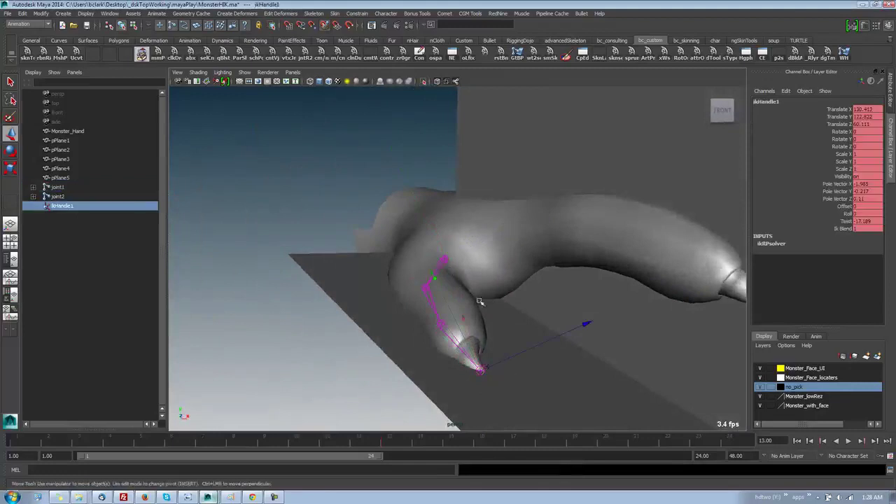
pyautogui.click(444, 260)
pyautogui.press('w')
pyautogui.moveTo(445, 259); pyautogui.dragTo(459, 309)
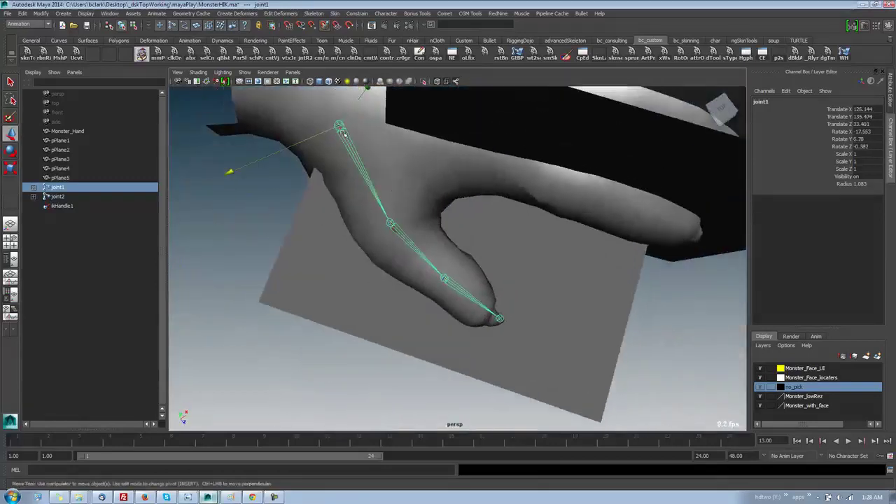
pyautogui.moveTo(340, 126); pyautogui.dragTo(337, 127)
# - Scale the thumb chain's base joint uniformly to 1.06 to fit the joints to the thumb
pyautogui.press('e')
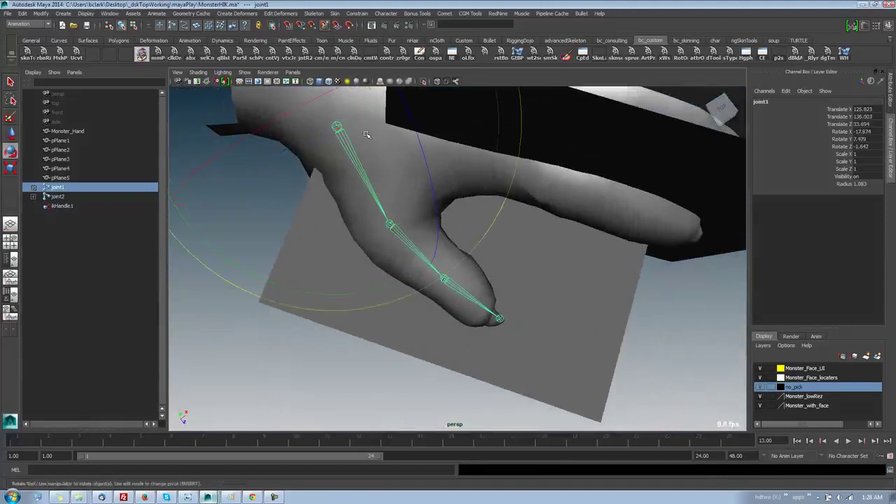
pyautogui.press('r')
pyautogui.moveTo(367, 134)
pyautogui.mouseDown(button='middle')
pyautogui.moveTo(357, 143)
pyautogui.moveTo(365, 138)
pyautogui.mouseUp(button='middle')
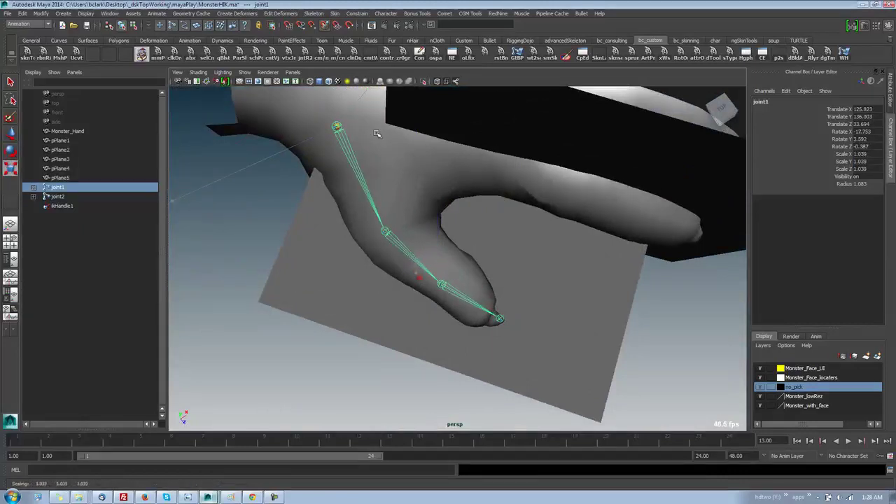
pyautogui.moveTo(376, 134)
pyautogui.mouseDown(button='middle')
pyautogui.moveTo(362, 134)
pyautogui.moveTo(383, 128)
pyautogui.mouseUp(button='middle')
# - Delete the thumb chain's IK handle
pyautogui.keyDown('alt'); pyautogui.moveTo(383, 128); pyautogui.dragTo(503, 224); pyautogui.keyUp('alt')
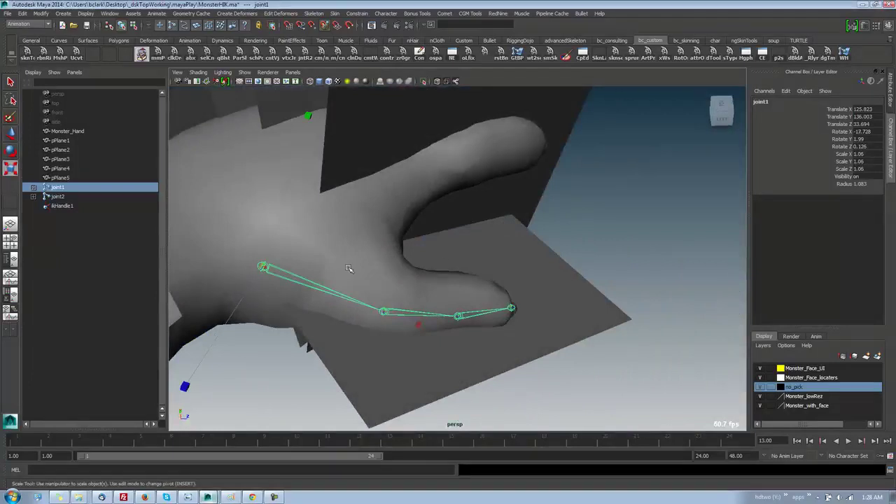
pyautogui.click(105, 204)
pyautogui.press('Delete')
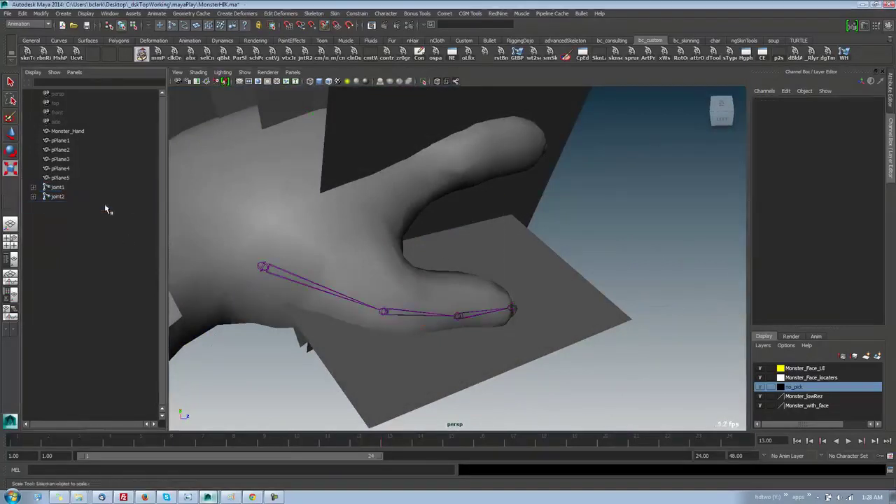
# - Select every joint in the thumb chain's hierarchy and display their local rotation axes
pyautogui.click(262, 268)
pyautogui.keyDown('alt'); pyautogui.moveTo(217, 211); pyautogui.dragTo(198, 180); pyautogui.keyUp('alt')
pyautogui.moveTo(198, 156); pyautogui.dragTo(206, 228, button='right')
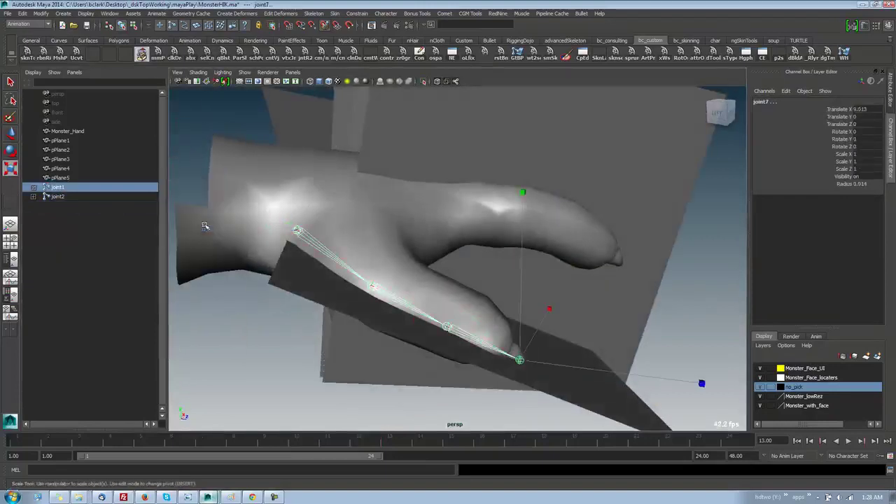
pyautogui.click(87, 13)
pyautogui.moveTo(112, 82)
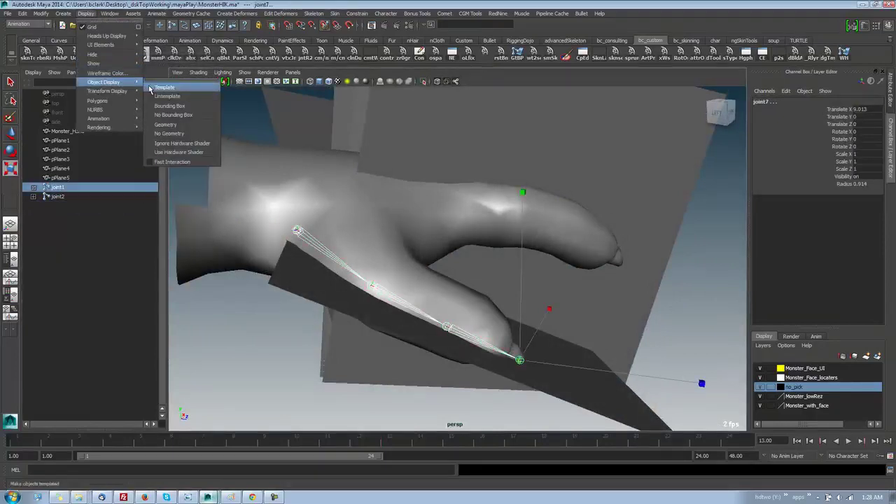
pyautogui.click(168, 92)
pyautogui.keyDown('alt'); pyautogui.moveTo(224, 168); pyautogui.dragTo(281, 211); pyautogui.keyUp('alt')
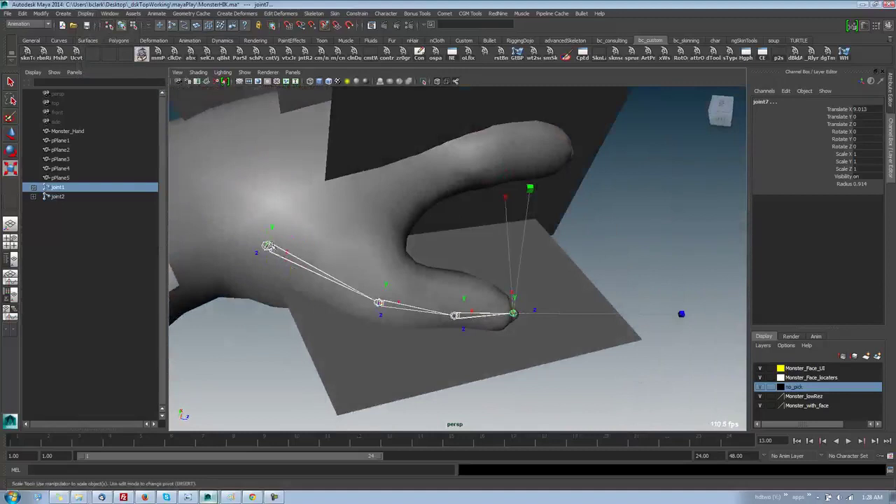
# - Freeze the selected thumb joints' transformations with Translate, Rotate, Scale and Joint Orient all enabled
pyautogui.keyDown('alt'); pyautogui.moveTo(548, 328); pyautogui.dragTo(402, 260); pyautogui.keyUp('alt')
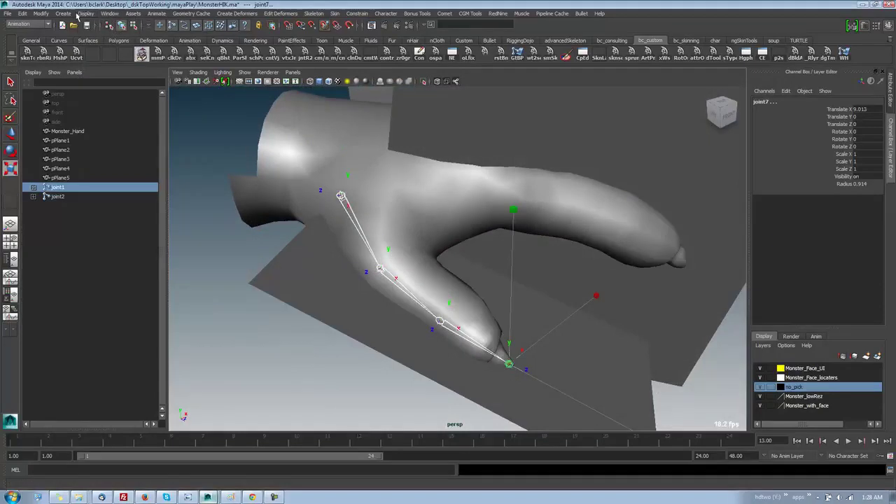
pyautogui.click(49, 14)
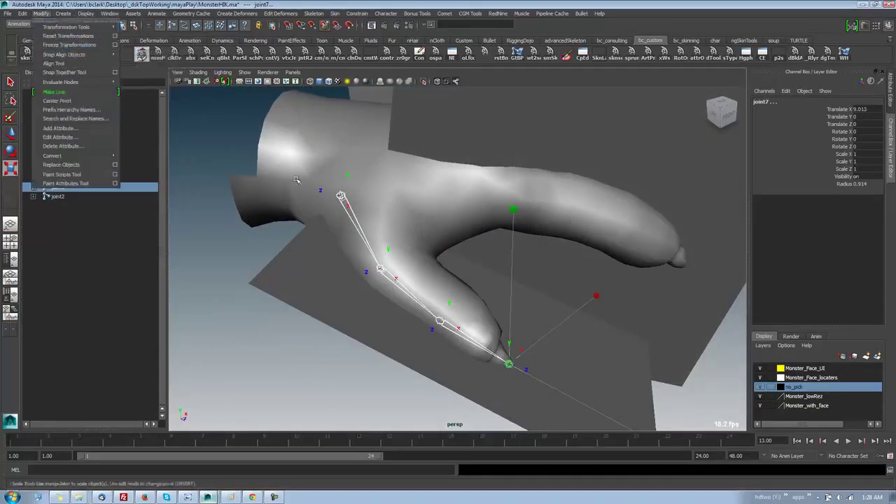
pyautogui.click(115, 44)
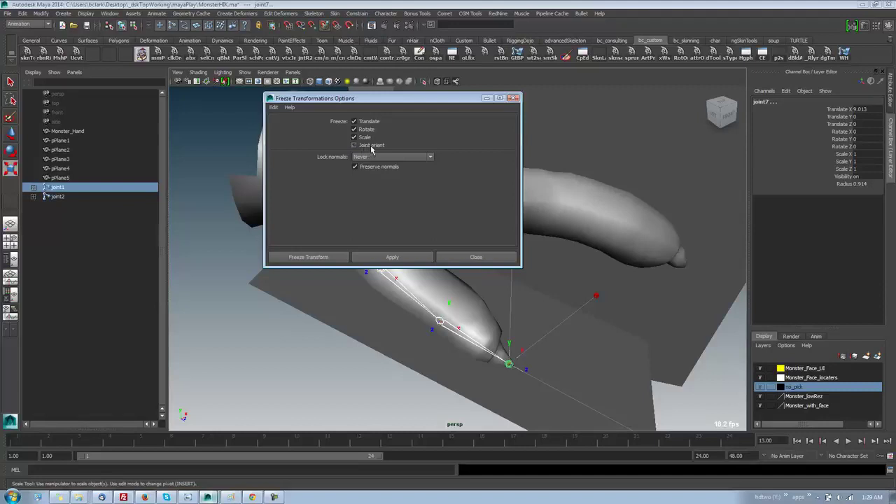
pyautogui.click(371, 145)
pyautogui.keyDown('alt'); pyautogui.moveTo(439, 298); pyautogui.dragTo(410, 267); pyautogui.keyUp('alt')
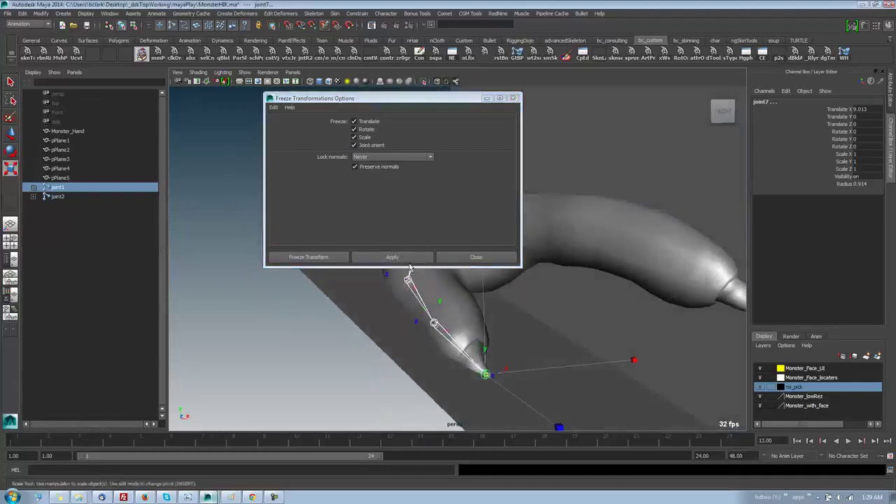
pyautogui.click(412, 259)
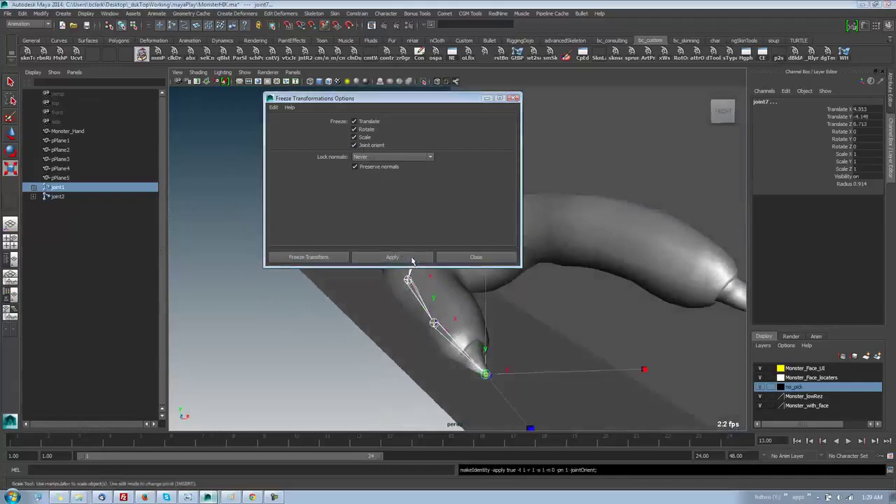
# - Examine the Joint Orient values and local rotation axes of the thumb chain's third and second joints
pyautogui.moveTo(507, 357)
pyautogui.keyDown('alt'); pyautogui.mouseDown()
pyautogui.moveTo(480, 322)
pyautogui.moveTo(486, 332)
pyautogui.moveTo(463, 334)
pyautogui.moveTo(540, 354)
pyautogui.moveTo(552, 345)
pyautogui.moveTo(574, 358)
pyautogui.moveTo(550, 344)
pyautogui.moveTo(490, 353)
pyautogui.mouseUp(); pyautogui.keyUp('alt')
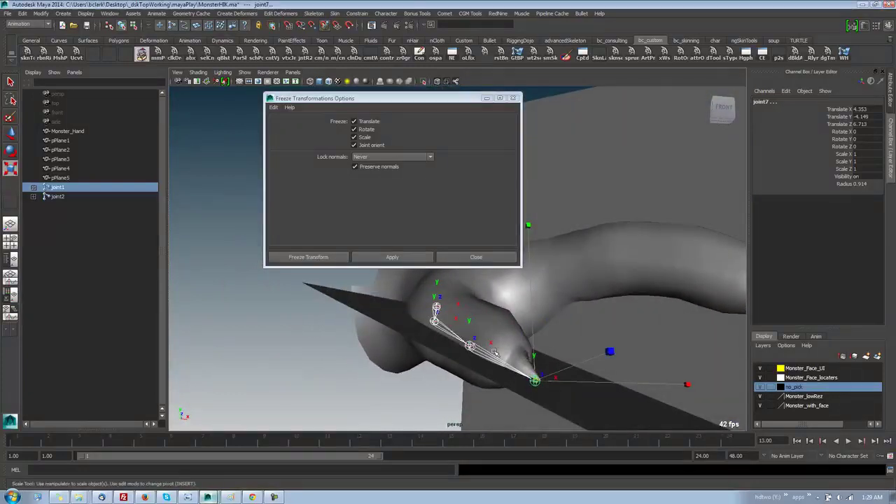
pyautogui.click(490, 352)
pyautogui.hotkey('ctrl', 'a')
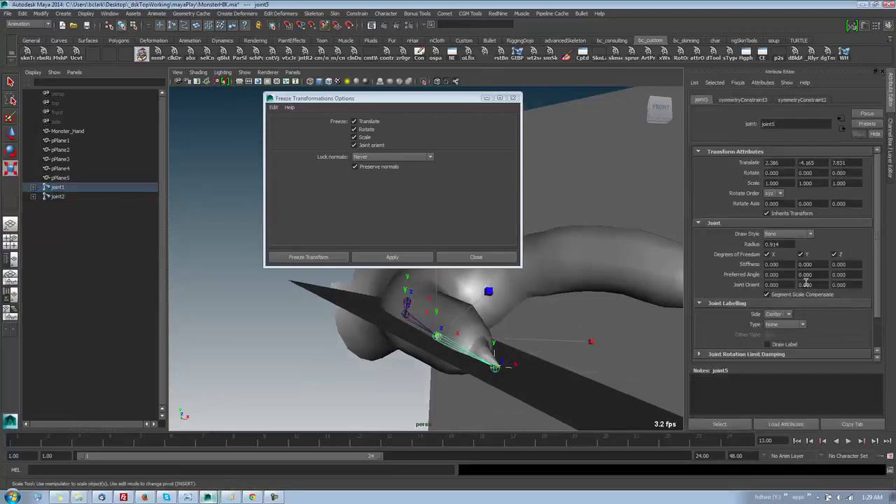
pyautogui.click(410, 315)
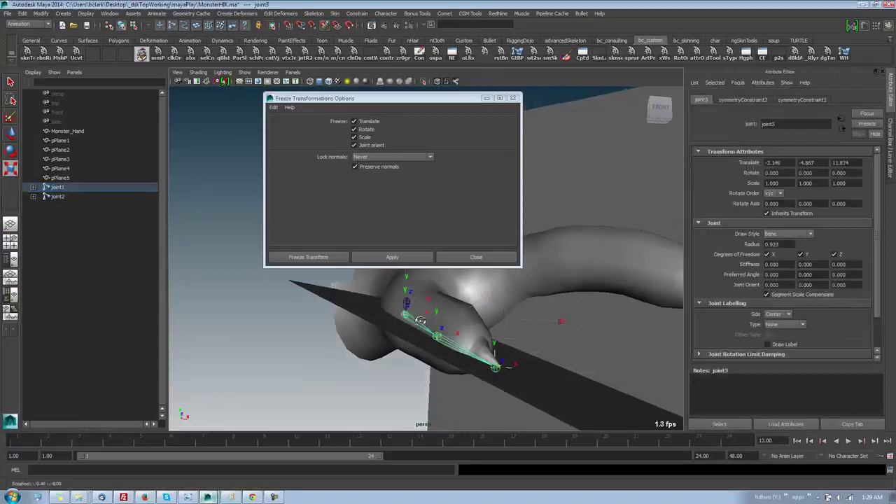
pyautogui.keyDown('alt'); pyautogui.moveTo(414, 316); pyautogui.dragTo(454, 334); pyautogui.keyUp('alt')
pyautogui.keyDown('alt'); pyautogui.moveTo(454, 334); pyautogui.dragTo(503, 383, button='middle'); pyautogui.keyUp('alt')
pyautogui.keyDown('alt'); pyautogui.moveTo(486, 360); pyautogui.dragTo(499, 362); pyautogui.keyUp('alt')
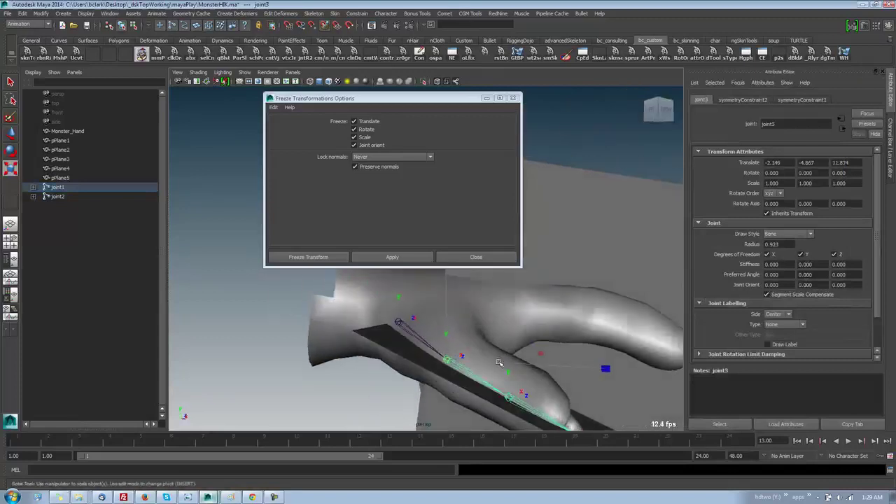
pyautogui.scroll(4, 459, 362)
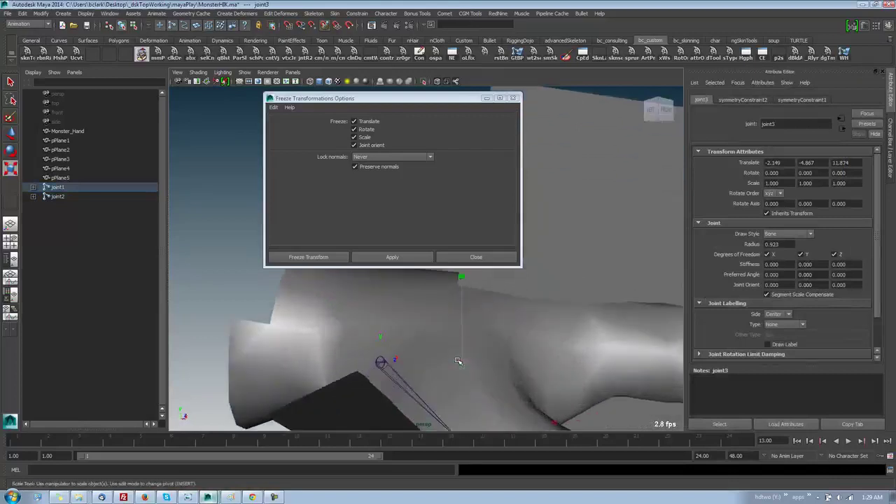
# - Show the thumb joints in wireframe in the front view to compare their axes with the world axes
pyautogui.press('4')
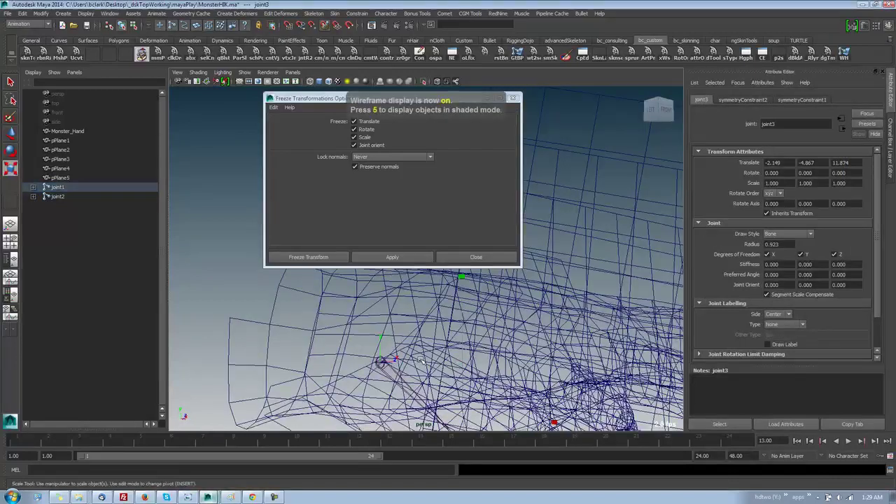
pyautogui.moveTo(424, 364)
pyautogui.keyDown('alt'); pyautogui.mouseDown()
pyautogui.moveTo(369, 325)
pyautogui.moveTo(370, 338)
pyautogui.mouseUp(); pyautogui.keyUp('alt')
pyautogui.press('space')
pyautogui.press('f')
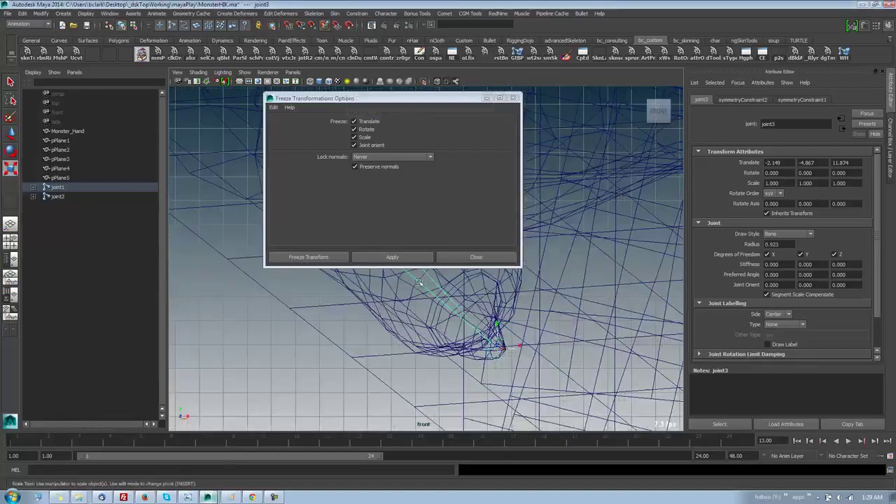
pyautogui.keyDown('alt'); pyautogui.moveTo(442, 348); pyautogui.dragTo(450, 358, button='middle'); pyautogui.keyUp('alt')
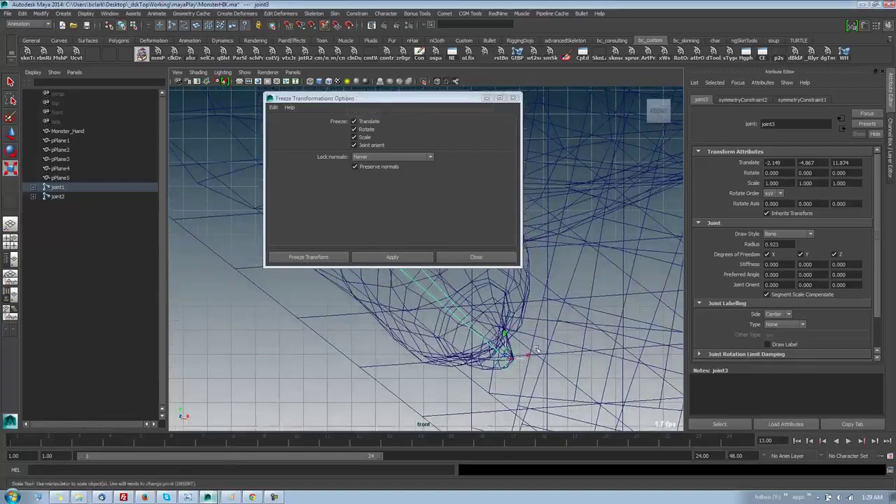
# - Close the freeze options and undo the freeze that included Joint Orient
pyautogui.click(486, 260)
pyautogui.hotkey('ctrl', 'z')
pyautogui.hotkey('ctrl', 'z')
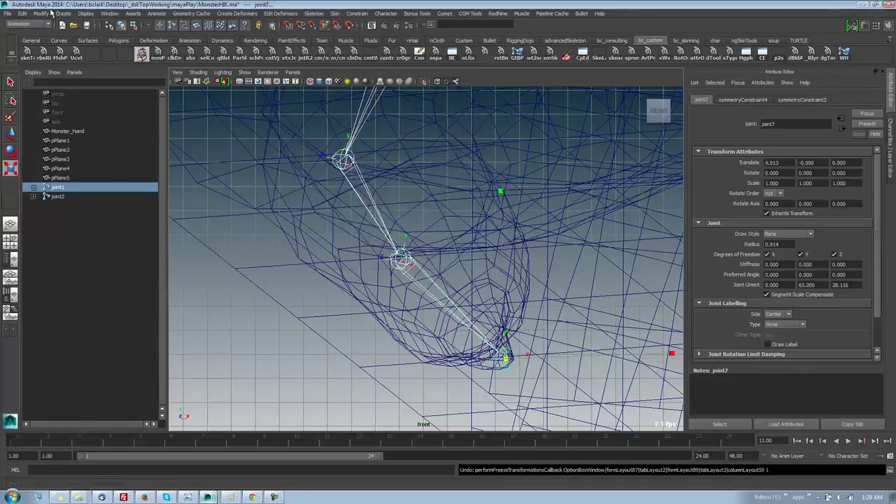
# - Freeze the thumb joints' Translate, Rotate and Scale with Joint Orient turned off
pyautogui.click(45, 13)
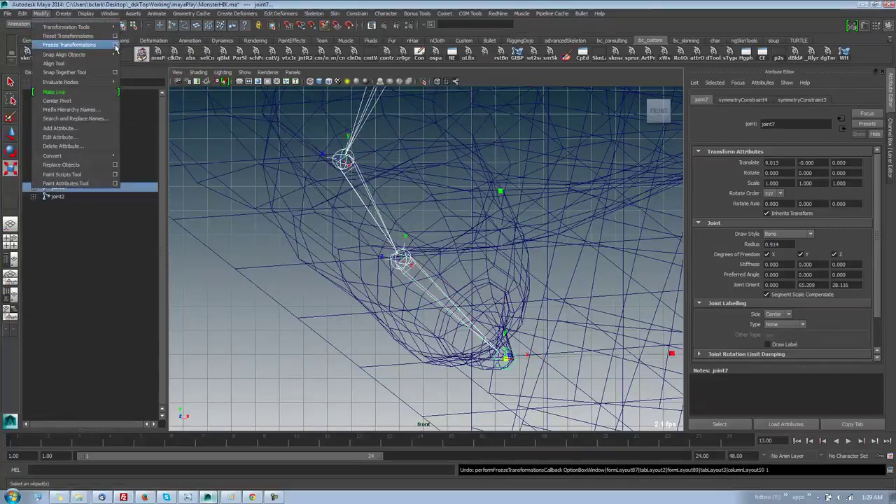
pyautogui.click(115, 45)
pyautogui.click(370, 146)
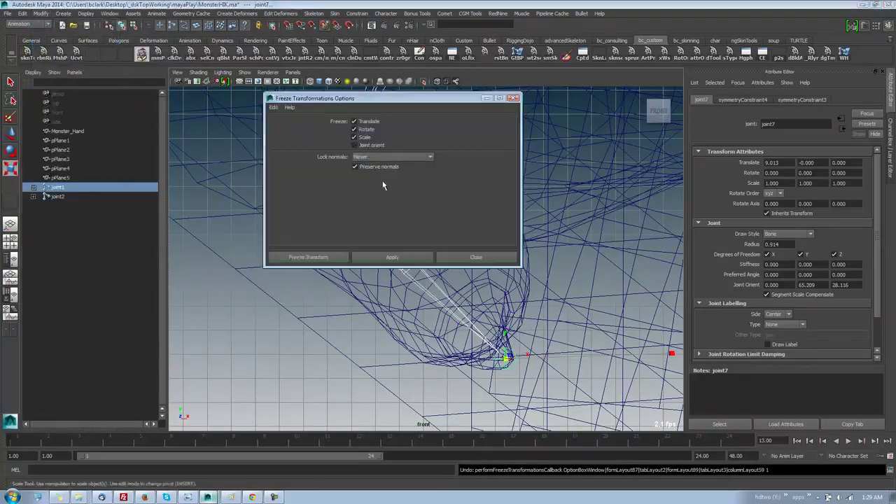
pyautogui.click(404, 260)
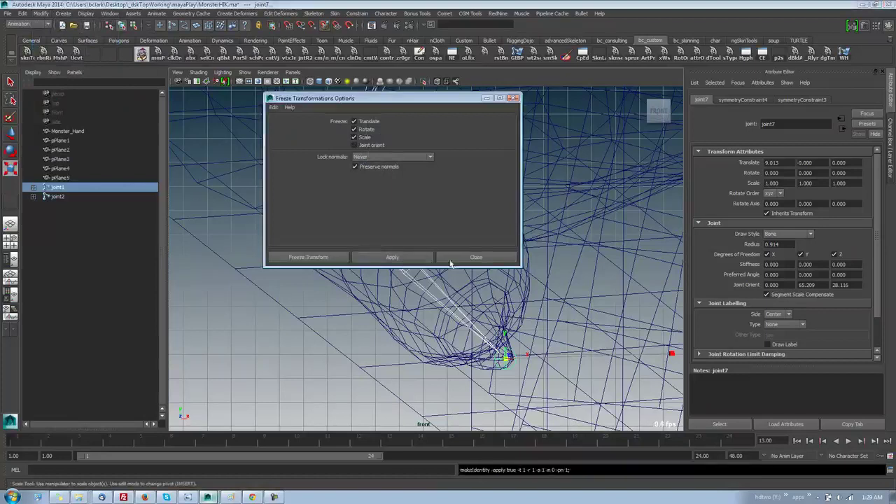
pyautogui.click(478, 260)
# - Try moving the thumb chain's base joint, then undo the move
pyautogui.keyDown('alt'); pyautogui.moveTo(402, 290); pyautogui.dragTo(395, 343, button='middle'); pyautogui.keyUp('alt')
pyautogui.scroll(-3, 396, 343)
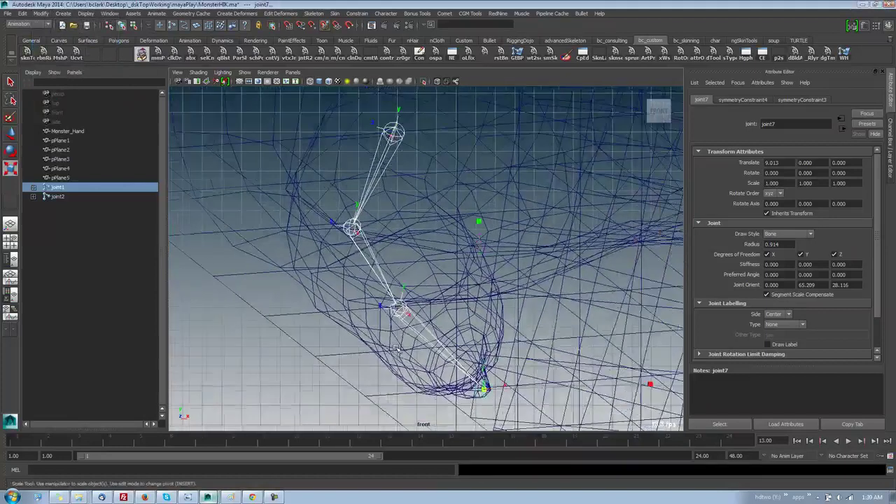
pyautogui.click(395, 185)
pyautogui.hotkey('ctrl', 'a')
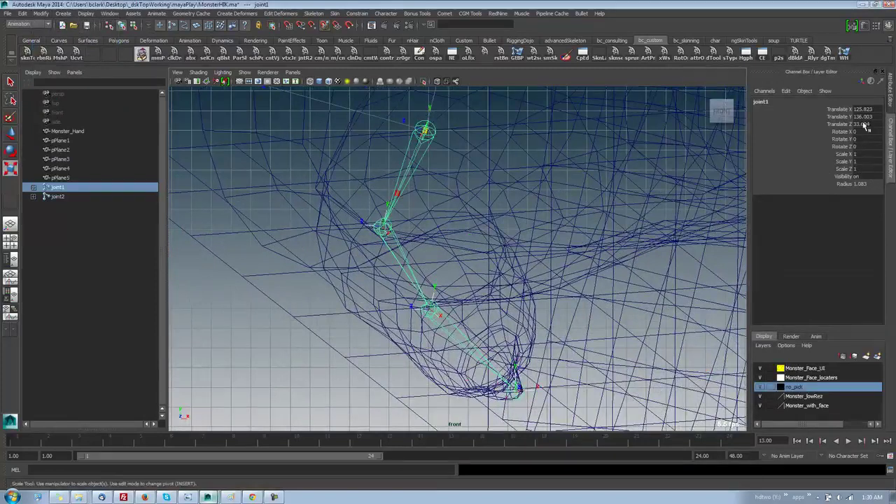
pyautogui.press('w')
pyautogui.hotkey('ctrl', 'z')
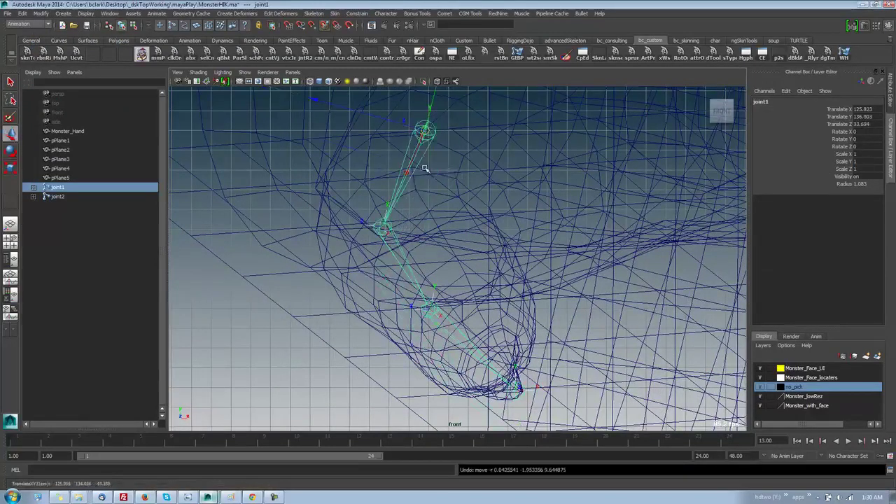
# - Try sliding the thumb chain's second joint along its Translate X, then undo the move
pyautogui.click(391, 236)
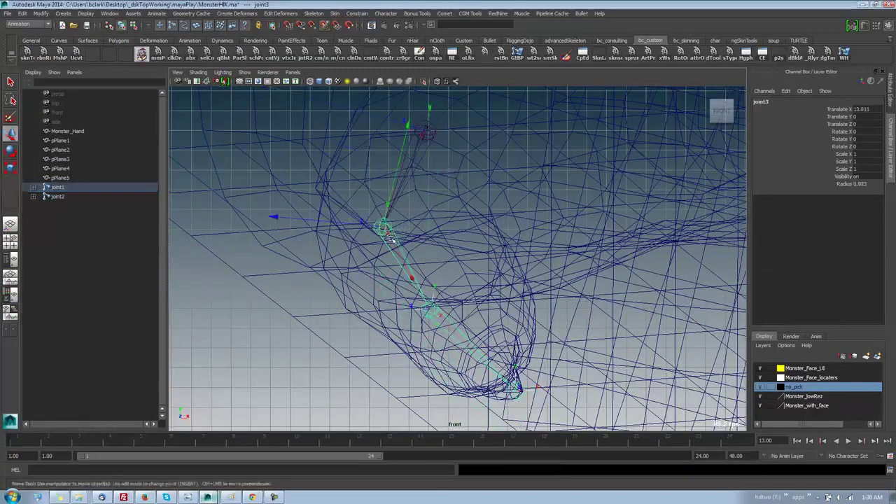
pyautogui.click(848, 109)
pyautogui.moveTo(488, 158); pyautogui.dragTo(441, 169, button='middle')
pyautogui.hotkey('ctrl', 'z')
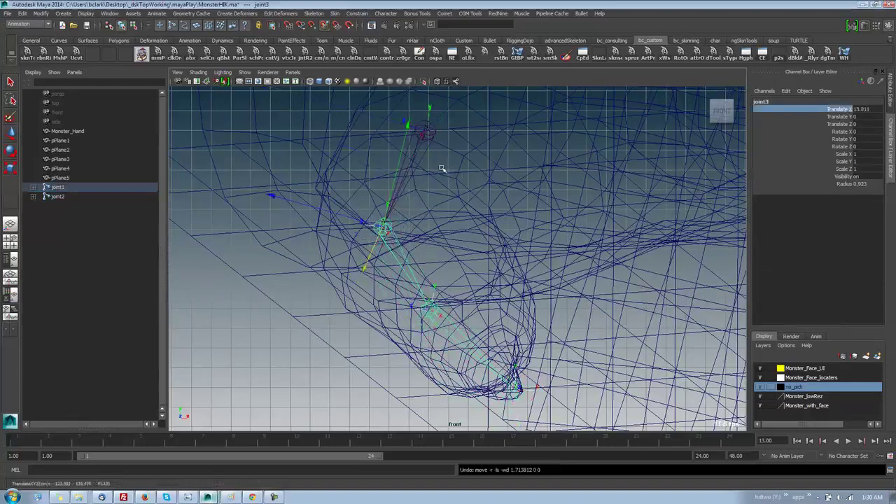
# - Examine the Joint Orient values of the thumb chain's second joint
pyautogui.hotkey('ctrl', 'a')
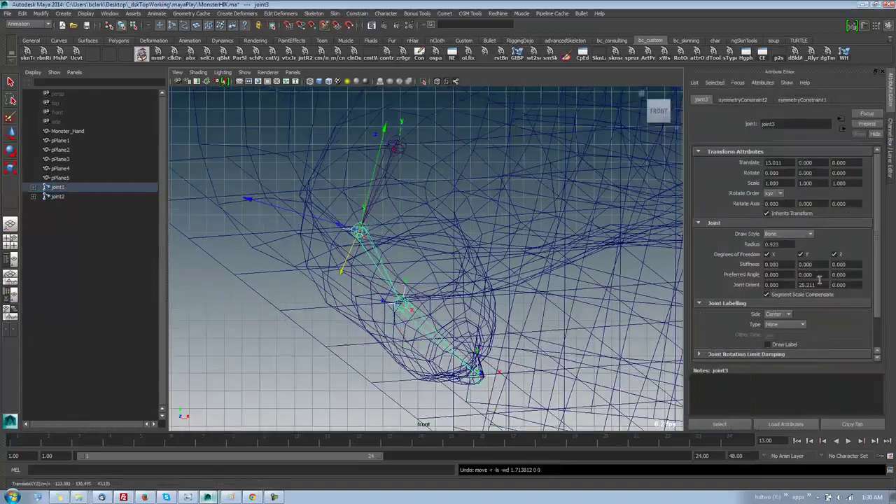
pyautogui.moveTo(814, 275); pyautogui.dragTo(802, 288)
pyautogui.press('Escape')
# - Return to the perspective view with shaded display and clear the selection
pyautogui.click(511, 296)
pyautogui.press('space')
pyautogui.moveTo(509, 292); pyautogui.dragTo(511, 262)
pyautogui.keyDown('alt'); pyautogui.moveTo(512, 266); pyautogui.dragTo(555, 269); pyautogui.keyUp('alt')
pyautogui.press('5')
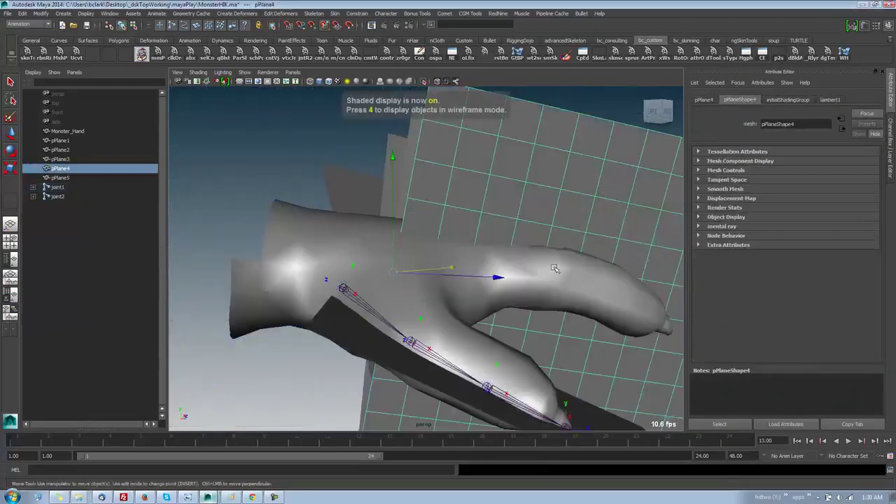
pyautogui.keyDown('alt'); pyautogui.moveTo(542, 332); pyautogui.dragTo(477, 360); pyautogui.keyUp('alt')
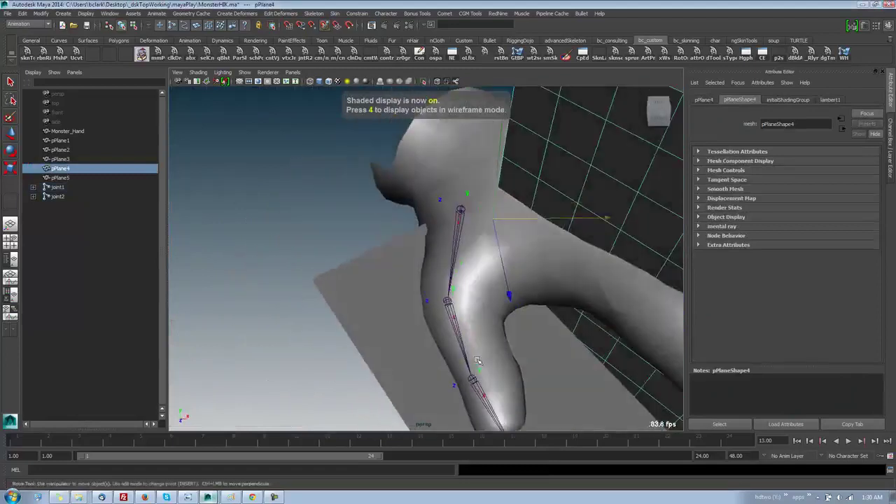
pyautogui.scroll(-7, 478, 360)
pyautogui.keyDown('alt'); pyautogui.moveTo(488, 358); pyautogui.dragTo(416, 343, button='middle'); pyautogui.keyUp('alt')
pyautogui.keyDown('alt'); pyautogui.moveTo(416, 344); pyautogui.dragTo(366, 214); pyautogui.keyUp('alt')
pyautogui.click(366, 214)
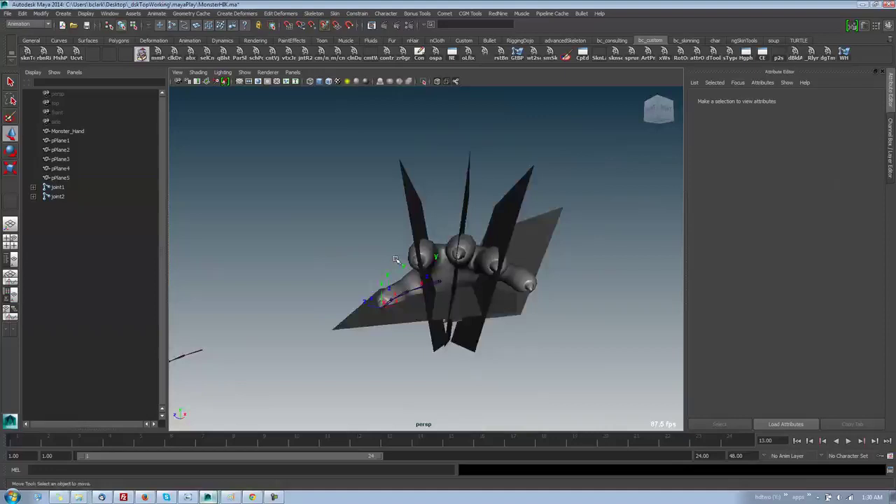
pyautogui.keyDown('alt'); pyautogui.moveTo(449, 302); pyautogui.dragTo(510, 264); pyautogui.keyUp('alt')
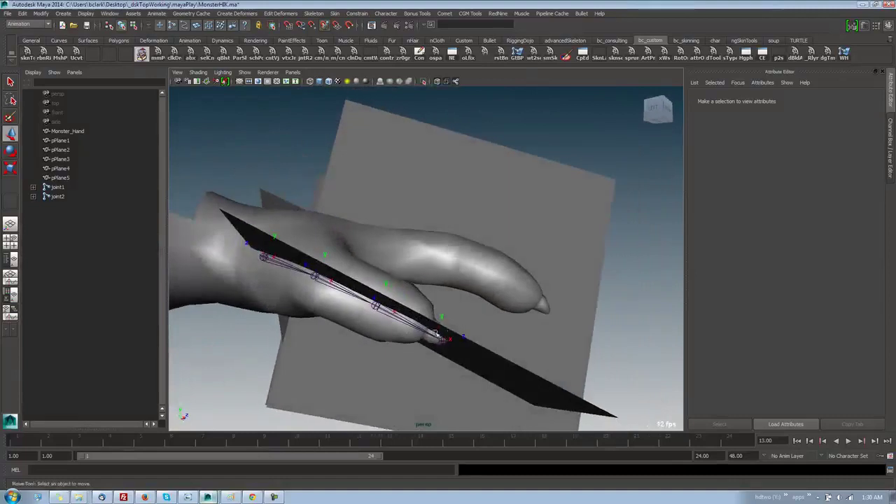
# - Set the Joint Orient Y and Z of the thumb chain's end joint to 0
pyautogui.click(441, 339)
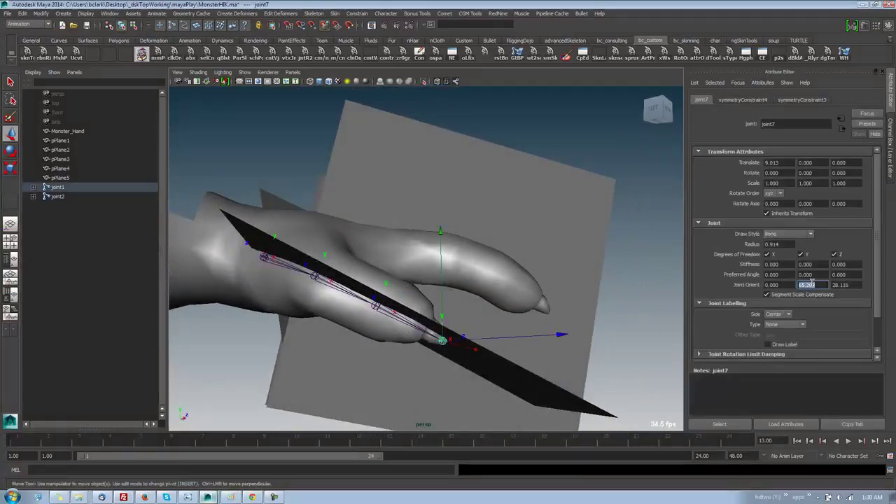
pyautogui.write('0')
pyautogui.press('Return')
pyautogui.click(844, 285)
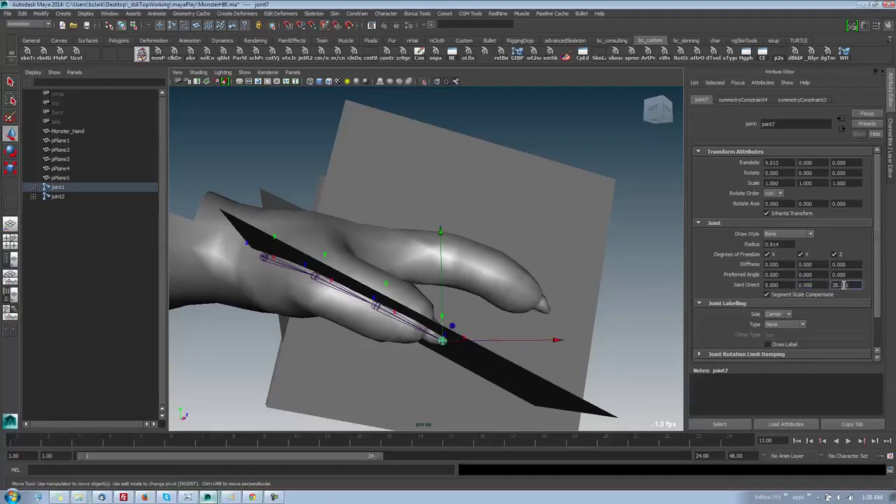
pyautogui.write('0')
pyautogui.press('Return')
# - Select all joints in the thumb chain's hierarchy, try rotating them together, then clear the selection
pyautogui.keyDown('alt'); pyautogui.moveTo(546, 303); pyautogui.dragTo(483, 347); pyautogui.keyUp('alt')
pyautogui.click(387, 201)
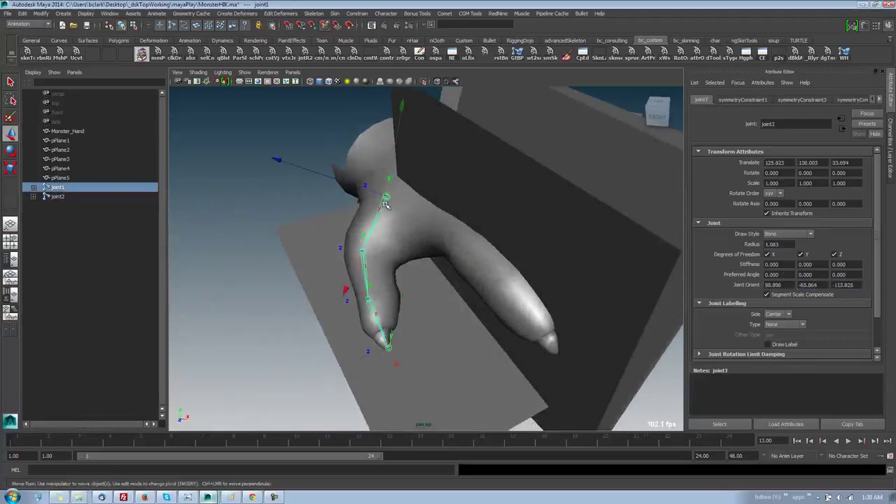
pyautogui.rightClick(299, 200)
pyautogui.moveTo(299, 201); pyautogui.dragTo(304, 272, button='right')
pyautogui.press('e')
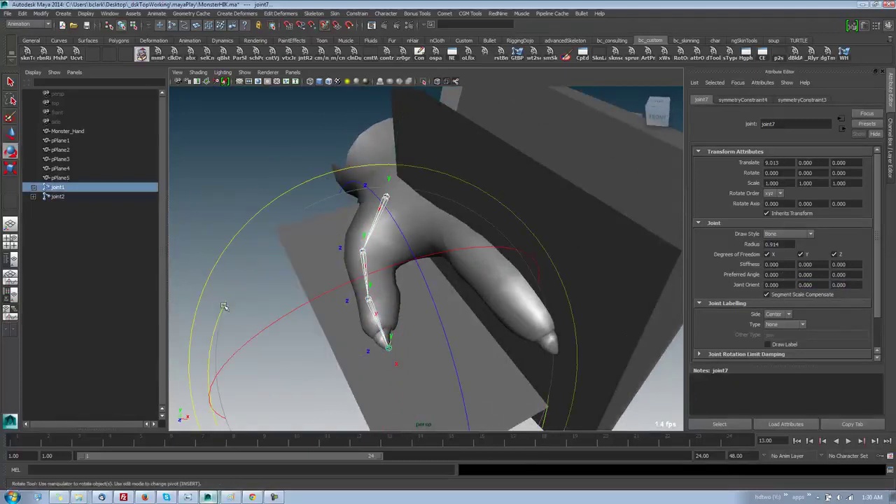
pyautogui.moveTo(222, 308)
pyautogui.mouseDown()
pyautogui.moveTo(214, 364)
pyautogui.moveTo(231, 283)
pyautogui.moveTo(226, 309)
pyautogui.mouseUp()
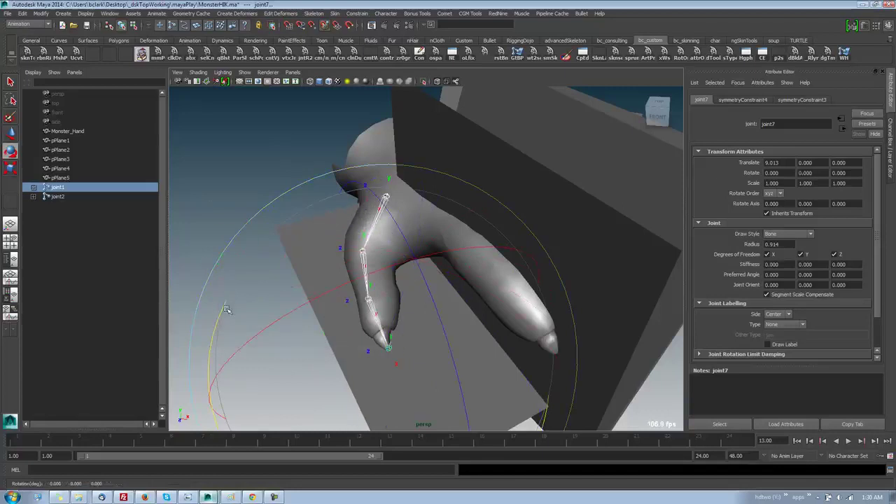
pyautogui.click(273, 135)
# - Select the thumb chain's root joint and check the Orient Joint options, closing them without applying
pyautogui.keyDown('alt'); pyautogui.moveTo(292, 208); pyautogui.dragTo(337, 285); pyautogui.keyUp('alt')
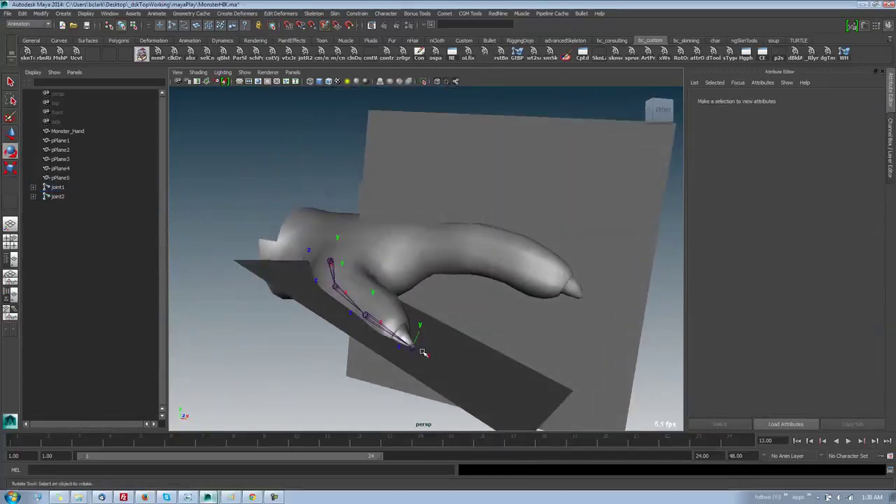
pyautogui.keyDown('alt'); pyautogui.moveTo(420, 353); pyautogui.dragTo(387, 336); pyautogui.keyUp('alt')
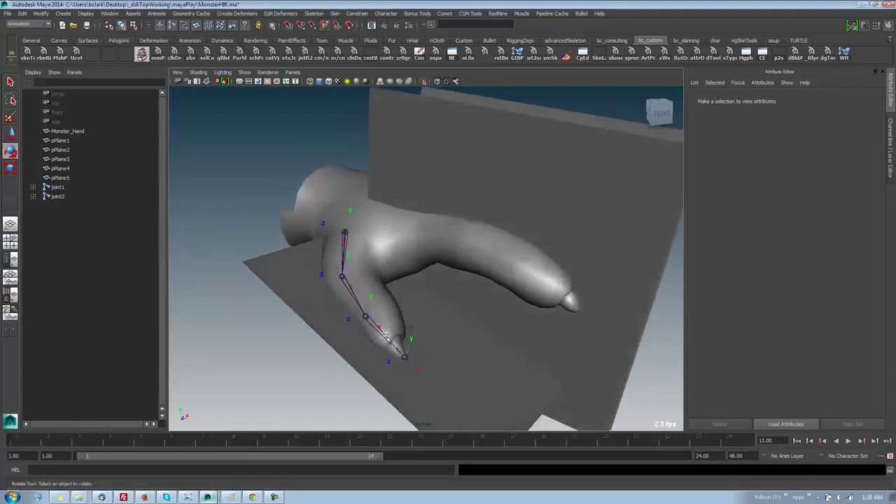
pyautogui.click(345, 234)
pyautogui.click(314, 14)
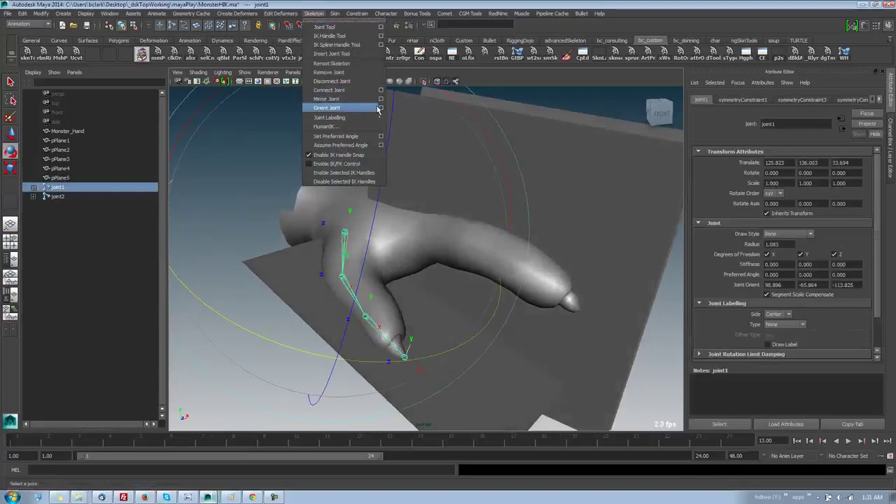
pyautogui.click(379, 109)
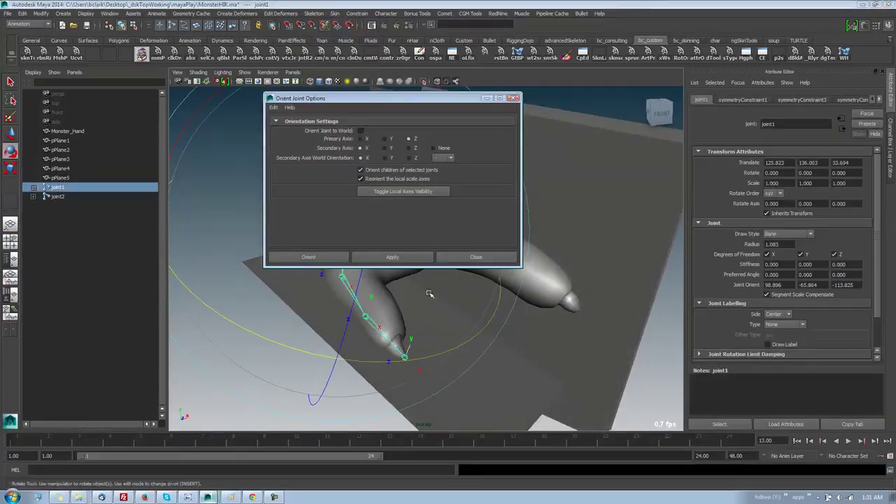
pyautogui.click(461, 260)
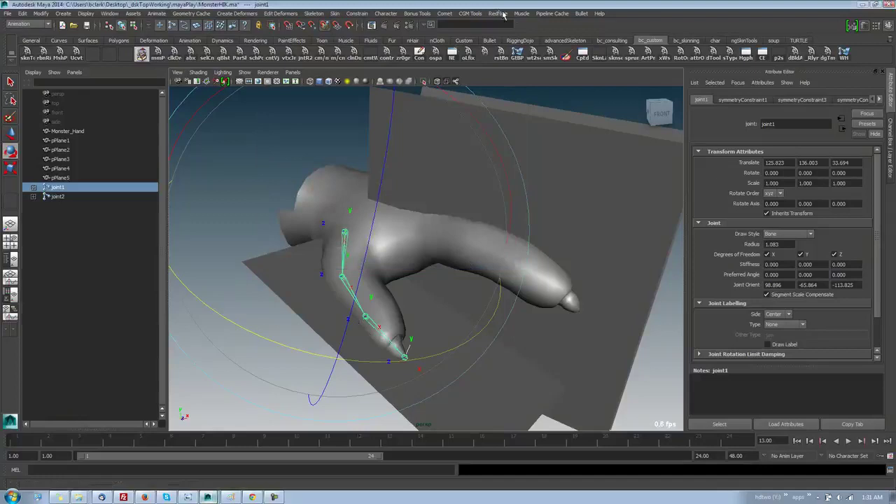
# - Open cometJointOrient from the joint utilities of cgm.tdTools, close cgm.tdTools, and place the tool's window clear of the thumb
pyautogui.click(447, 15)
pyautogui.moveTo(483, 82)
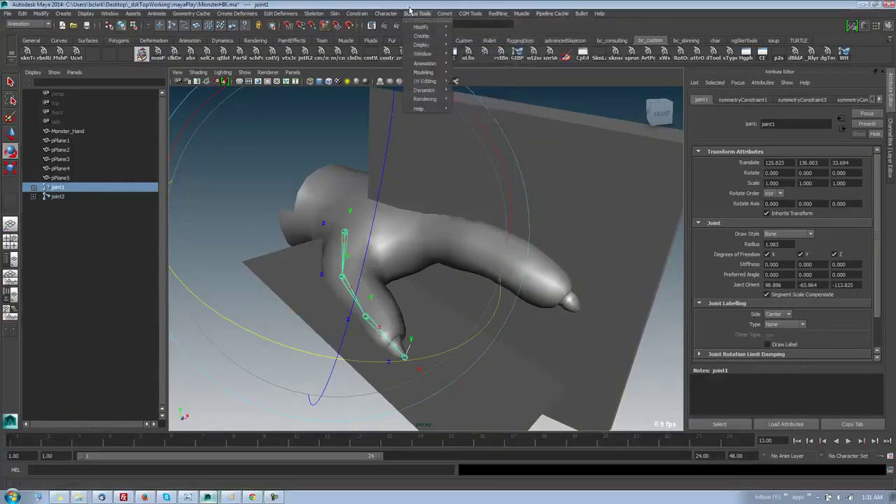
pyautogui.moveTo(463, 15)
pyautogui.moveTo(501, 47)
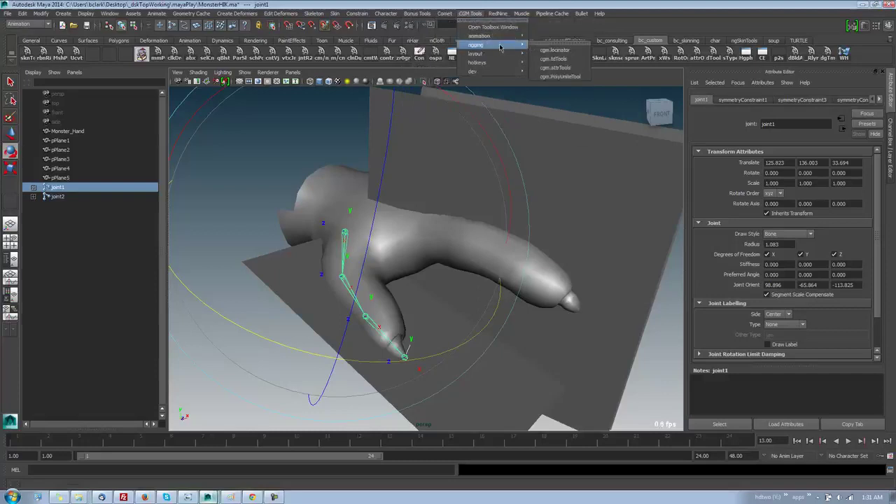
pyautogui.click(553, 59)
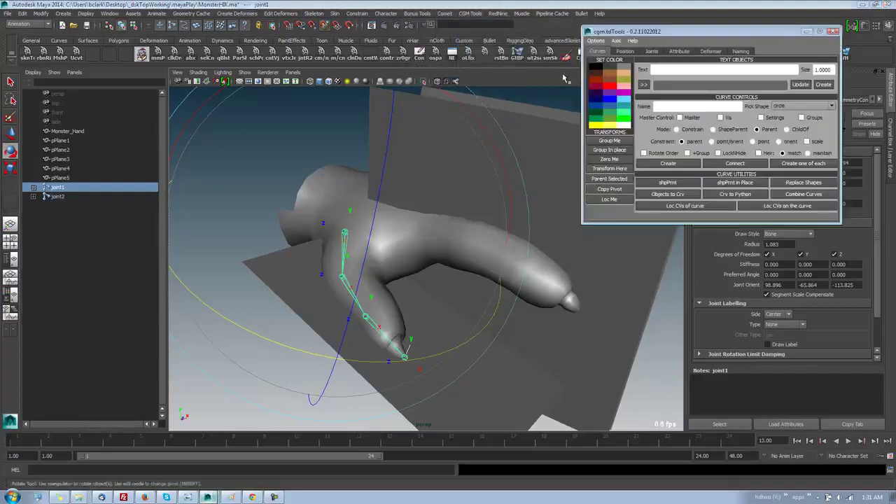
pyautogui.click(653, 51)
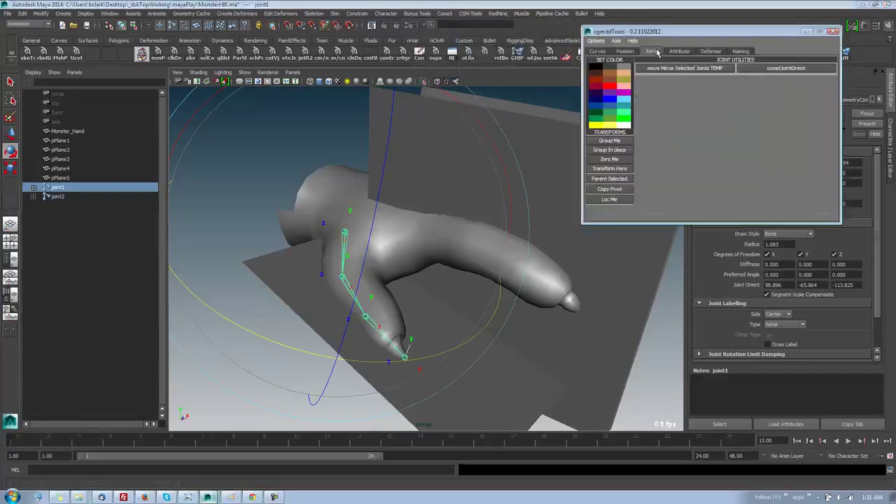
pyautogui.click(770, 69)
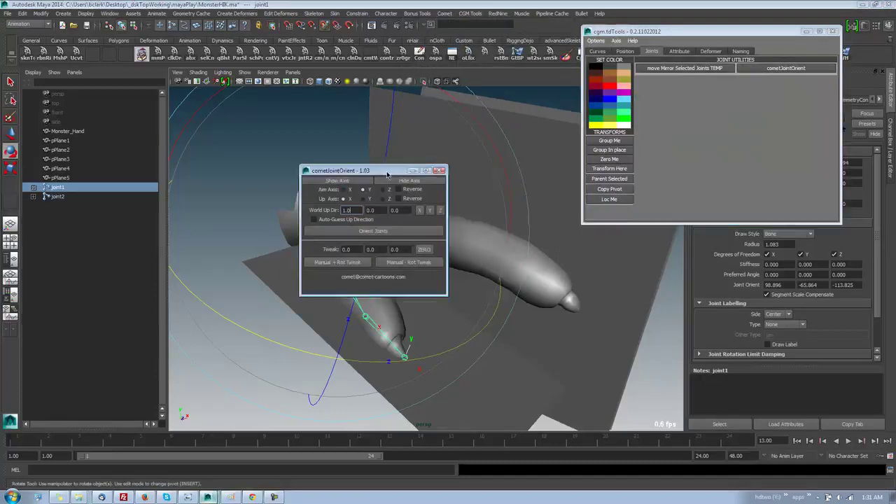
pyautogui.moveTo(350, 170); pyautogui.dragTo(566, 160)
pyautogui.click(833, 30)
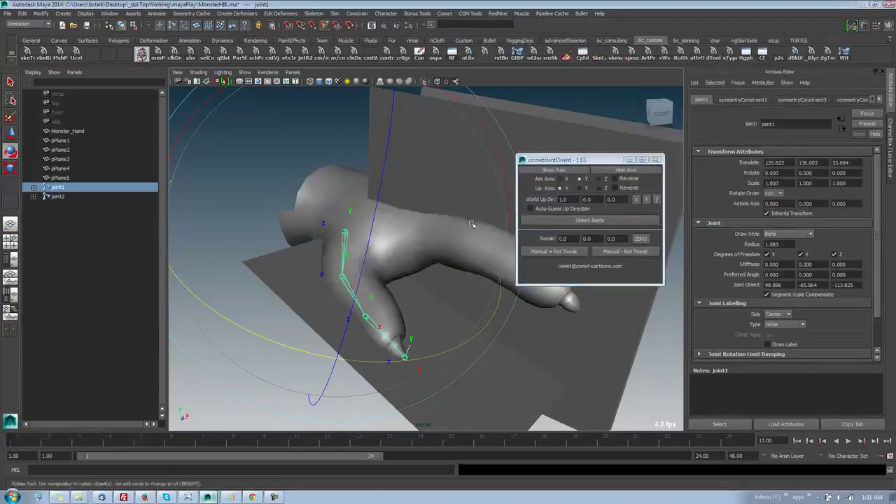
pyautogui.moveTo(560, 160); pyautogui.dragTo(577, 113)
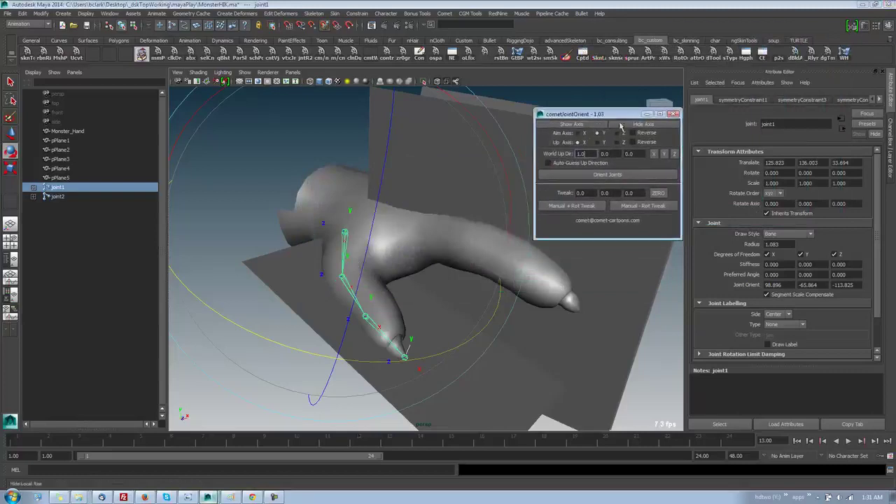
# - Set the cometJointOrient Aim Axis to X and enable Auto-Guess Up Direction
pyautogui.keyDown('alt'); pyautogui.moveTo(413, 249); pyautogui.dragTo(458, 242); pyautogui.keyUp('alt')
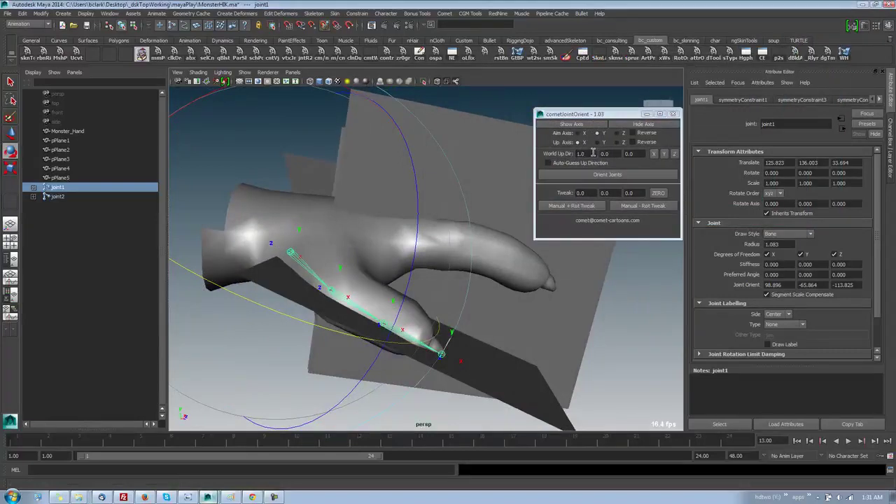
pyautogui.click(578, 133)
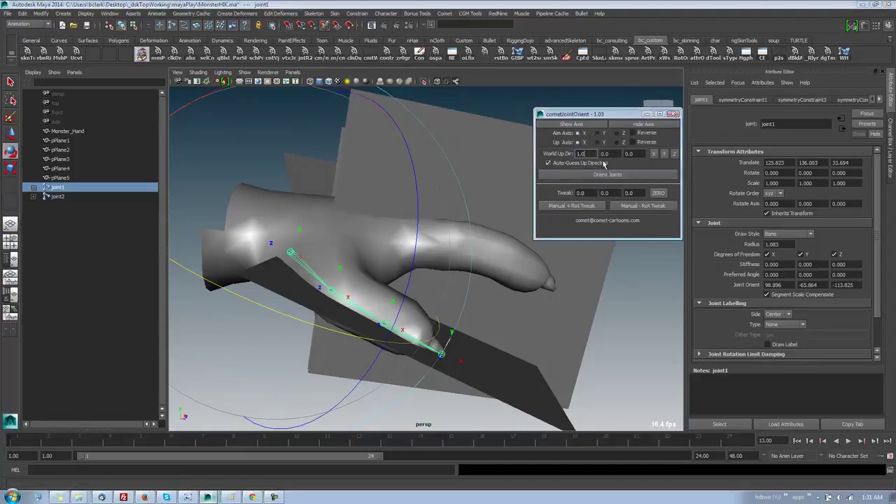
pyautogui.keyDown('alt'); pyautogui.moveTo(392, 274); pyautogui.dragTo(302, 283); pyautogui.keyUp('alt')
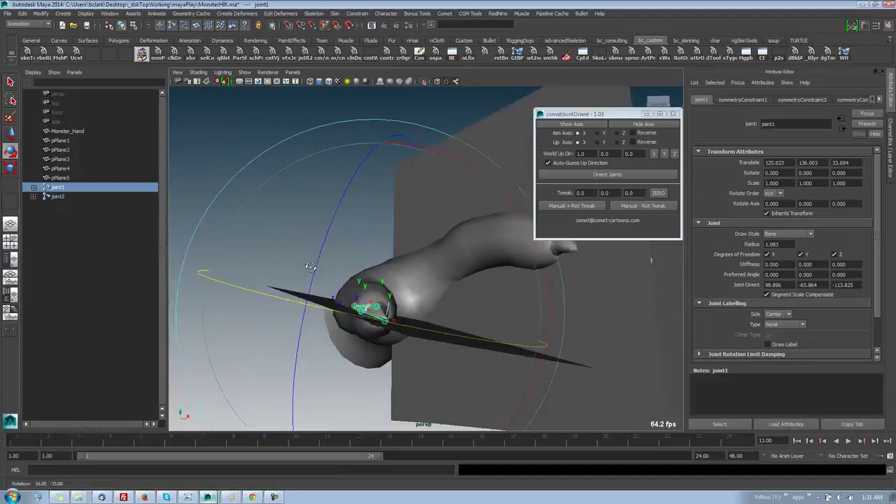
pyautogui.keyDown('alt'); pyautogui.moveTo(311, 267); pyautogui.dragTo(322, 265); pyautogui.keyUp('alt')
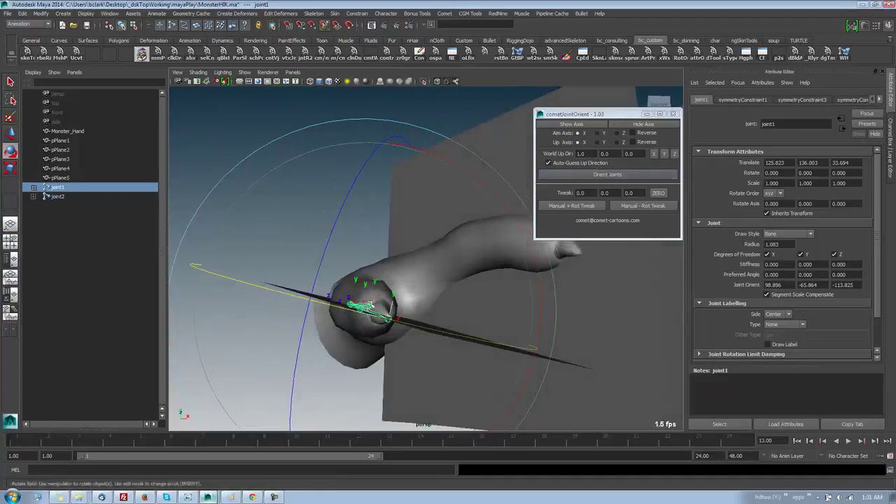
pyautogui.keyDown('alt'); pyautogui.moveTo(371, 304); pyautogui.dragTo(398, 294); pyautogui.keyUp('alt')
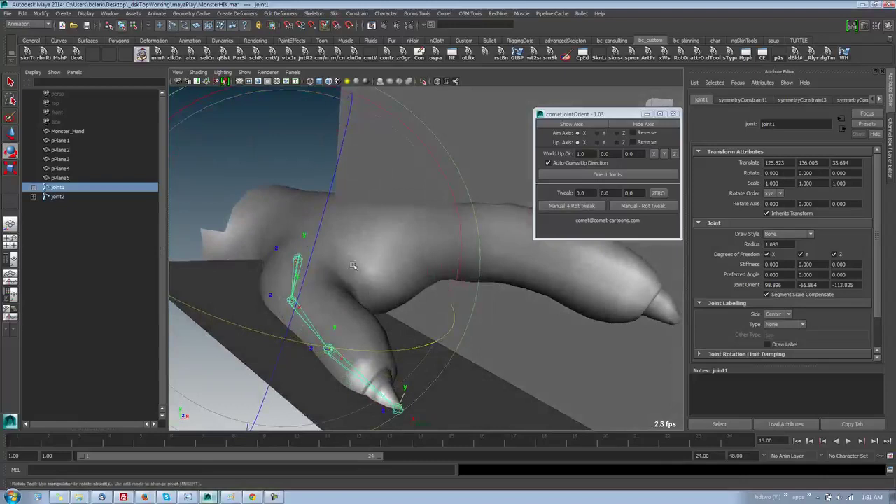
# - Set the X rotation tweak to 90, try the positive tweak on the thumb's root joint, and undo it
pyautogui.click(595, 196)
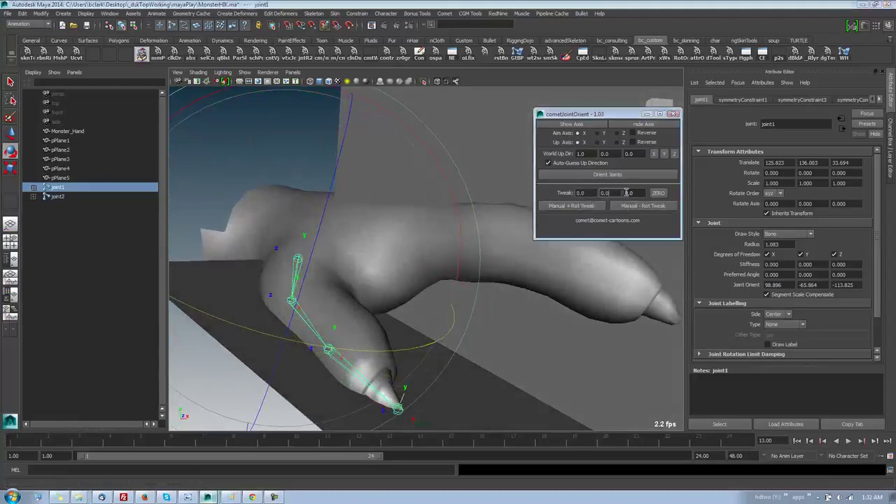
pyautogui.doubleClick(580, 193)
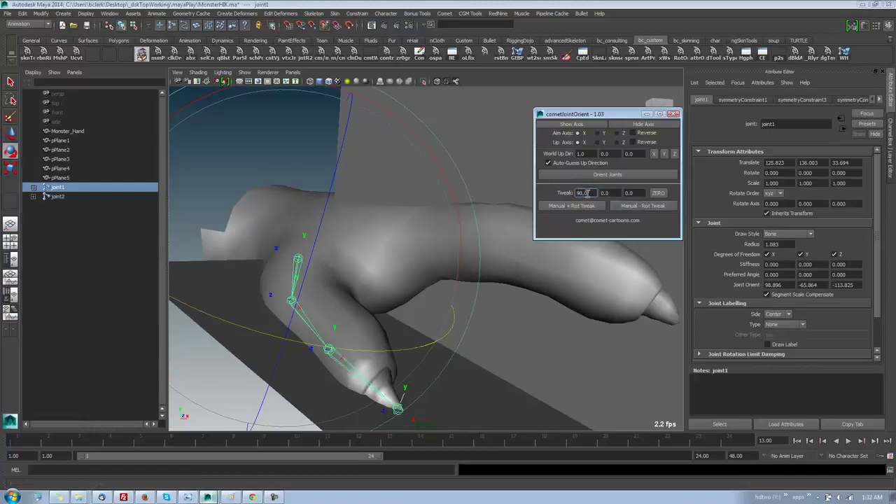
pyautogui.click(593, 208)
pyautogui.moveTo(420, 322)
pyautogui.keyDown('alt'); pyautogui.mouseDown()
pyautogui.moveTo(380, 327)
pyautogui.moveTo(405, 332)
pyautogui.moveTo(413, 316)
pyautogui.mouseUp(); pyautogui.keyUp('alt')
pyautogui.hotkey('ctrl', 'z')
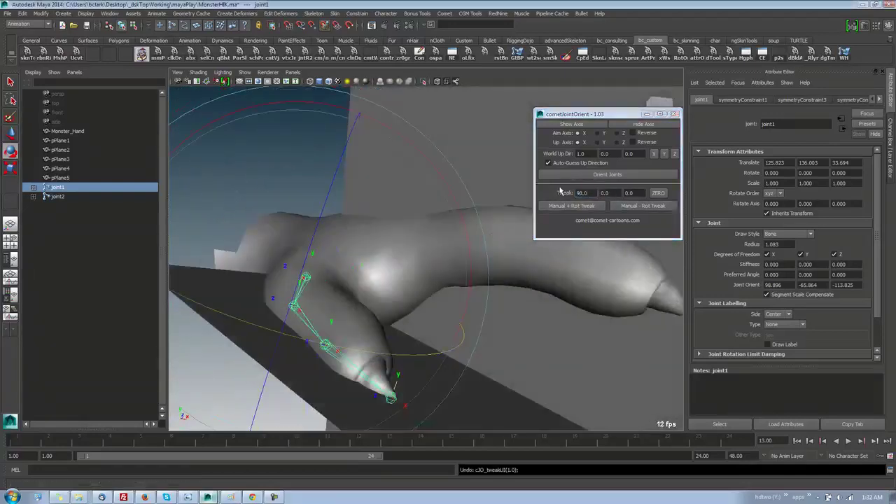
# - Select all joints in the thumb chain's hierarchy, apply the positive 90-degree X rotation tweak, and clear the selection
pyautogui.moveTo(269, 203); pyautogui.dragTo(276, 275, button='right')
pyautogui.keyDown('alt'); pyautogui.moveTo(343, 288); pyautogui.dragTo(360, 278); pyautogui.keyUp('alt')
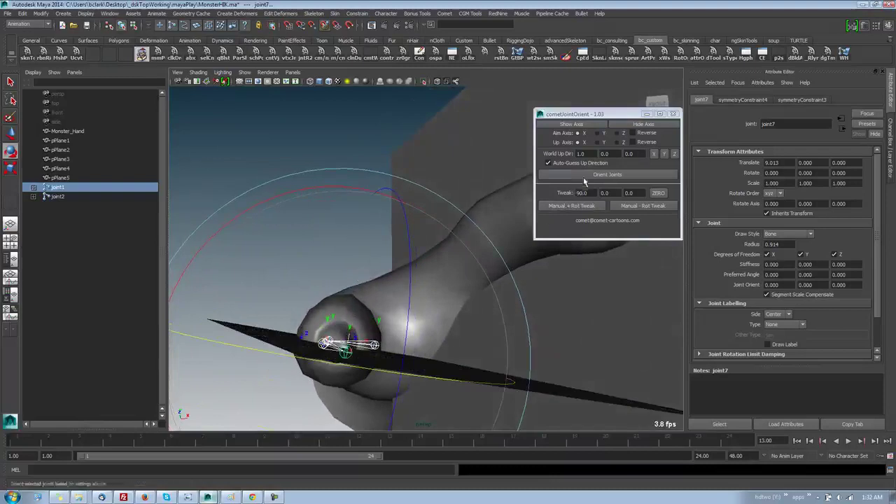
pyautogui.click(587, 206)
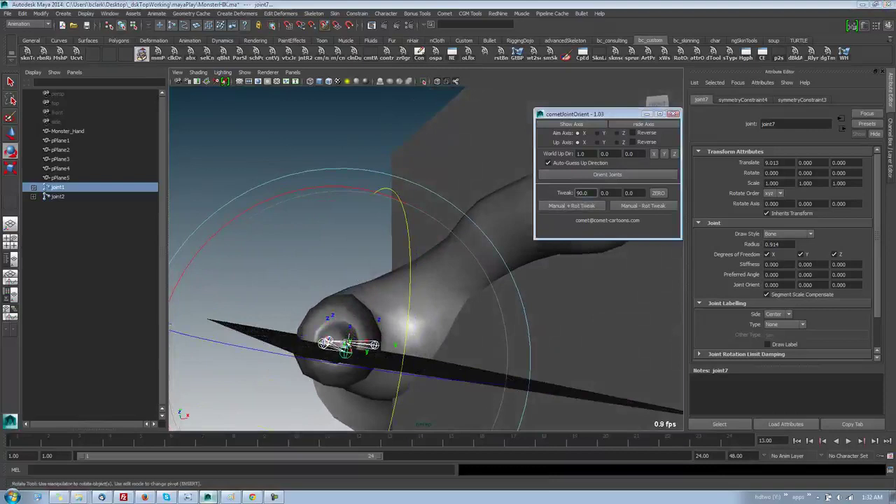
pyautogui.keyDown('alt'); pyautogui.moveTo(348, 338); pyautogui.dragTo(358, 359); pyautogui.keyUp('alt')
pyautogui.click(265, 189)
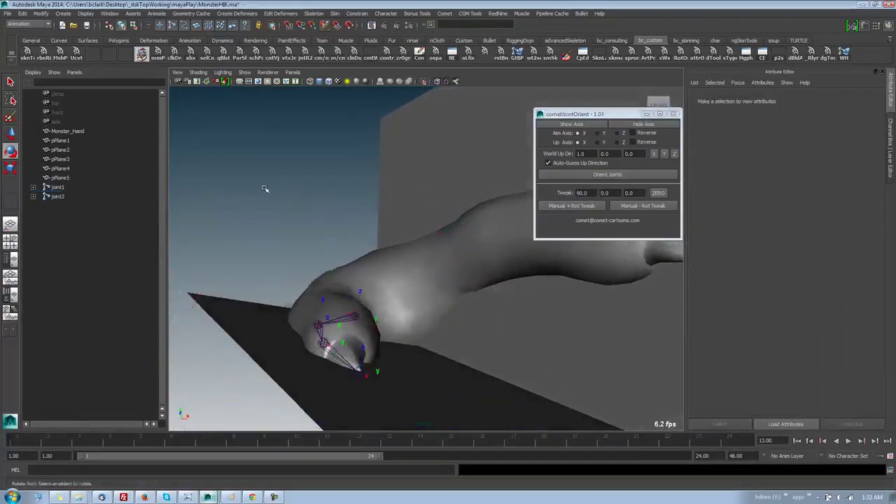
# - Examine the Joint Orient values of the thumb chain from its third joint up to the root joint
pyautogui.click(324, 341)
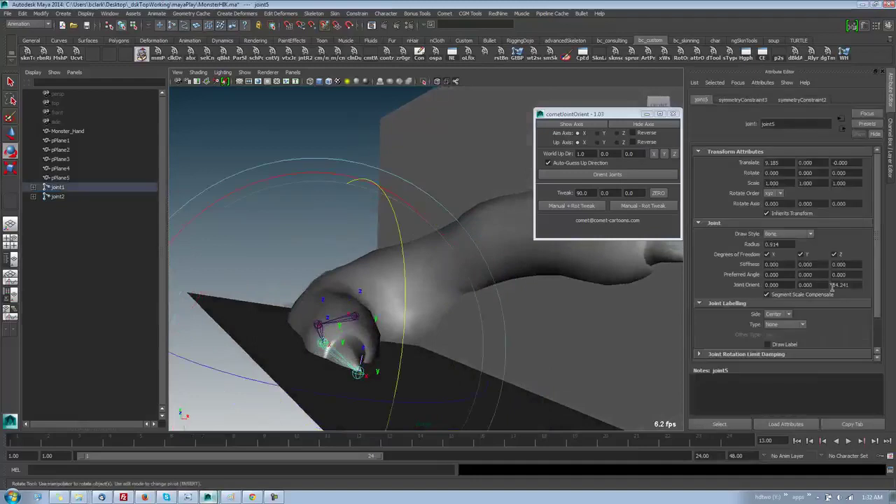
pyautogui.press('Up')
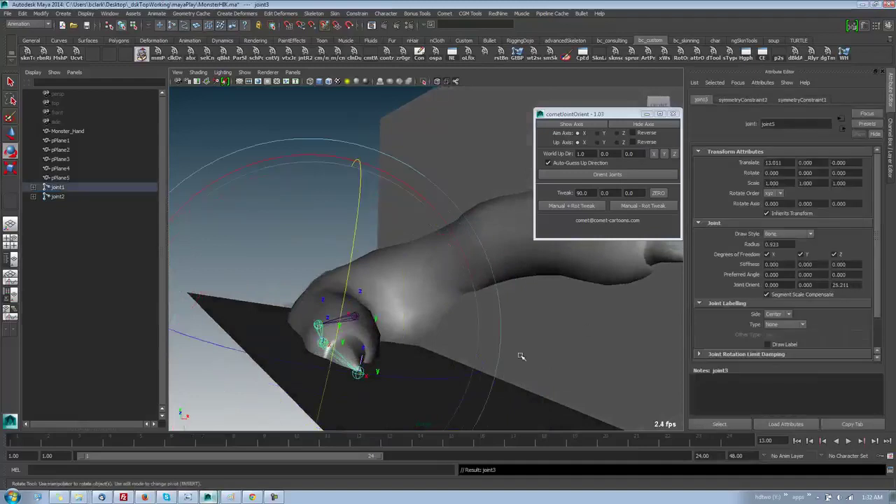
pyautogui.press('Up')
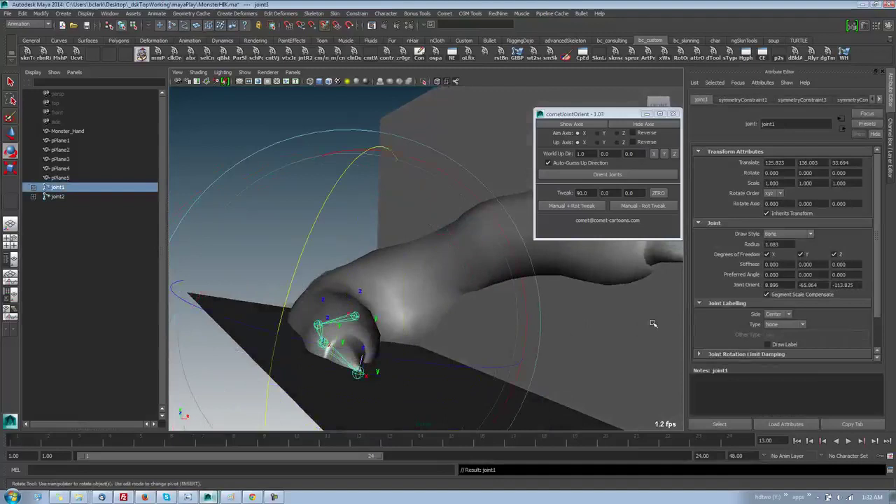
# - Try the positive and negative 90-degree X rotation tweaks on the root joint alone, and undo both
pyautogui.keyDown('alt'); pyautogui.moveTo(472, 353); pyautogui.dragTo(518, 350); pyautogui.keyUp('alt')
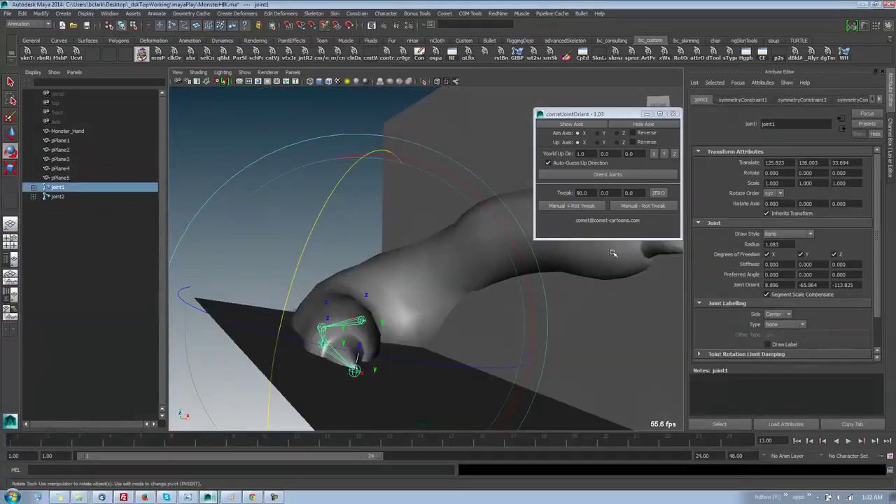
pyautogui.click(573, 206)
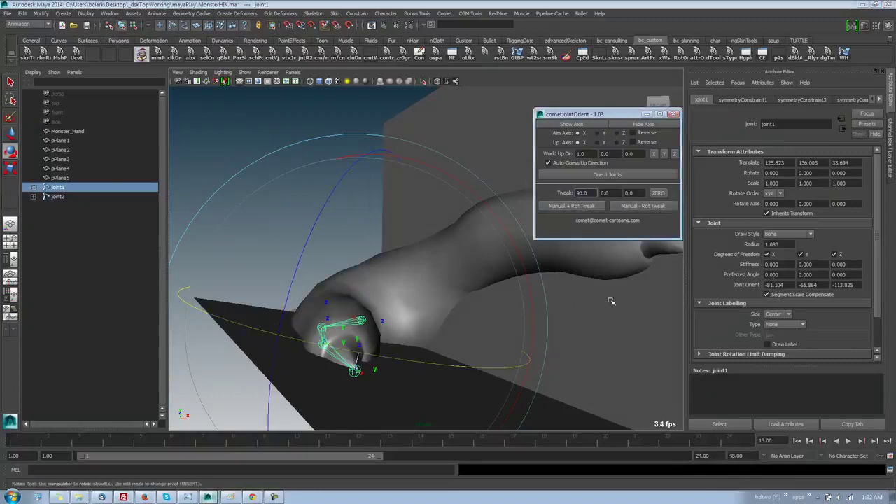
pyautogui.click(645, 206)
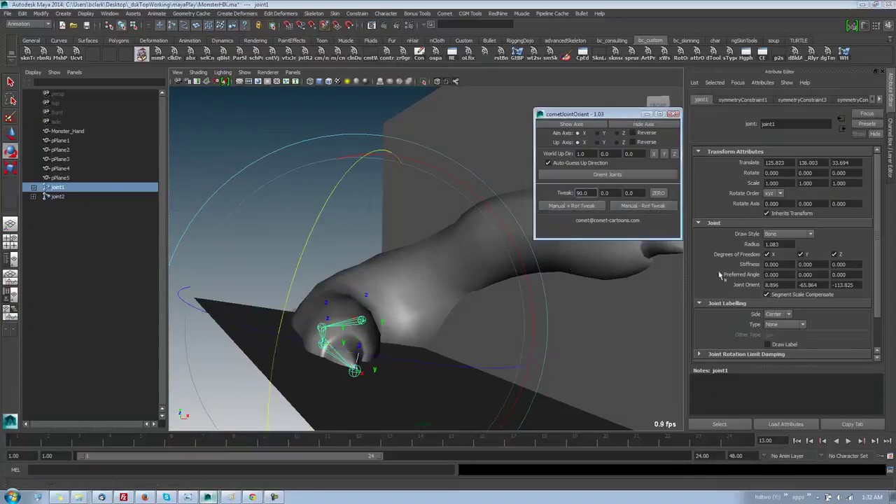
pyautogui.keyDown('alt'); pyautogui.moveTo(513, 289); pyautogui.dragTo(540, 298); pyautogui.keyUp('alt')
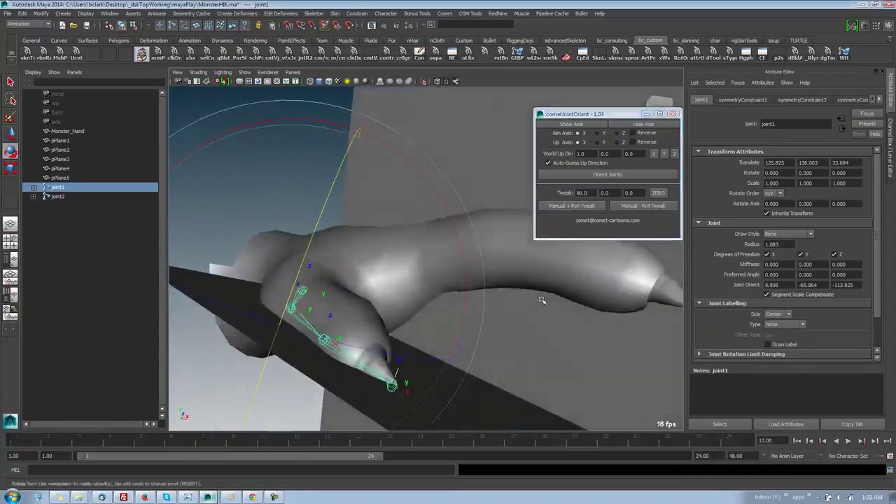
pyautogui.hotkey('ctrl', 'z')
pyautogui.hotkey('ctrl', 'z')
pyautogui.hotkey('ctrl', 'z')
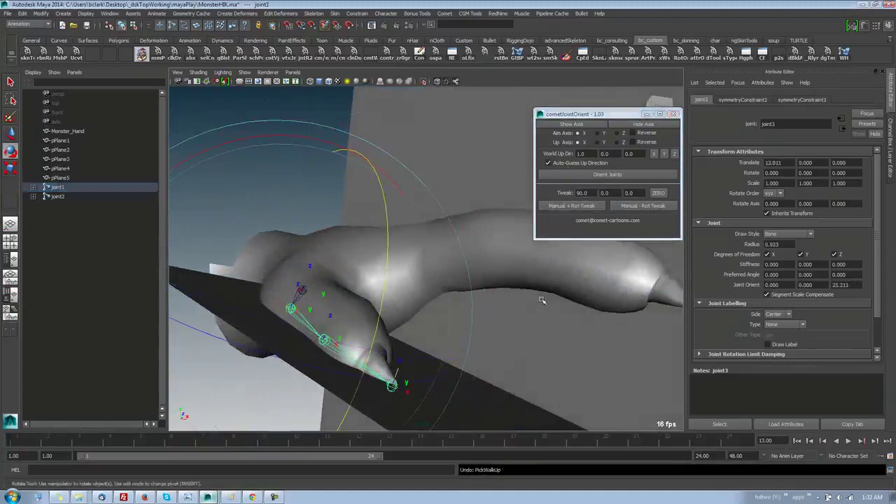
# - Clear the joint selection and show the Channel Box in place of the Attribute Editor
pyautogui.click(310, 104)
pyautogui.moveTo(397, 273)
pyautogui.keyDown('alt'); pyautogui.mouseDown()
pyautogui.moveTo(394, 252)
pyautogui.moveTo(462, 293)
pyautogui.moveTo(396, 276)
pyautogui.mouseUp(); pyautogui.keyUp('alt')
pyautogui.hotkey('ctrl', 'a')
# - Try rotating the thumb chain from its root joint to Rotate Z 60, undo the rotation, and clear the selection
pyautogui.click(313, 293)
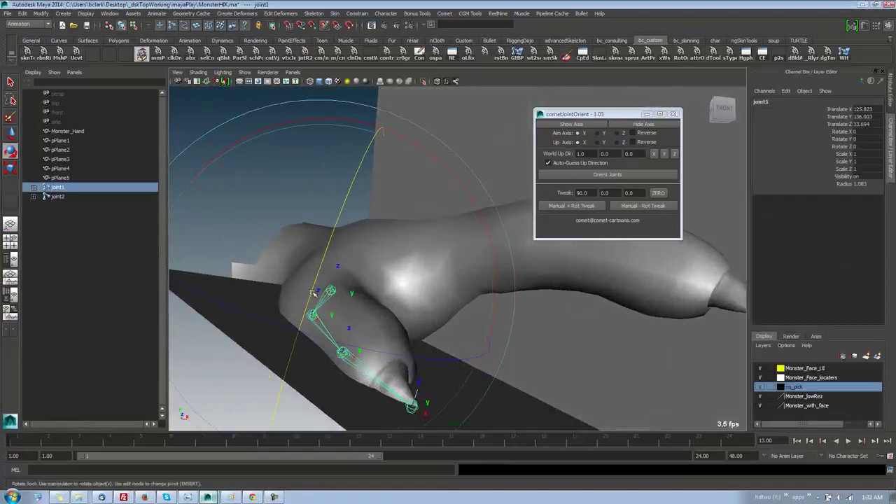
pyautogui.moveTo(339, 344); pyautogui.dragTo(361, 354)
pyautogui.hotkey('ctrl', 'z')
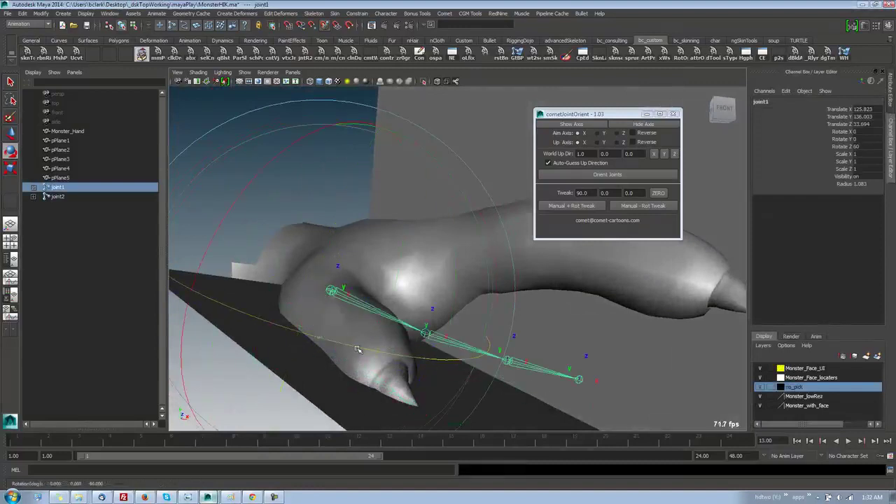
pyautogui.hotkey('ctrl', 'z')
pyautogui.click(186, 408)
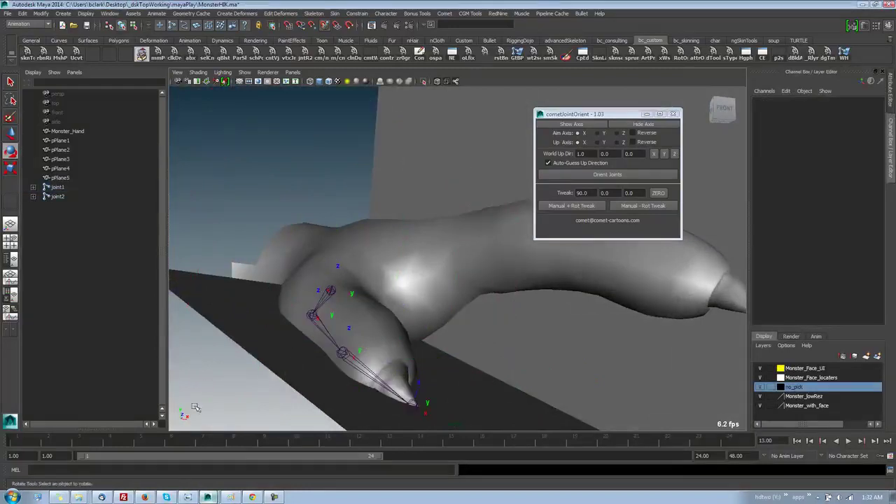
# - Try rotating the thumb chain from its second joint, undo the rotation, and inspect the joint axes
pyautogui.keyDown('alt'); pyautogui.moveTo(234, 338); pyautogui.dragTo(271, 387); pyautogui.keyUp('alt')
pyautogui.click(345, 321)
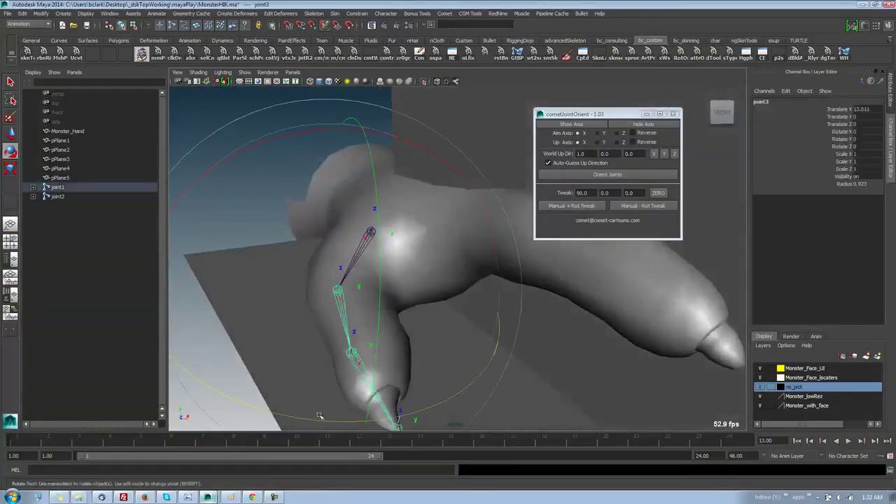
pyautogui.moveTo(320, 419); pyautogui.dragTo(378, 419)
pyautogui.hotkey('ctrl', 'z')
pyautogui.scroll(-3, 431, 347)
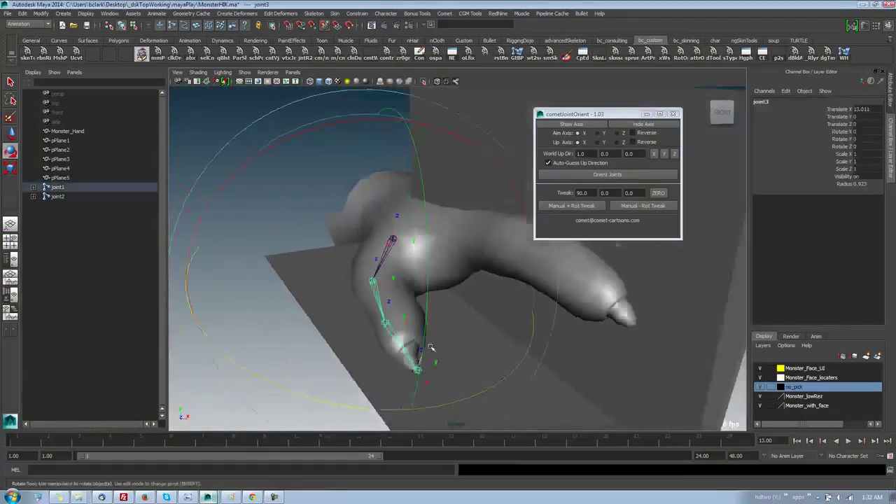
pyautogui.scroll(-3, 431, 347)
pyautogui.scroll(5, 431, 348)
pyautogui.moveTo(431, 348)
pyautogui.keyDown('alt'); pyautogui.mouseDown()
pyautogui.moveTo(424, 343)
pyautogui.moveTo(443, 343)
pyautogui.mouseUp(); pyautogui.keyUp('alt')
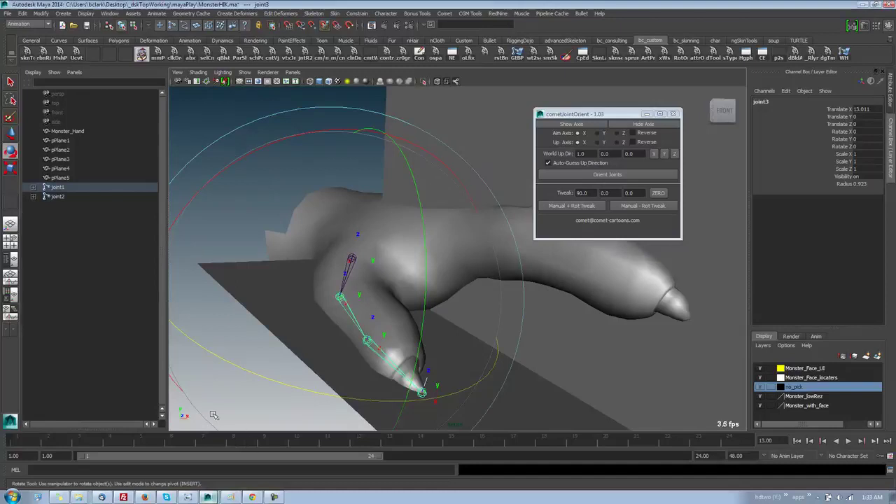
# - Unparent joint3, joint5 and joint7 of the thumb chain so that each becomes a separate joint
pyautogui.click(32, 188)
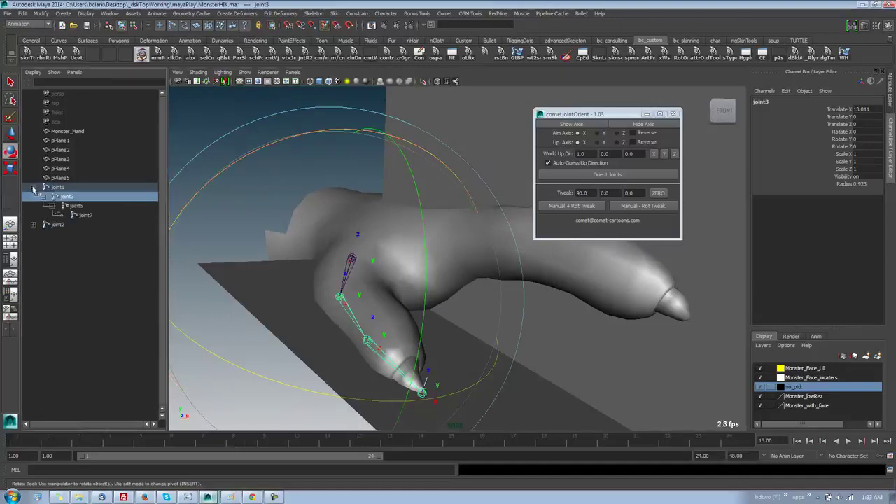
pyautogui.click(77, 206)
pyautogui.click(85, 215)
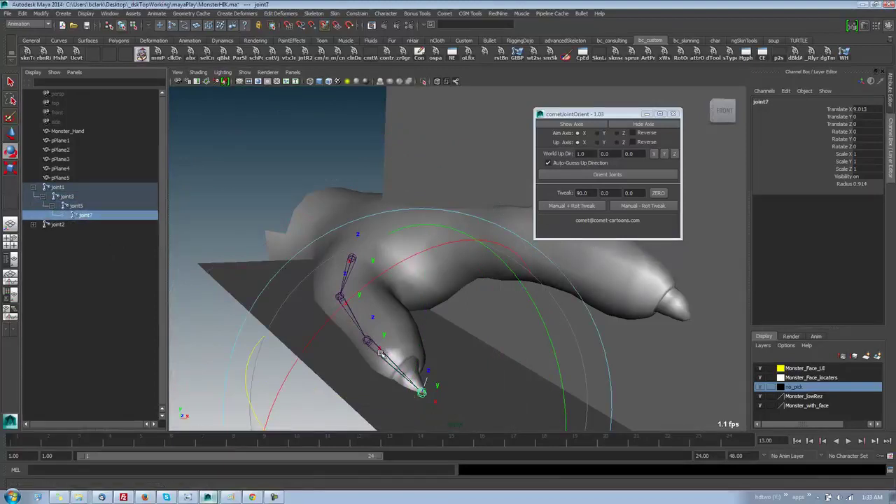
pyautogui.keyDown('shift'); pyautogui.click(81, 199); pyautogui.keyUp('shift')
pyautogui.hotkey('shift', 'p')
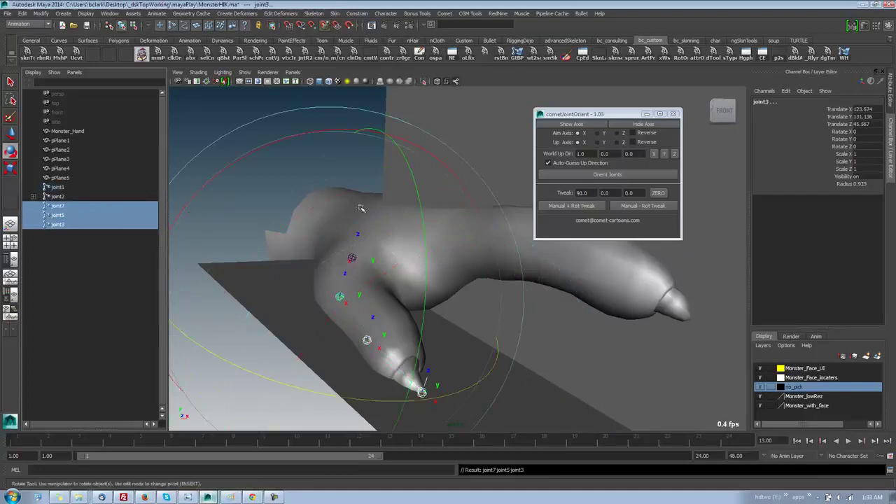
# - Rotate the three unparented thumb joints together to Rotate X 160, using discrete rotation with a step size of 10
pyautogui.moveTo(328, 131); pyautogui.dragTo(341, 261)
pyautogui.press('r')
pyautogui.press('e')
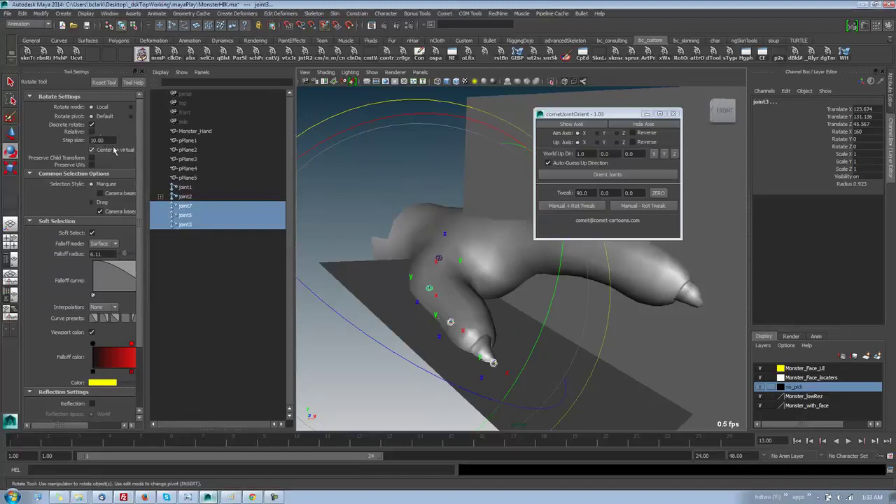
pyautogui.moveTo(100, 160)
pyautogui.mouseDown()
pyautogui.moveTo(101, 139)
pyautogui.moveTo(91, 136)
pyautogui.mouseUp()
pyautogui.moveTo(56, 125); pyautogui.dragTo(97, 130)
pyautogui.press('Escape')
pyautogui.keyDown('alt'); pyautogui.moveTo(491, 238); pyautogui.dragTo(454, 245); pyautogui.keyUp('alt')
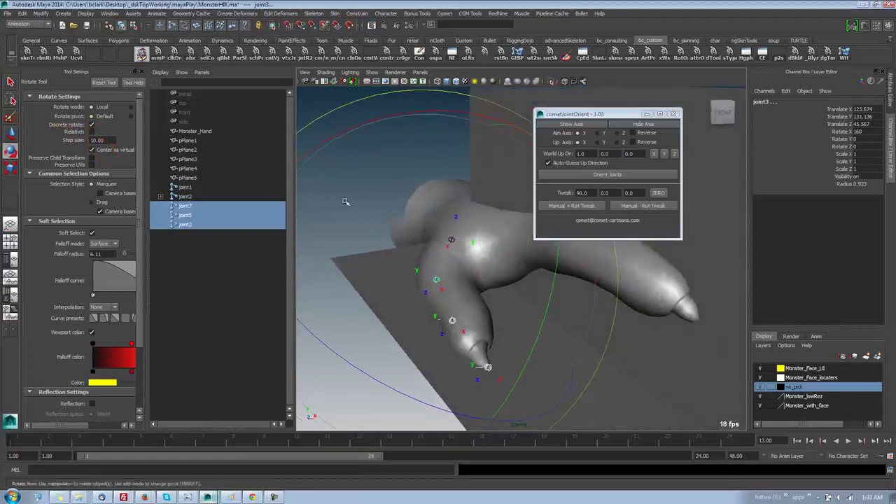
pyautogui.click(185, 224)
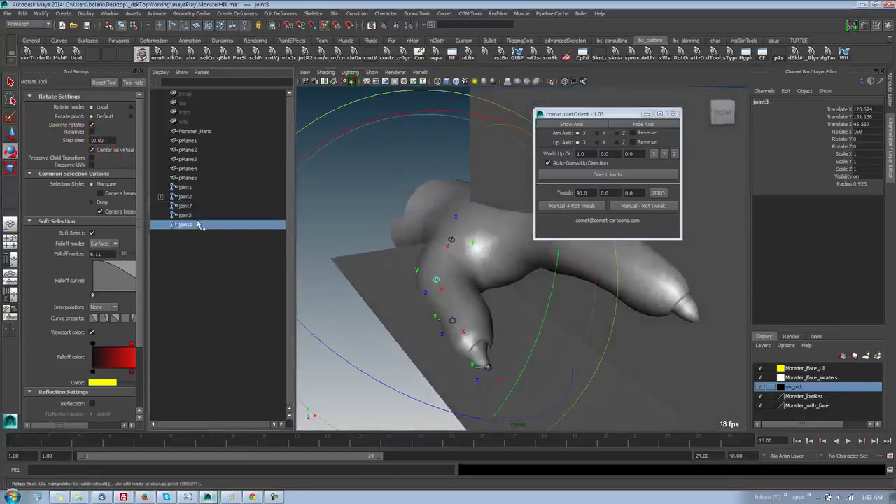
pyautogui.click(196, 216)
pyautogui.moveTo(198, 216)
pyautogui.mouseDown(button='middle')
pyautogui.moveTo(198, 229)
pyautogui.moveTo(194, 212)
pyautogui.mouseUp(button='middle')
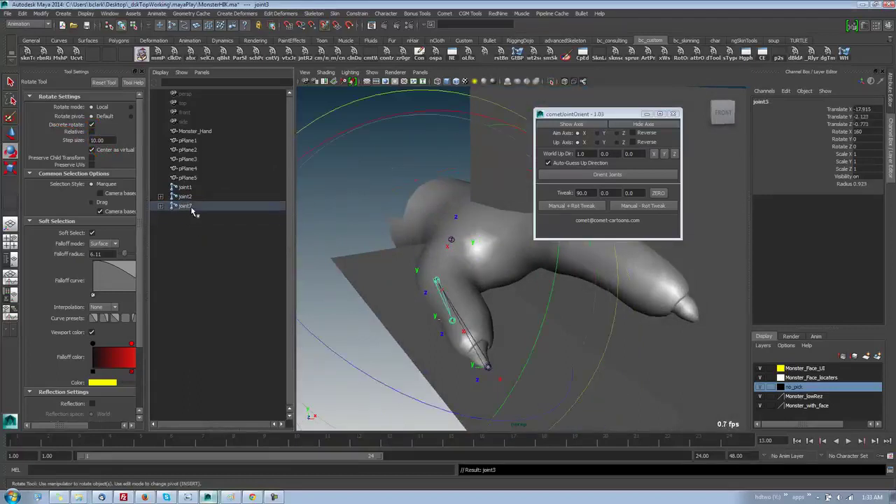
pyautogui.hotkey('ctrl', 'z')
pyautogui.click(160, 215)
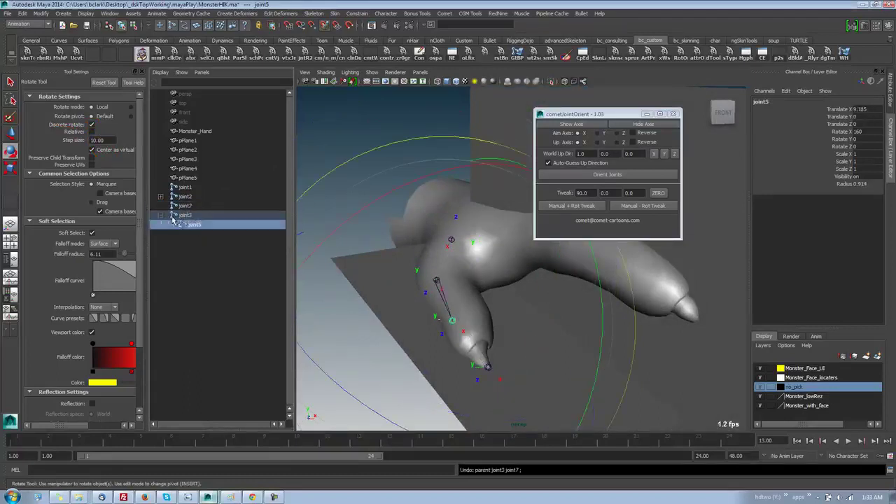
pyautogui.click(181, 216)
pyautogui.moveTo(182, 216); pyautogui.dragTo(189, 208, button='middle')
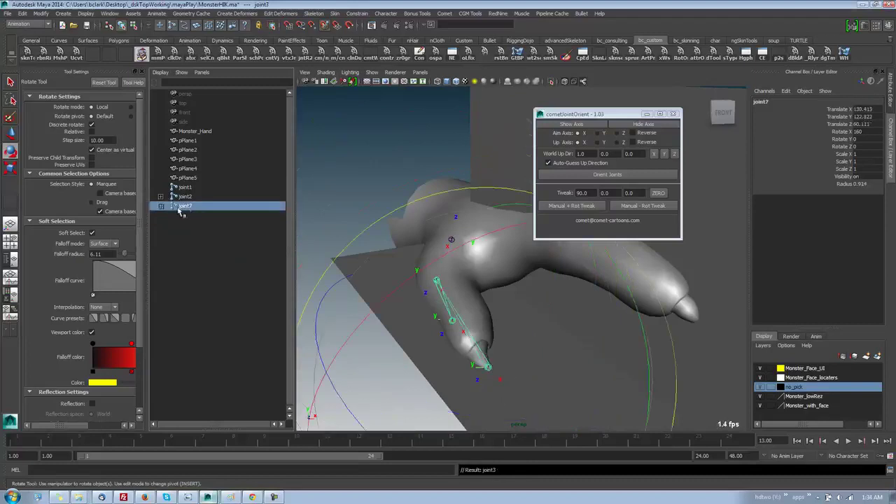
pyautogui.hotkey('ctrl', 'z')
pyautogui.hotkey('ctrl', 'z')
pyautogui.hotkey('ctrl', 'z')
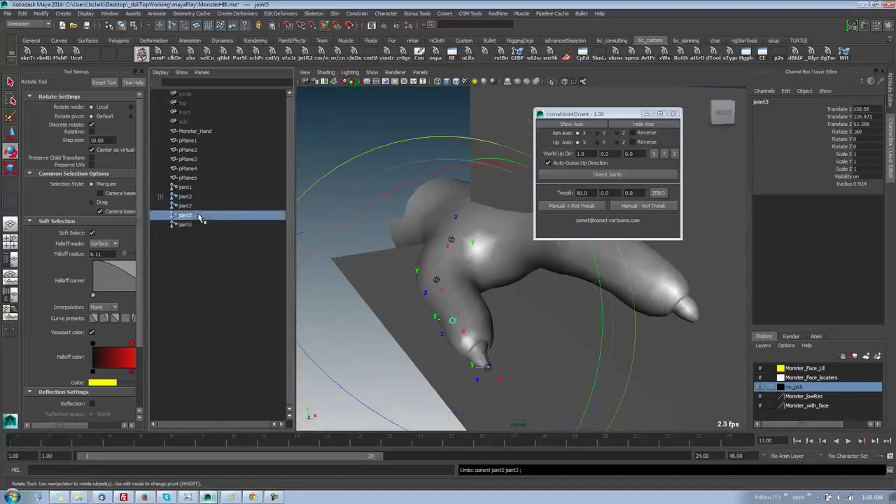
# - Rebuild the thumb hierarchy by parenting joint7 under joint5, joint5 under joint3, and joint3 under joint1
pyautogui.click(186, 224)
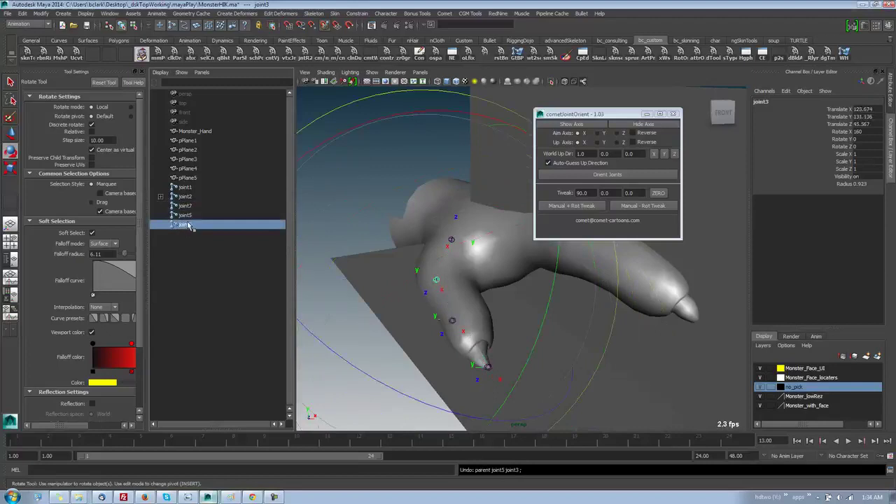
pyautogui.click(191, 217)
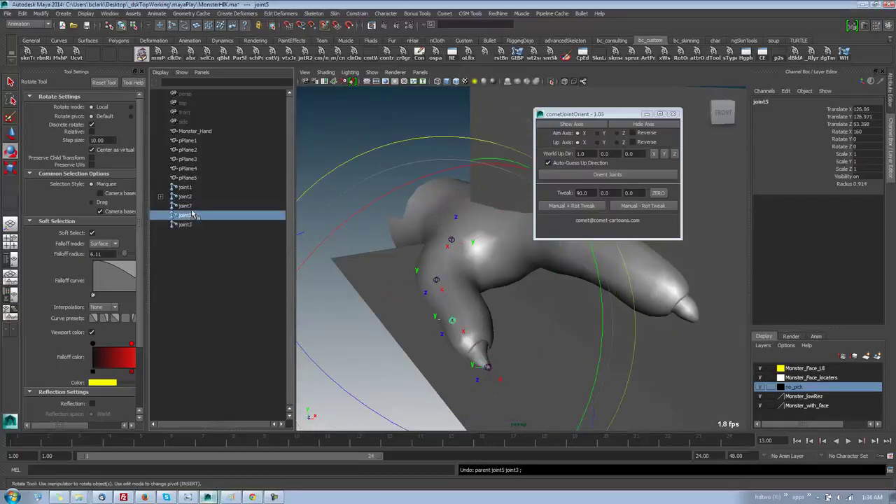
pyautogui.click(194, 207)
pyautogui.moveTo(195, 211); pyautogui.dragTo(197, 216, button='middle')
pyautogui.click(193, 209)
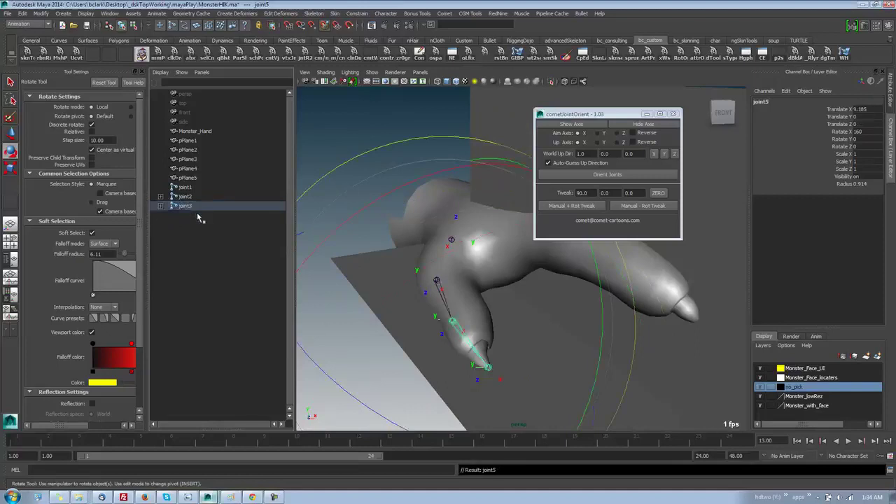
pyautogui.click(197, 209)
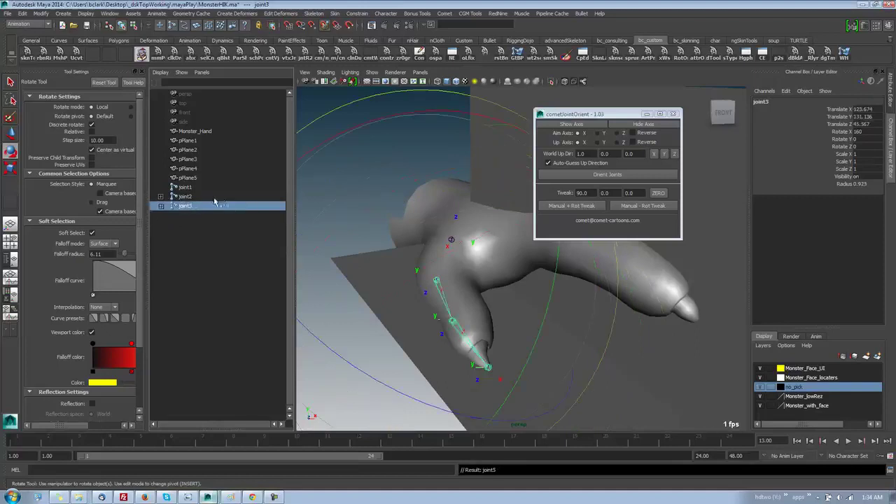
pyautogui.moveTo(210, 205); pyautogui.dragTo(200, 189, button='middle')
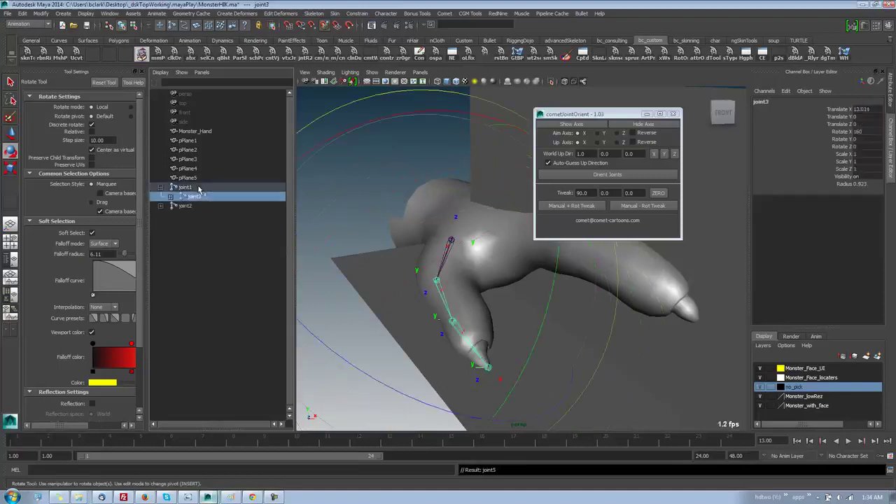
# - Freeze the transformations of the thumb chain from joint1, then close the cometJointOrient window
pyautogui.click(200, 188)
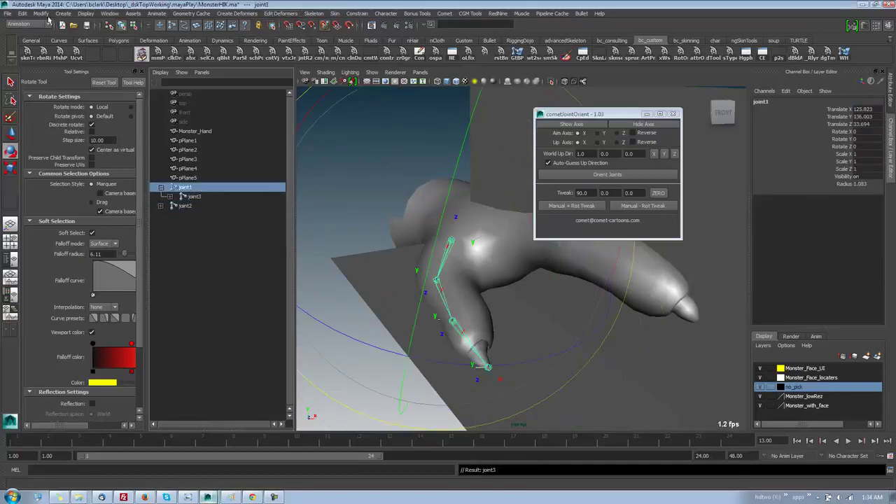
pyautogui.click(42, 13)
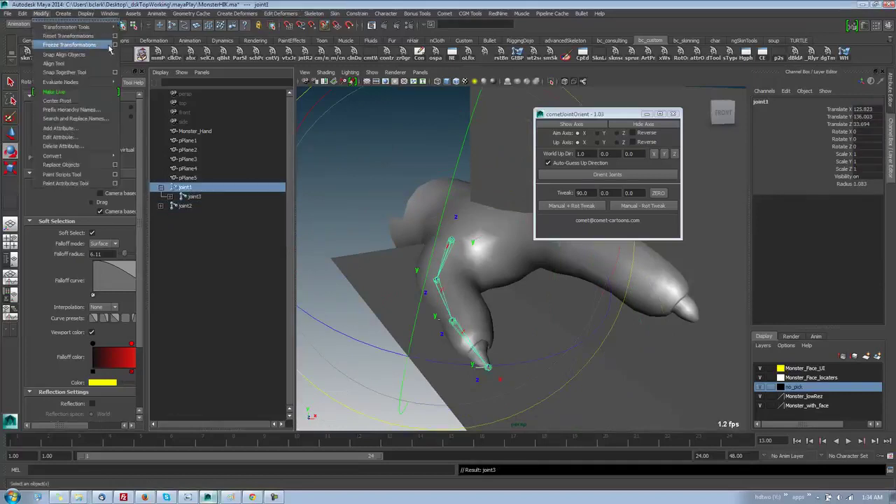
pyautogui.click(109, 45)
pyautogui.keyDown('alt'); pyautogui.moveTo(462, 194); pyautogui.dragTo(461, 287); pyautogui.keyUp('alt')
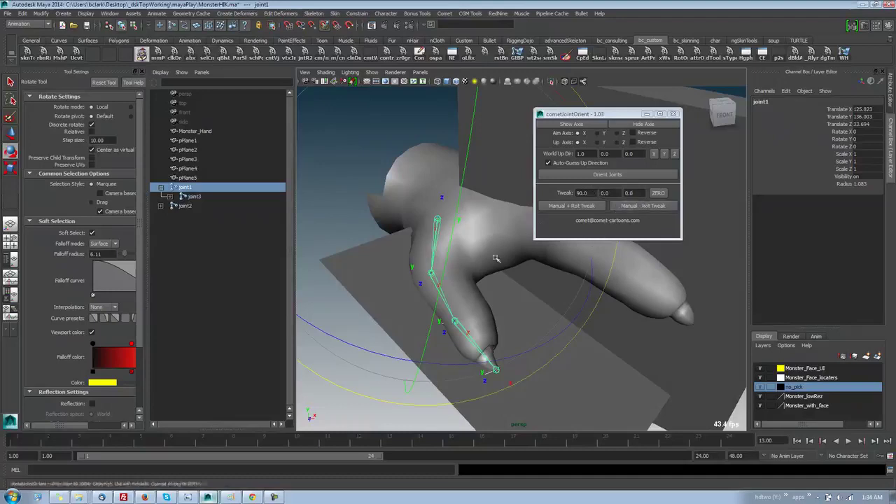
pyautogui.keyDown('alt'); pyautogui.moveTo(490, 232); pyautogui.dragTo(492, 280); pyautogui.keyUp('alt')
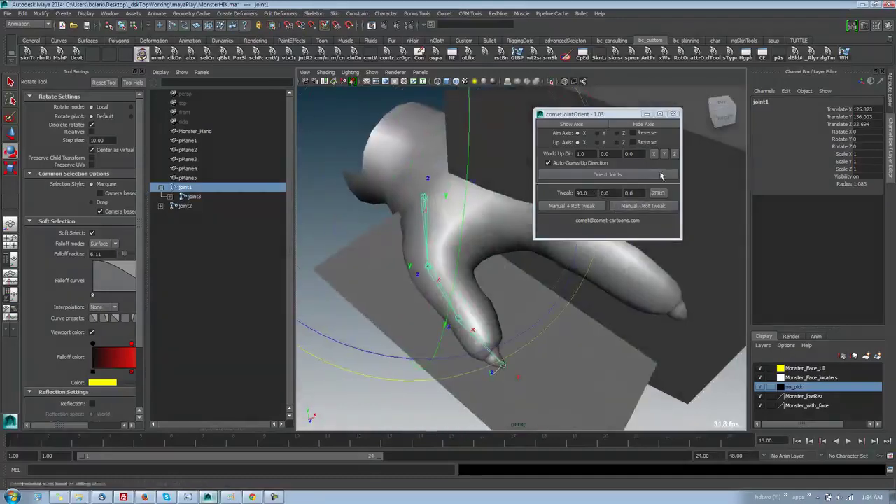
pyautogui.click(674, 114)
pyautogui.keyDown('alt'); pyautogui.moveTo(339, 192); pyautogui.dragTo(382, 307); pyautogui.keyUp('alt')
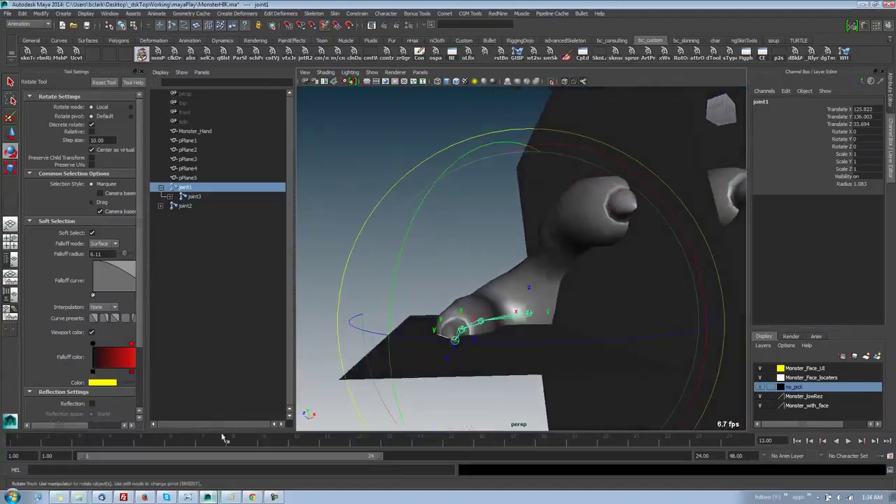
pyautogui.keyDown('alt'); pyautogui.moveTo(536, 340); pyautogui.dragTo(666, 395); pyautogui.keyUp('alt')
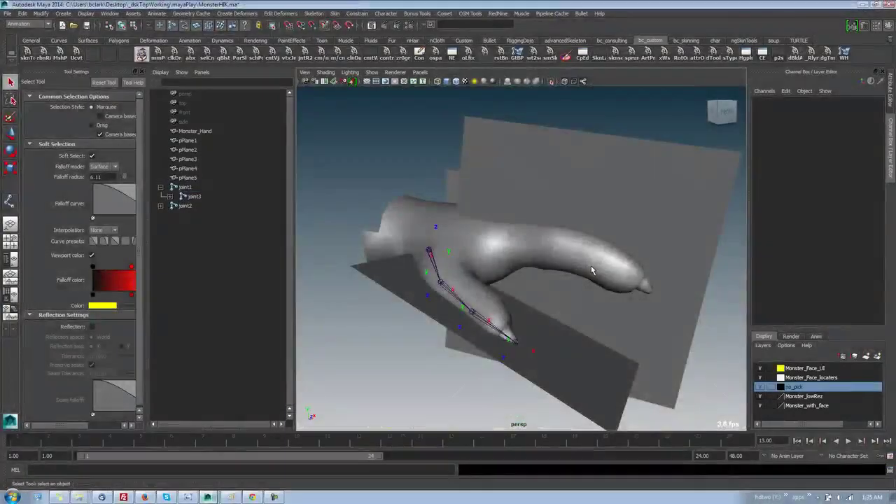
# - In the top view, draw a straight horizontal chain of four joints beside the wrist end of the hand with the Joint Tool
pyautogui.press('space')
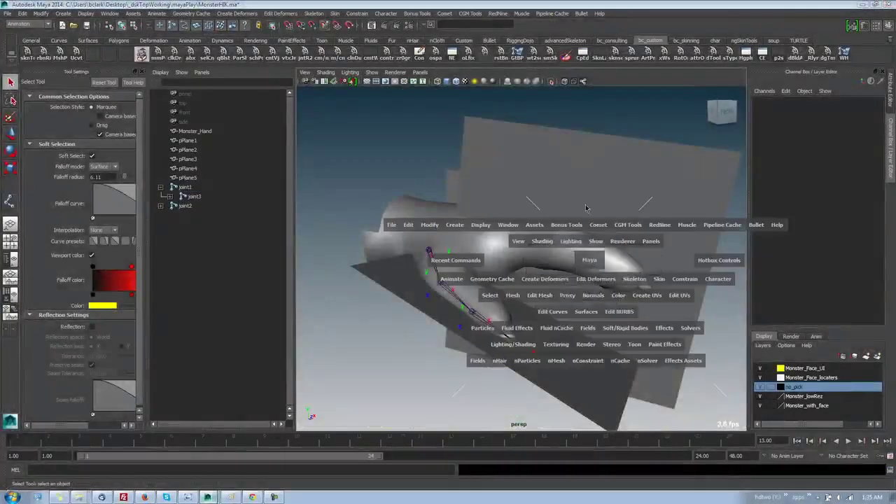
pyautogui.keyDown('alt'); pyautogui.moveTo(541, 206); pyautogui.dragTo(514, 220); pyautogui.keyUp('alt')
pyautogui.press('space')
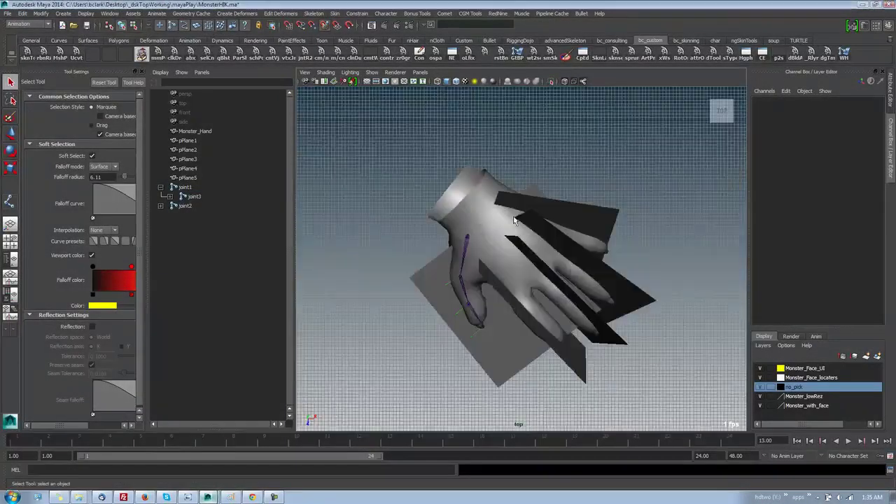
pyautogui.scroll(-2, 515, 222)
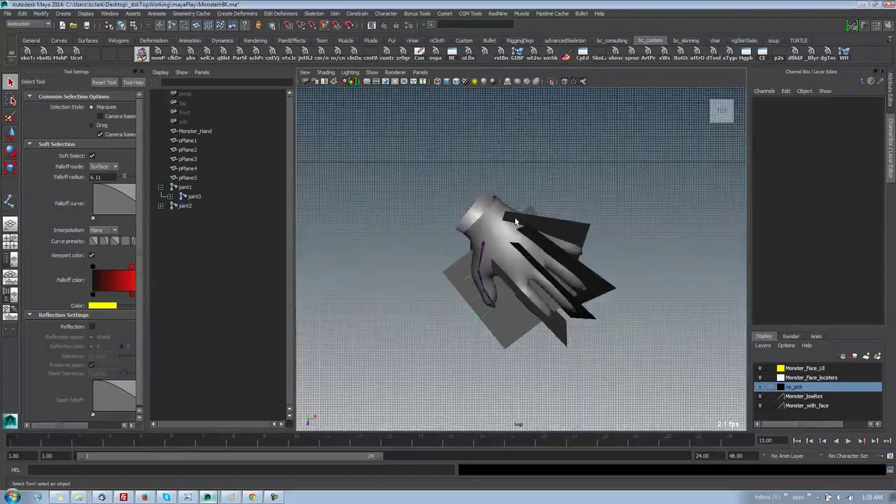
pyautogui.click(314, 13)
pyautogui.click(315, 26)
pyautogui.click(495, 153)
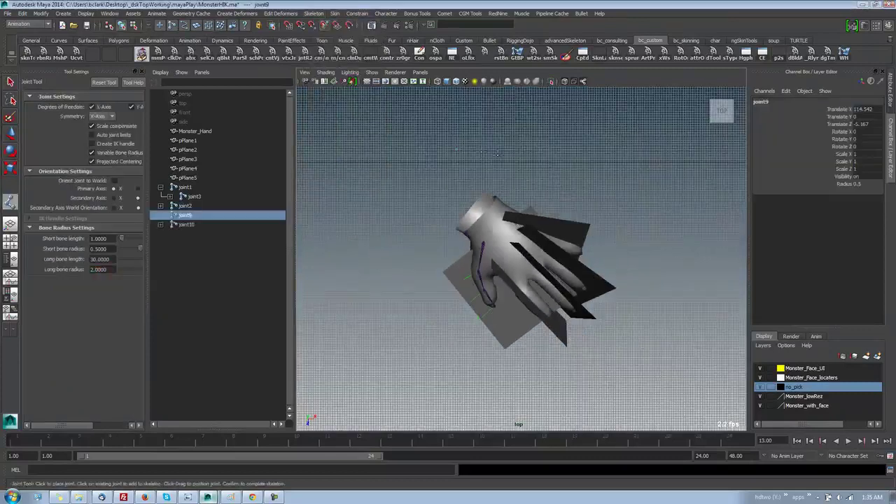
pyautogui.keyDown('shift'); pyautogui.click(491, 152); pyautogui.keyUp('shift')
pyautogui.keyDown('shift'); pyautogui.moveTo(509, 150); pyautogui.dragTo(571, 149); pyautogui.keyUp('shift')
pyautogui.press('Return')
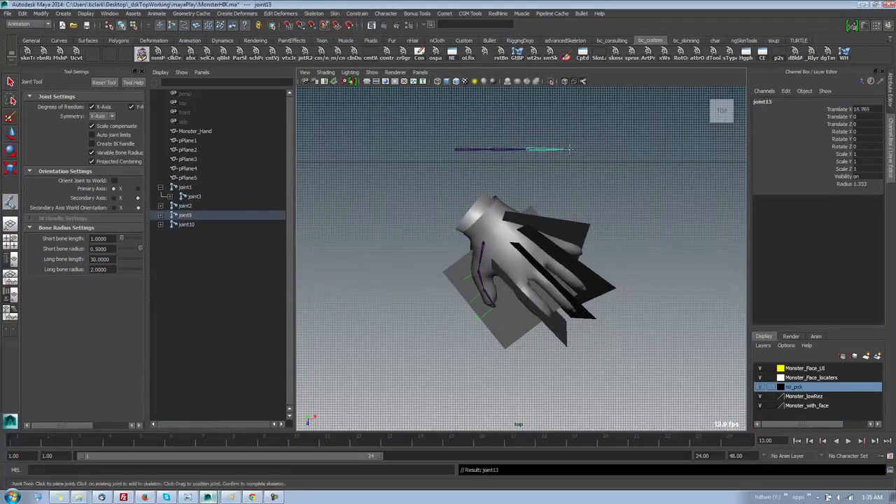
# - Move the new chain's root joint to the base of the index finger, at about X 132.7, Y 136.8, Z 39.7
pyautogui.press('w')
pyautogui.moveTo(456, 148); pyautogui.dragTo(433, 224)
pyautogui.press('space')
pyautogui.press('f')
pyautogui.scroll(-5, 530, 248)
pyautogui.keyDown('alt'); pyautogui.moveTo(481, 239); pyautogui.dragTo(469, 256); pyautogui.keyUp('alt')
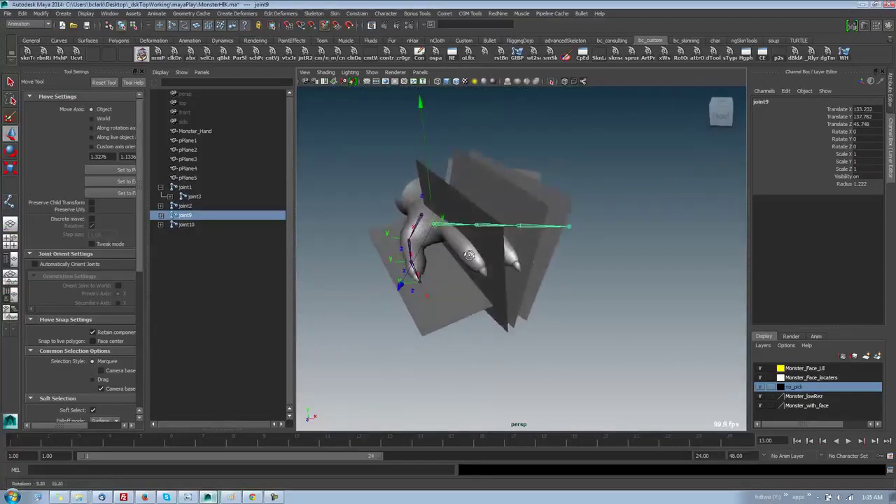
pyautogui.keyDown('alt'); pyautogui.moveTo(480, 213); pyautogui.dragTo(439, 222); pyautogui.keyUp('alt')
pyautogui.keyDown('alt'); pyautogui.moveTo(491, 242); pyautogui.dragTo(443, 235); pyautogui.keyUp('alt')
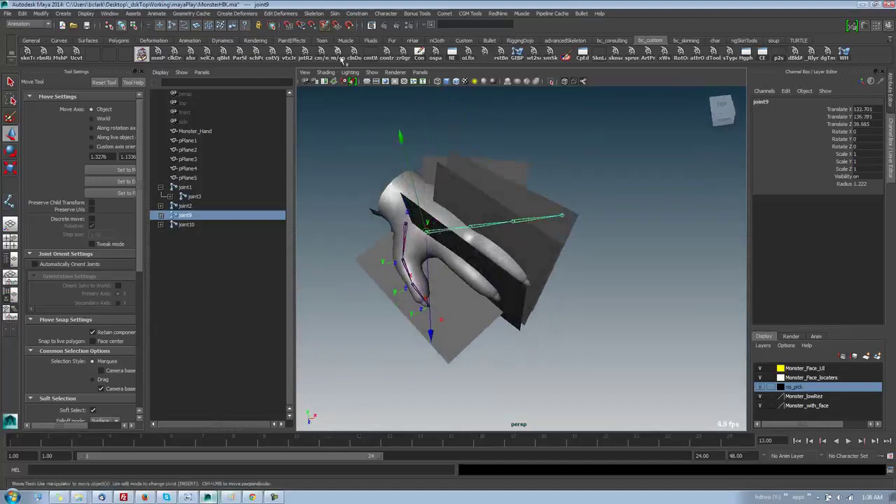
# - Create an IK handle with the Rotate-Plane Solver from the new chain's root joint to its end joint
pyautogui.click(314, 14)
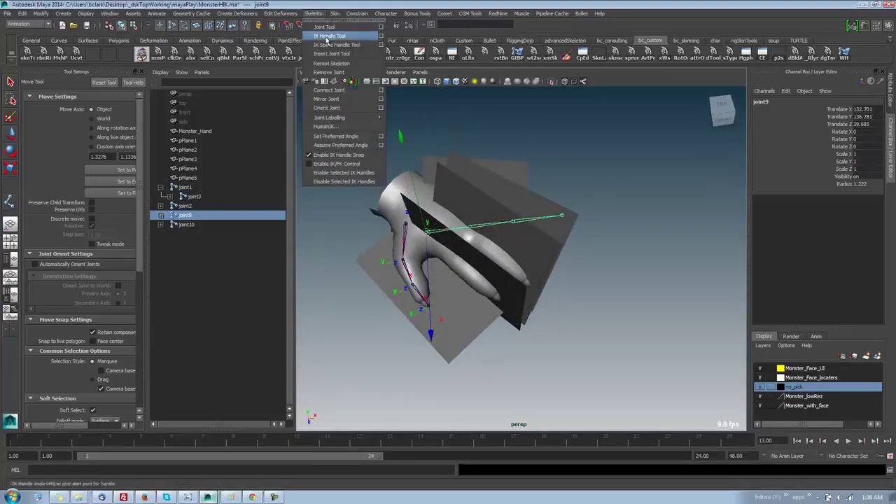
pyautogui.click(326, 36)
pyautogui.click(428, 228)
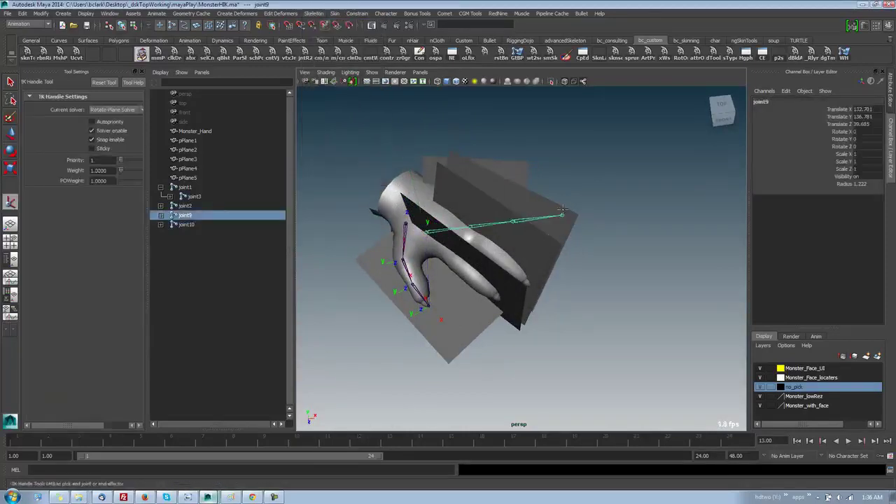
pyautogui.click(563, 212)
# - Move the IK handle toward the index fingertip and the chain's root joint9 to about X 133.3, Y 140.9, Z 33.8
pyautogui.moveTo(563, 212); pyautogui.dragTo(525, 325)
pyautogui.keyDown('alt'); pyautogui.moveTo(525, 324); pyautogui.dragTo(577, 245); pyautogui.keyUp('alt')
pyautogui.keyDown('alt'); pyautogui.moveTo(455, 226); pyautogui.dragTo(423, 215); pyautogui.keyUp('alt')
pyautogui.click(430, 223)
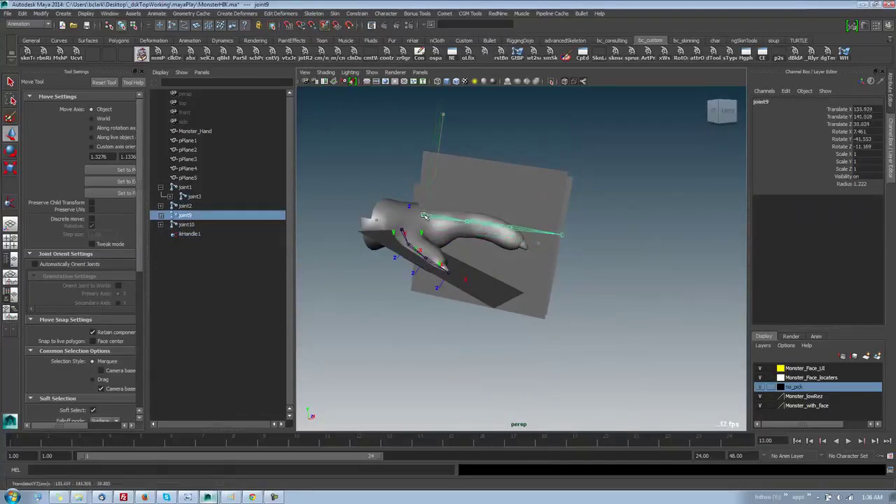
pyautogui.keyDown('alt'); pyautogui.moveTo(518, 263); pyautogui.dragTo(503, 289); pyautogui.keyUp('alt')
pyautogui.click(564, 246)
pyautogui.click(449, 210)
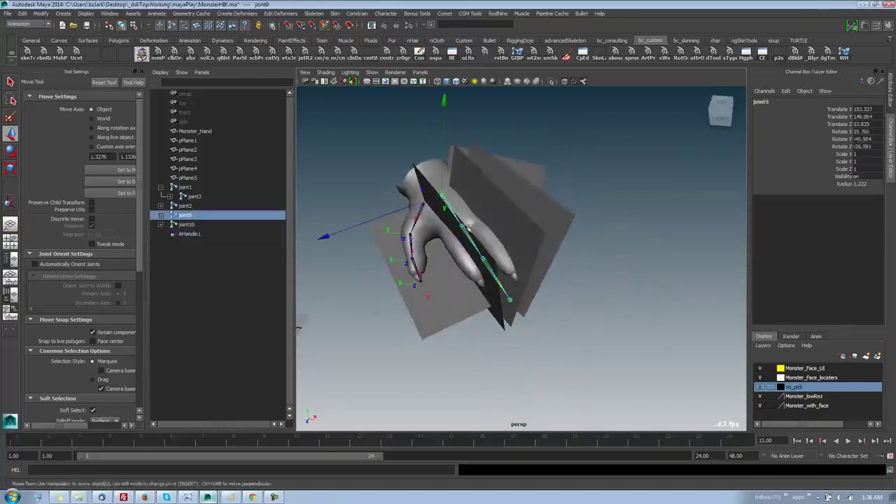
# - Rotate joint9 to about X 1.8, Y -49.1, Z -2.4 and reposition it at about X 134.6, Y 137.0, Z 31.9
pyautogui.moveTo(435, 184); pyautogui.dragTo(537, 236)
pyautogui.press('e')
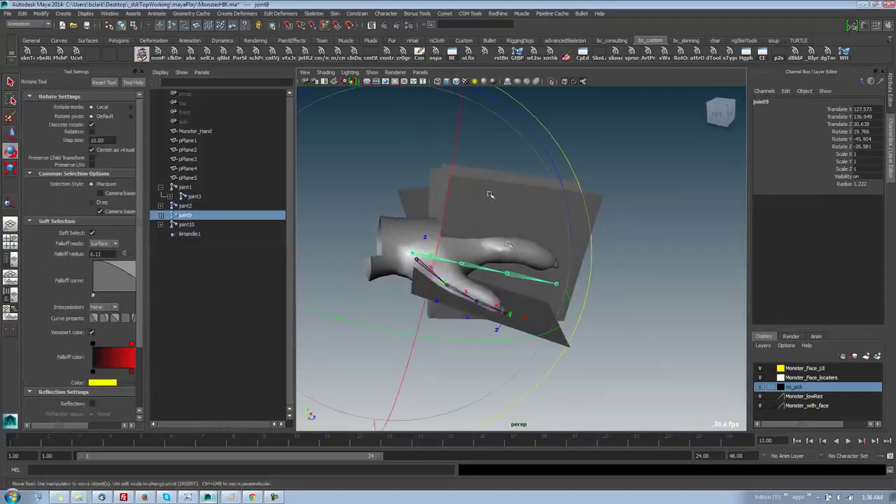
pyautogui.moveTo(545, 147); pyautogui.dragTo(536, 137)
pyautogui.press('w')
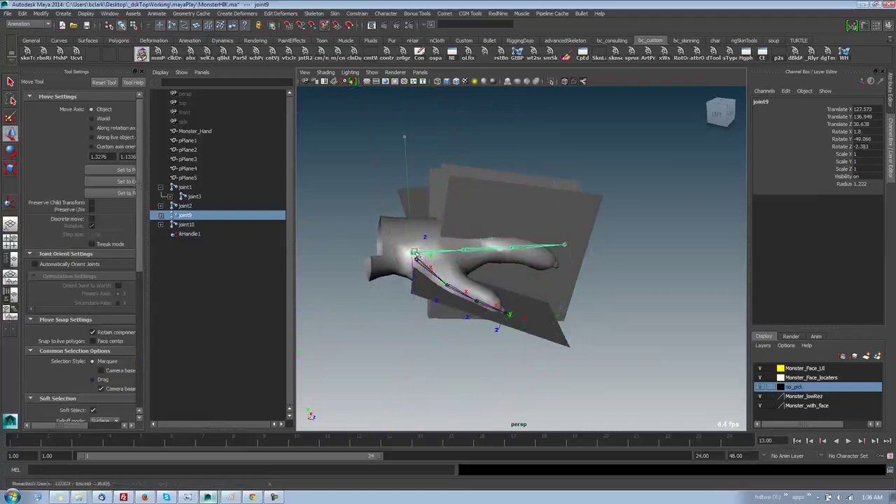
pyautogui.moveTo(429, 251); pyautogui.dragTo(496, 243)
# - Bend the index chain by rotating joint11 downward and joint13 to Rotate Z -20, then set the whole chain's preferred angle
pyautogui.click(496, 242)
pyautogui.press('e')
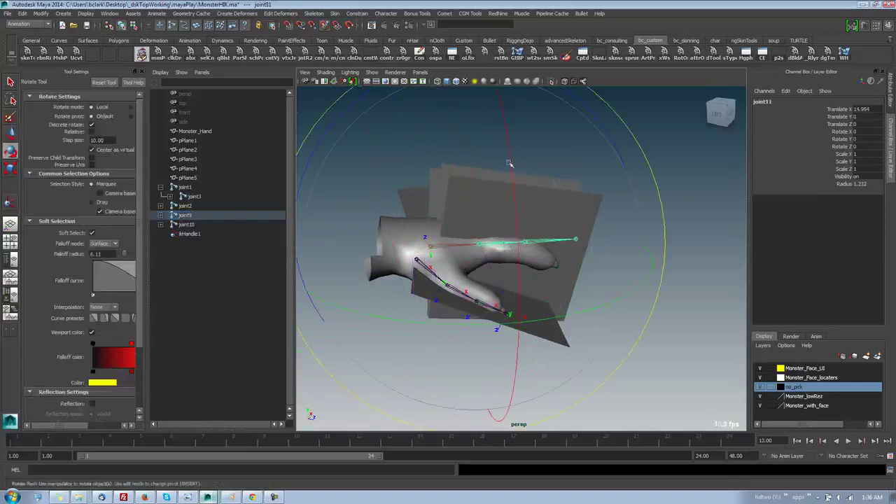
pyautogui.moveTo(363, 99); pyautogui.dragTo(419, 106)
pyautogui.press('Down')
pyautogui.keyDown('alt'); pyautogui.moveTo(450, 206); pyautogui.dragTo(481, 230); pyautogui.keyUp('alt')
pyautogui.press('q')
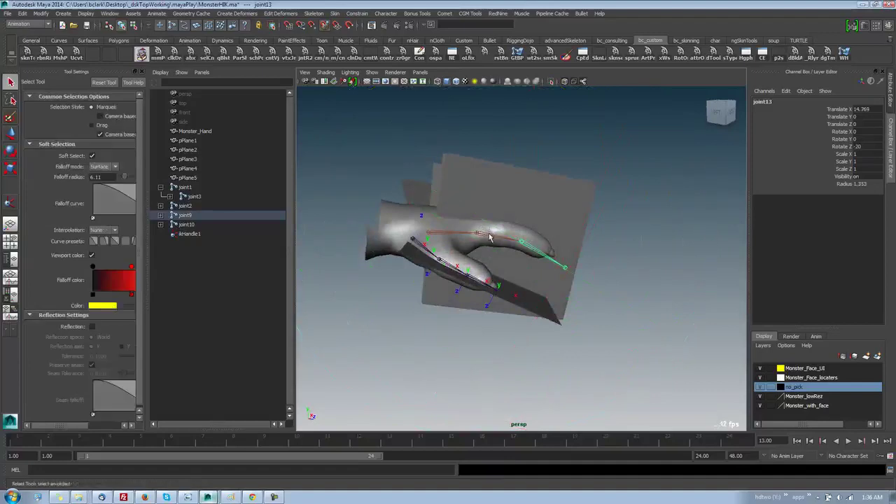
pyautogui.click(498, 240)
pyautogui.moveTo(531, 244); pyautogui.dragTo(504, 250, button='right')
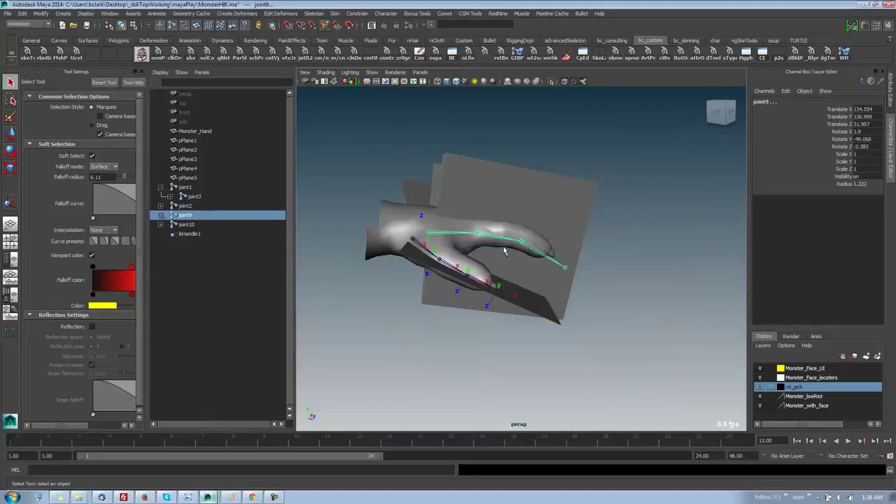
# - Try moving the index chain's IK handle to test the bend, stepping back and forward through the undo history
pyautogui.moveTo(563, 263); pyautogui.dragTo(583, 275)
pyautogui.press('w')
pyautogui.press('z')
pyautogui.press('z')
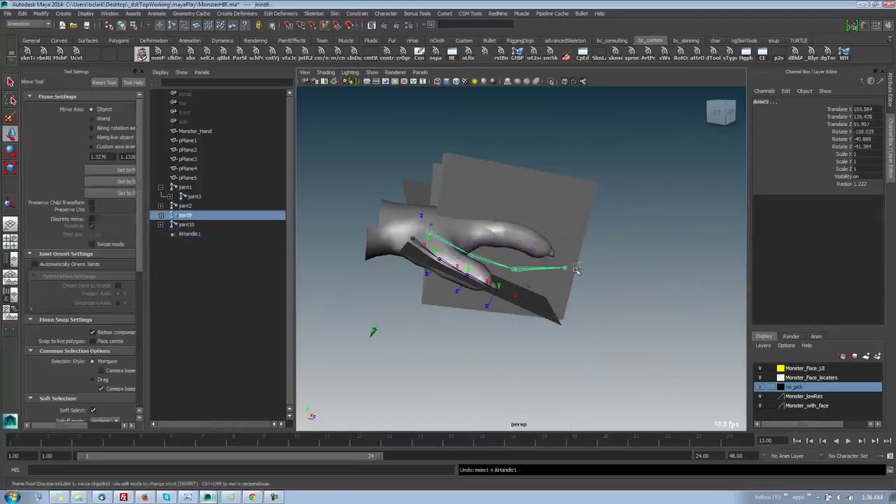
pyautogui.hotkey('ctrl', 'z')
pyautogui.hotkey('ctrl', 'z')
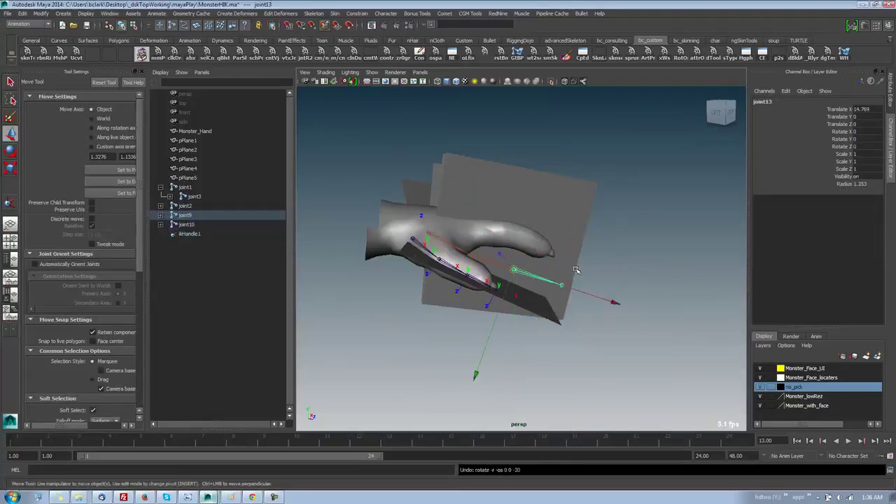
pyautogui.hotkey('shift', 'z')
pyautogui.hotkey('shift', 'z')
# - Try a different Twist value on ikHandle1, then undo the recent IK handle changes
pyautogui.click(560, 256)
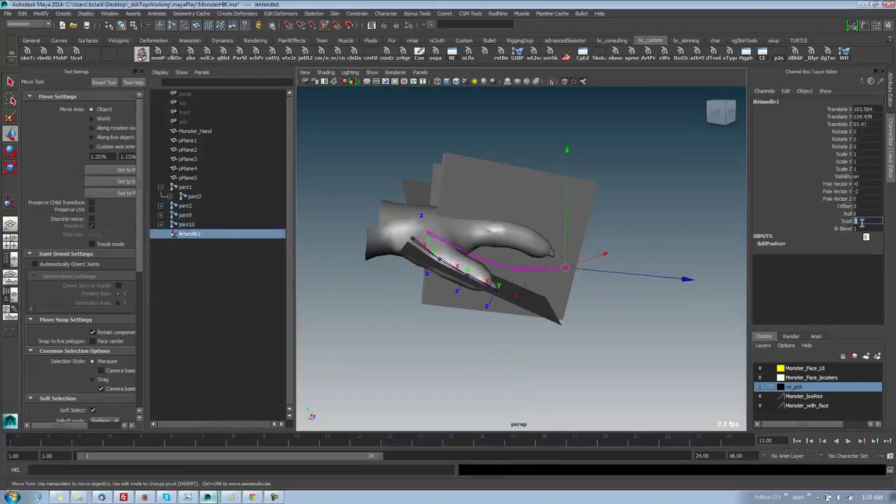
pyautogui.press('Return')
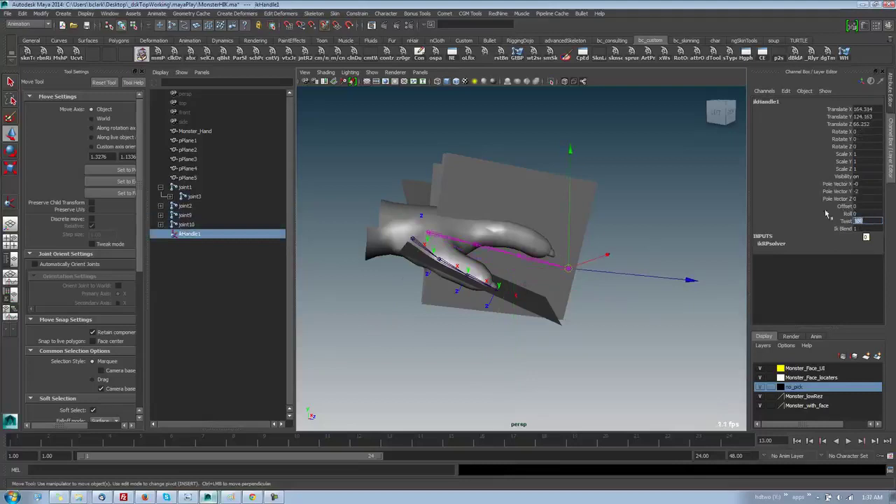
pyautogui.keyDown('alt'); pyautogui.moveTo(702, 229); pyautogui.dragTo(602, 266); pyautogui.keyUp('alt')
pyautogui.press('z')
pyautogui.press('z')
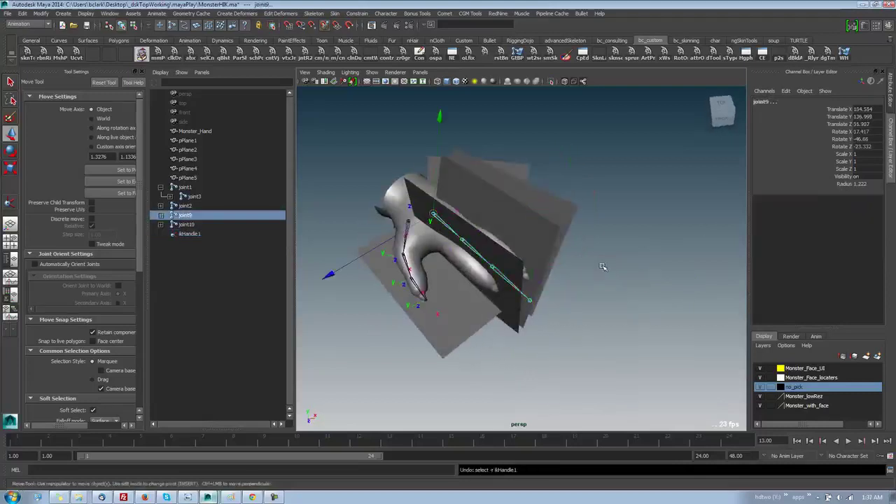
# - Extend the chain along the index finger with the IK handle, then rotate joint11 to Z -10 and joint13 to Z -20
pyautogui.keyDown('alt'); pyautogui.moveTo(546, 304); pyautogui.dragTo(559, 283); pyautogui.keyUp('alt')
pyautogui.click(532, 300)
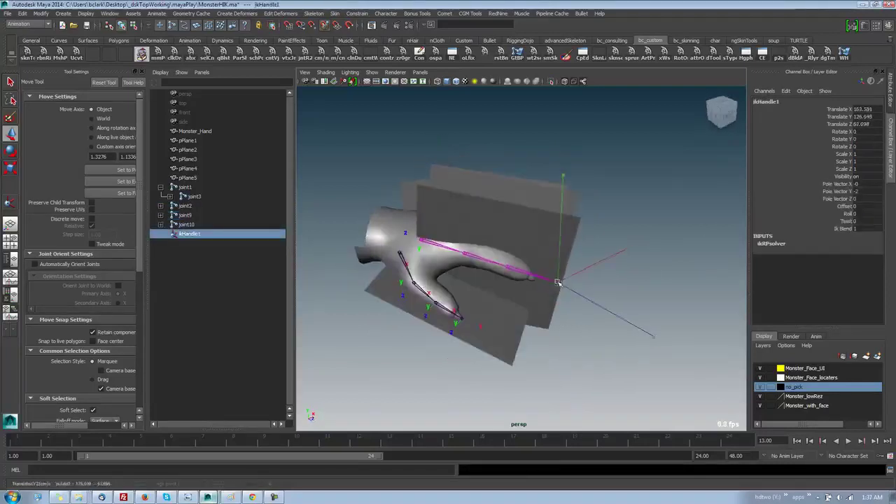
pyautogui.click(493, 252)
pyautogui.press('e')
pyautogui.moveTo(581, 132); pyautogui.dragTo(581, 133)
pyautogui.moveTo(581, 138); pyautogui.dragTo(535, 142, button='right')
pyautogui.press('q')
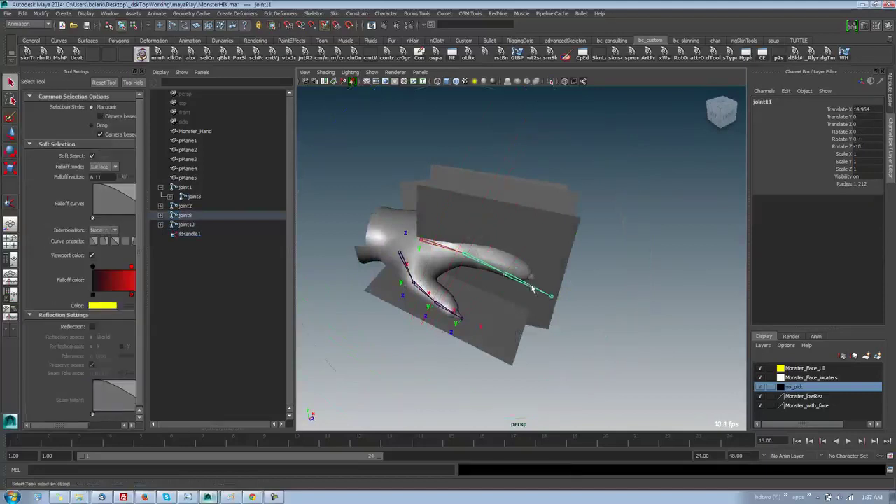
pyautogui.press('e')
pyautogui.moveTo(618, 175); pyautogui.dragTo(646, 168)
pyautogui.moveTo(645, 178); pyautogui.dragTo(620, 181, button='right')
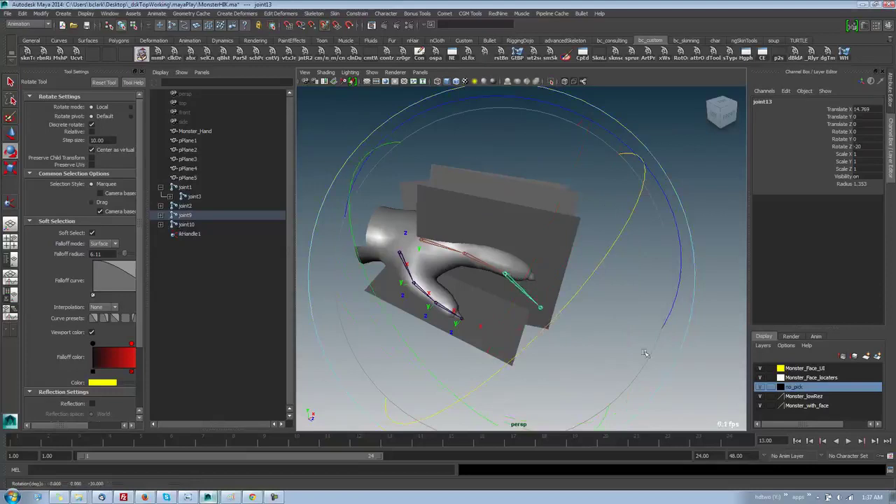
# - Move ikHandle1 to about X 161.8, Y 129.5, Z 59.1 and set its Twist to about -178.8
pyautogui.click(708, 393)
pyautogui.click(559, 309)
pyautogui.press('w')
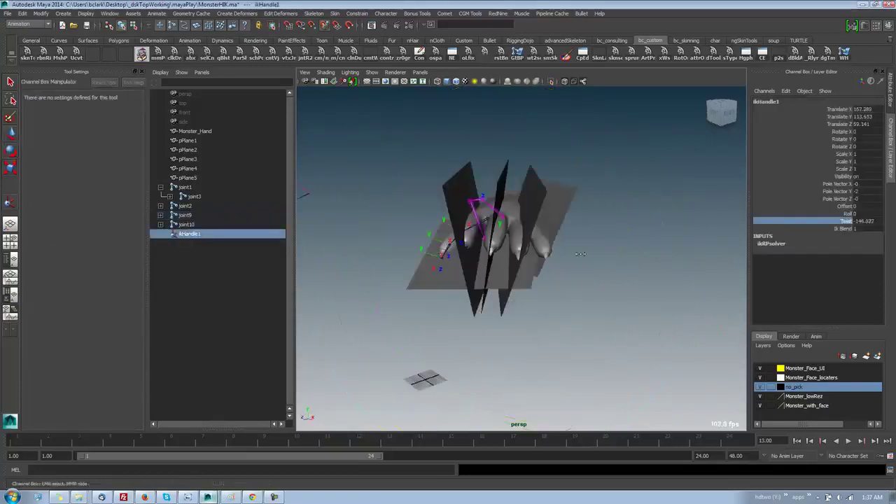
pyautogui.keyDown('alt'); pyautogui.moveTo(504, 256); pyautogui.dragTo(683, 262); pyautogui.keyUp('alt')
pyautogui.press('w')
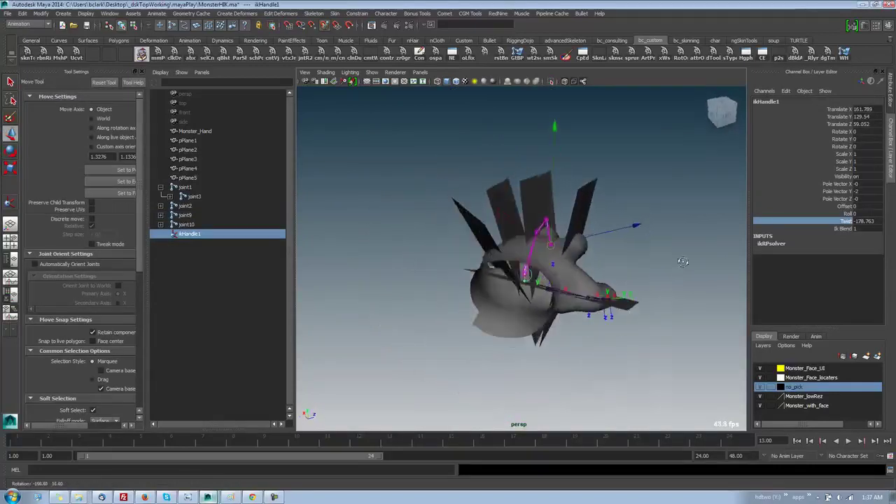
pyautogui.keyDown('alt'); pyautogui.moveTo(530, 255); pyautogui.dragTo(430, 269); pyautogui.keyUp('alt')
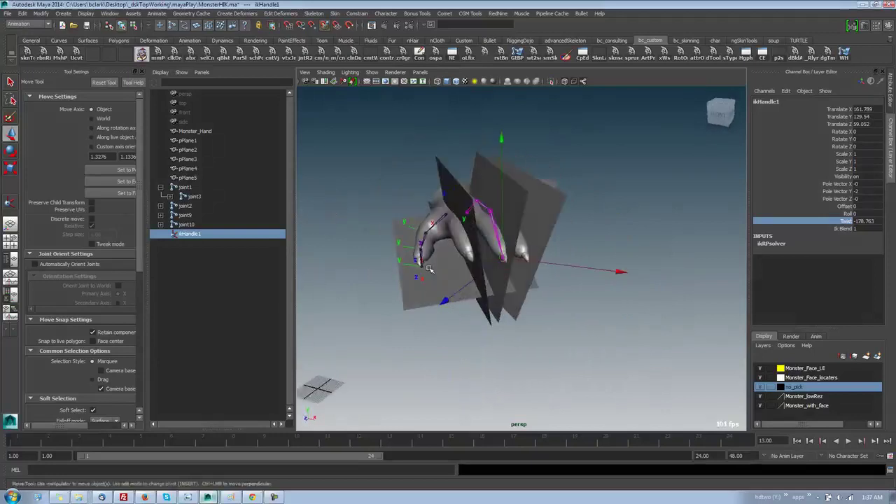
# - Show the full attributes of thumb joints joint1 and joint3, and examine their joint orient values and axes around the hand
pyautogui.click(440, 223)
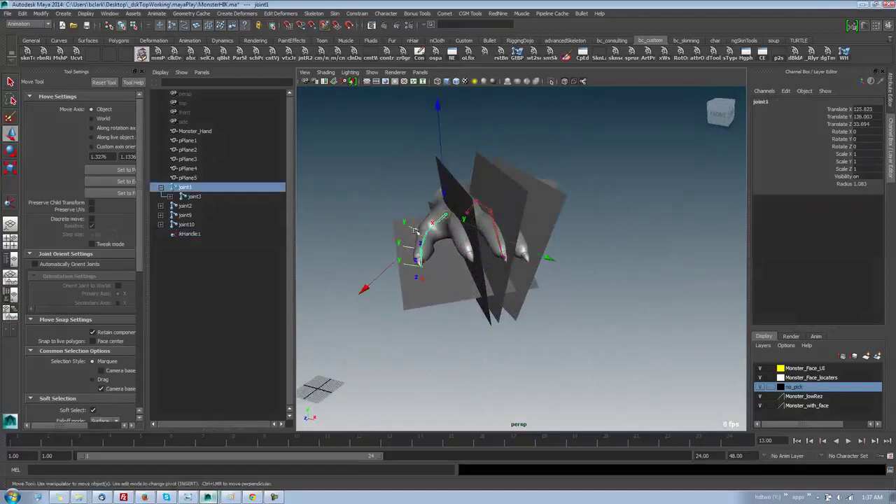
pyautogui.click(421, 235)
pyautogui.press('z')
pyautogui.hotkey('ctrl', 'a')
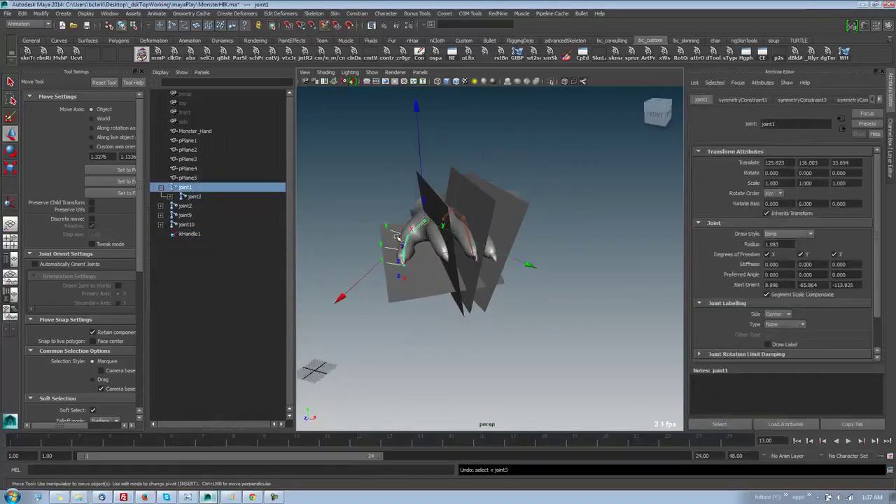
pyautogui.press('Down')
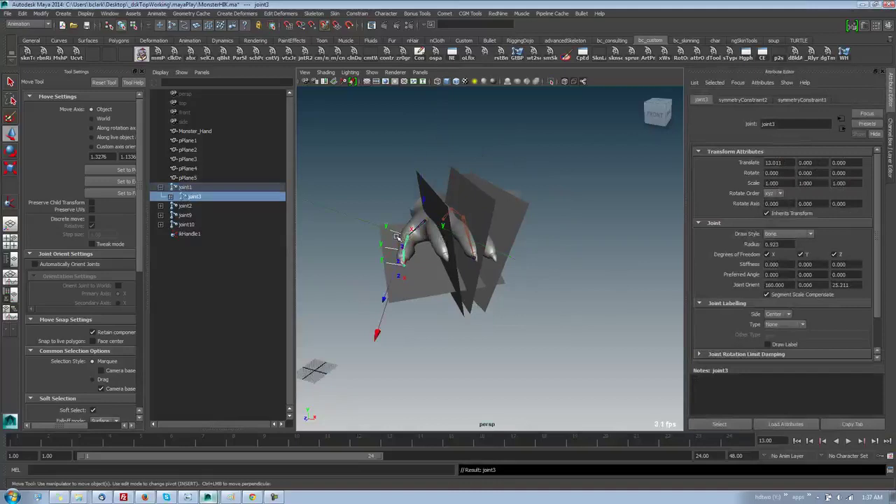
pyautogui.keyDown('alt'); pyautogui.moveTo(397, 237); pyautogui.dragTo(478, 256); pyautogui.keyUp('alt')
pyautogui.keyDown('alt'); pyautogui.moveTo(493, 294); pyautogui.dragTo(483, 278); pyautogui.keyUp('alt')
pyautogui.scroll(5, 497, 277)
pyautogui.scroll(-5, 455, 284)
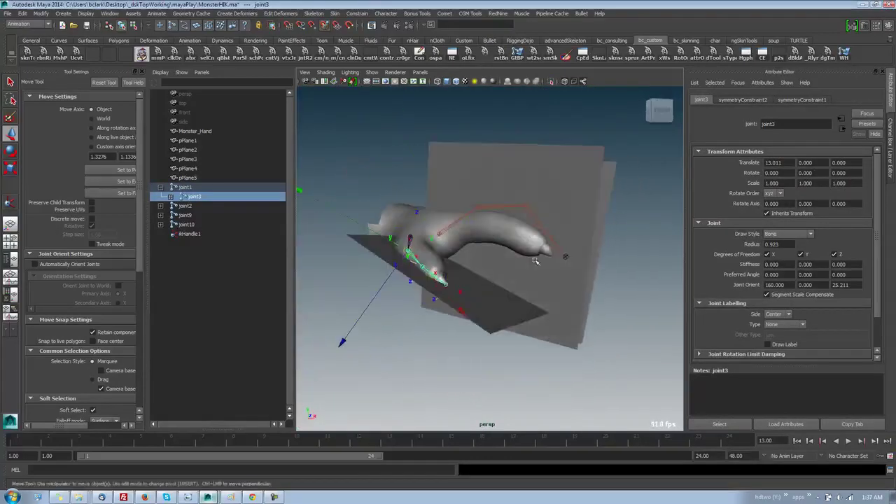
pyautogui.keyDown('alt'); pyautogui.moveTo(536, 261); pyautogui.dragTo(676, 295); pyautogui.keyUp('alt')
pyautogui.keyDown('alt'); pyautogui.moveTo(490, 238); pyautogui.dragTo(456, 254); pyautogui.keyUp('alt')
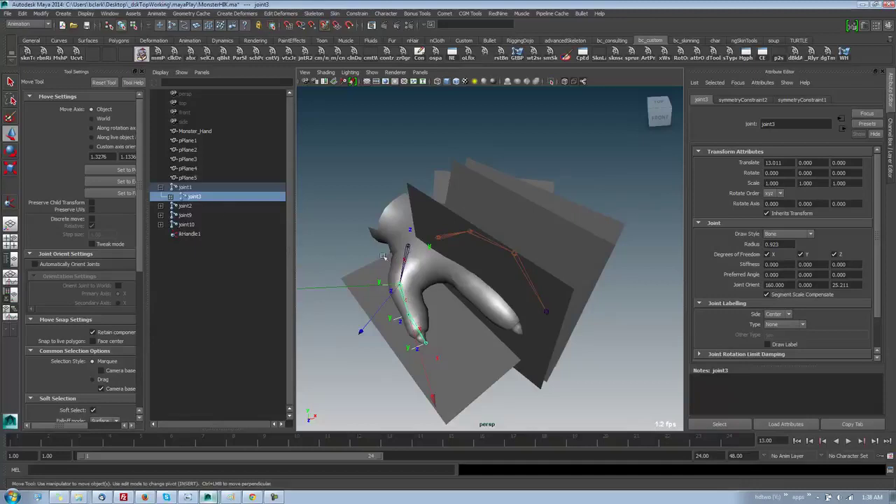
# - Set the X value of Joint Orient to 0 on the thumb's root joint1
pyautogui.press('Up')
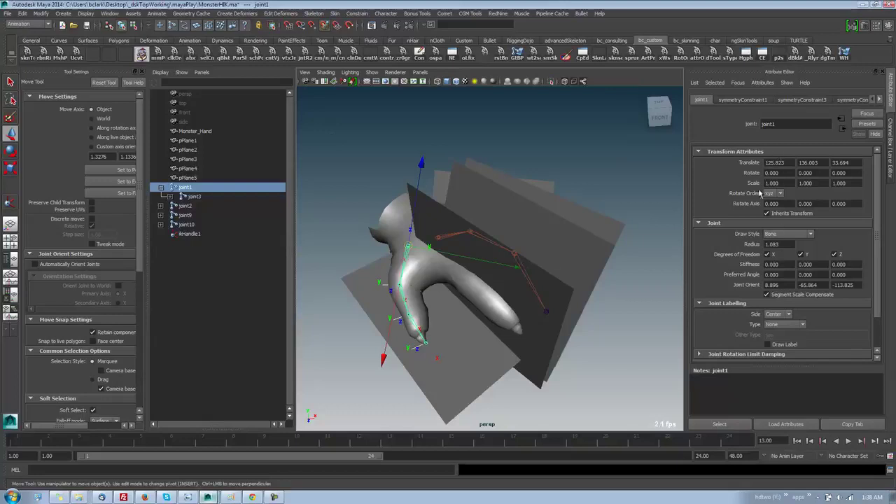
pyautogui.write('0')
pyautogui.press('Return')
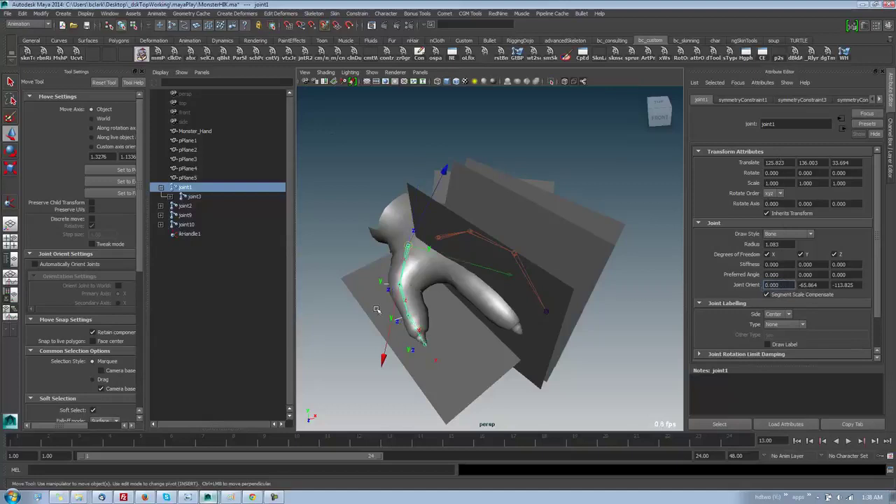
# - Rotate the thumb's root joint1 freely to test its axes, and undo the last rotation
pyautogui.keyDown('alt'); pyautogui.moveTo(376, 308); pyautogui.dragTo(470, 144); pyautogui.keyUp('alt')
pyautogui.press('e')
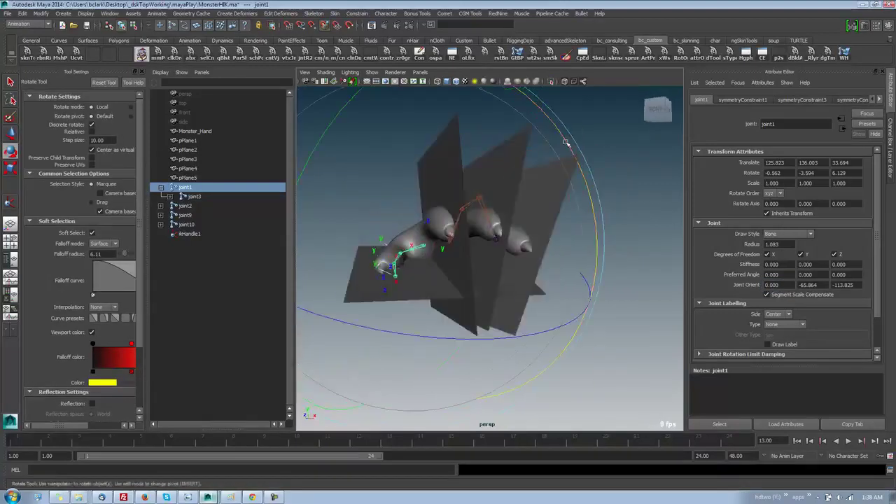
pyautogui.moveTo(566, 142)
pyautogui.mouseDown()
pyautogui.moveTo(570, 152)
pyautogui.moveTo(566, 142)
pyautogui.mouseUp()
pyautogui.keyDown('alt'); pyautogui.moveTo(519, 171); pyautogui.dragTo(504, 238); pyautogui.keyUp('alt')
pyautogui.moveTo(434, 315); pyautogui.dragTo(486, 260)
pyautogui.hotkey('ctrl', 'z')
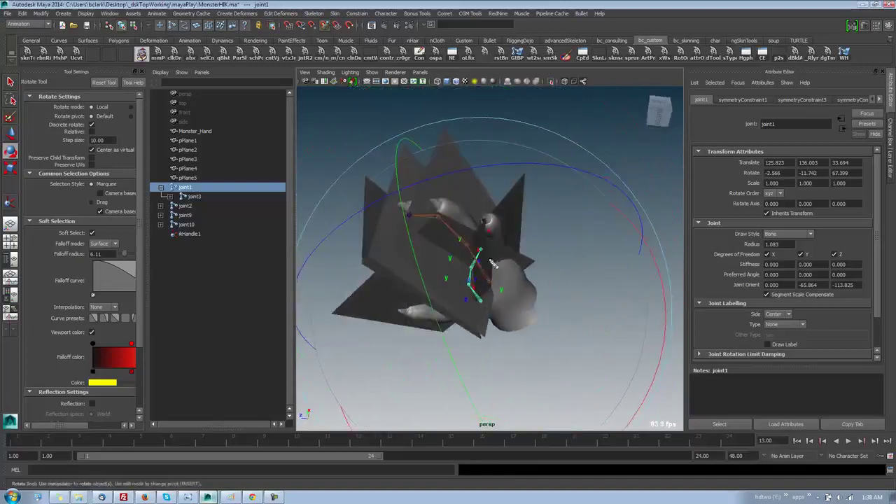